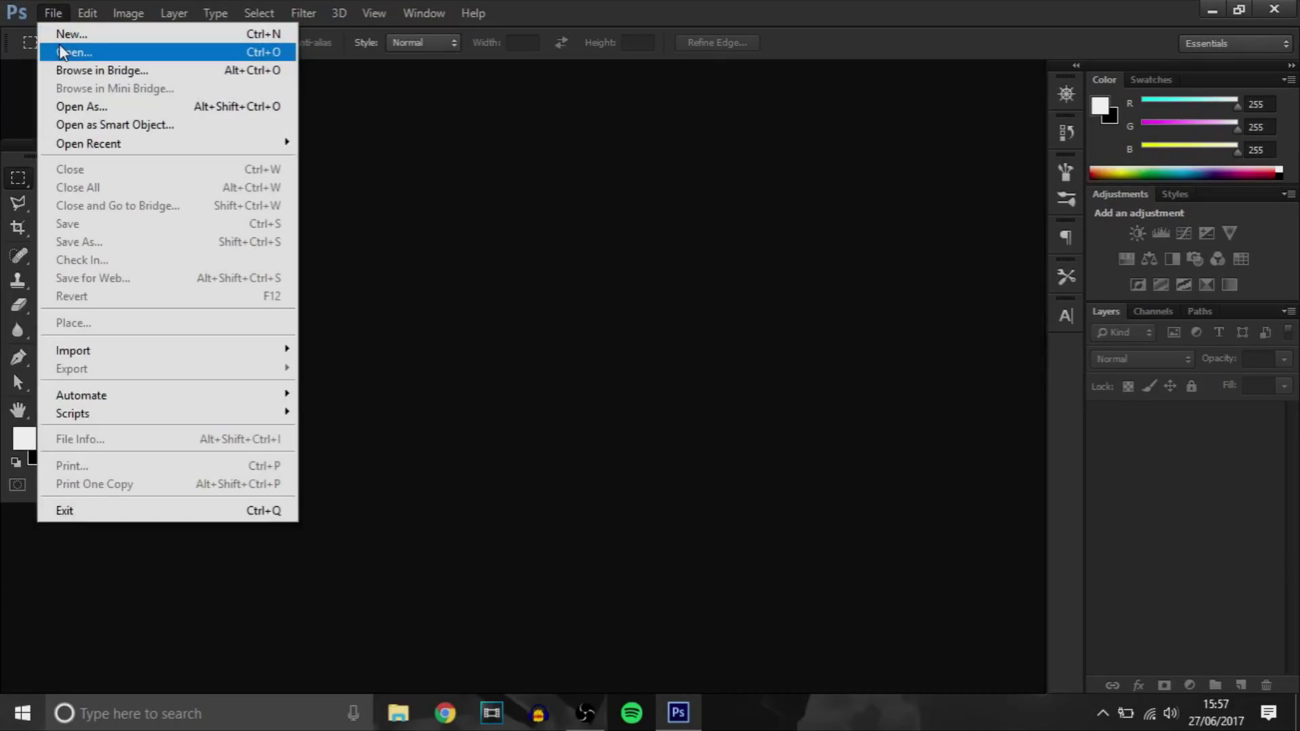
# - Open the photo IMG_2006 from the unedited videos folder
pyautogui.click(71, 52)
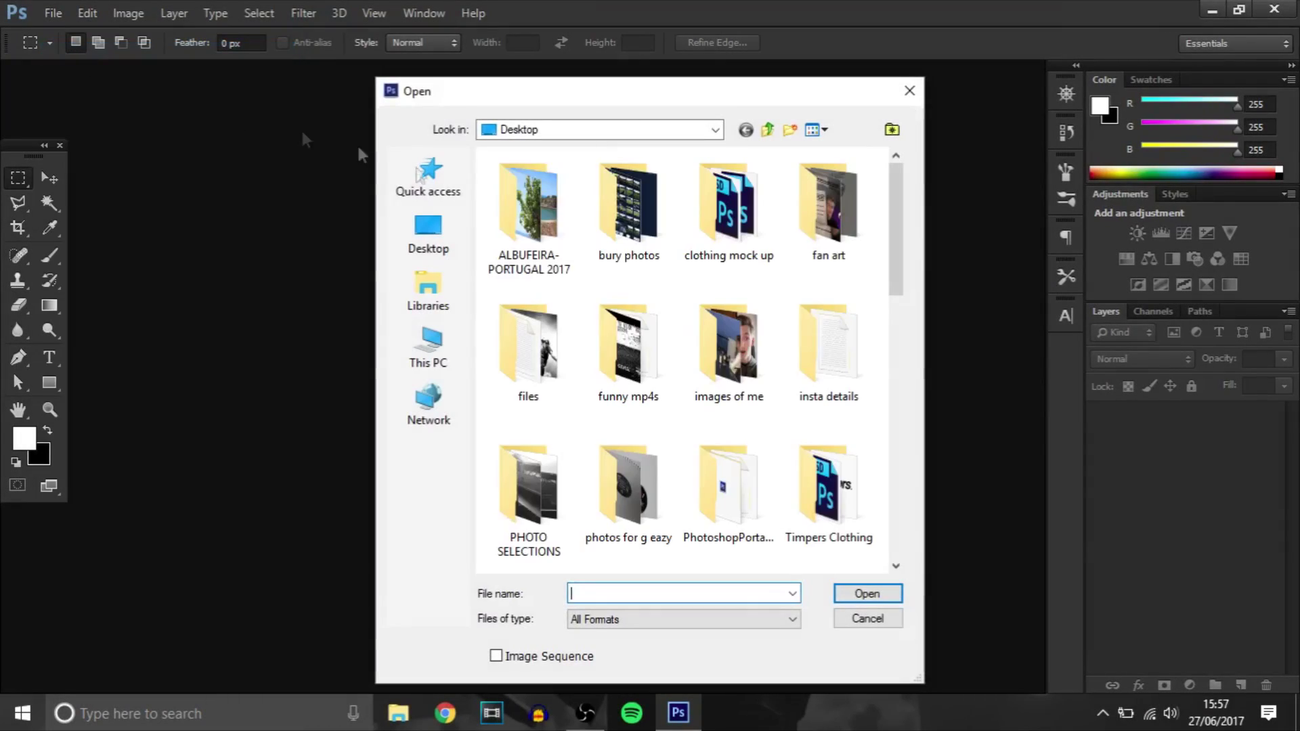
pyautogui.scroll(-3, 692, 303)
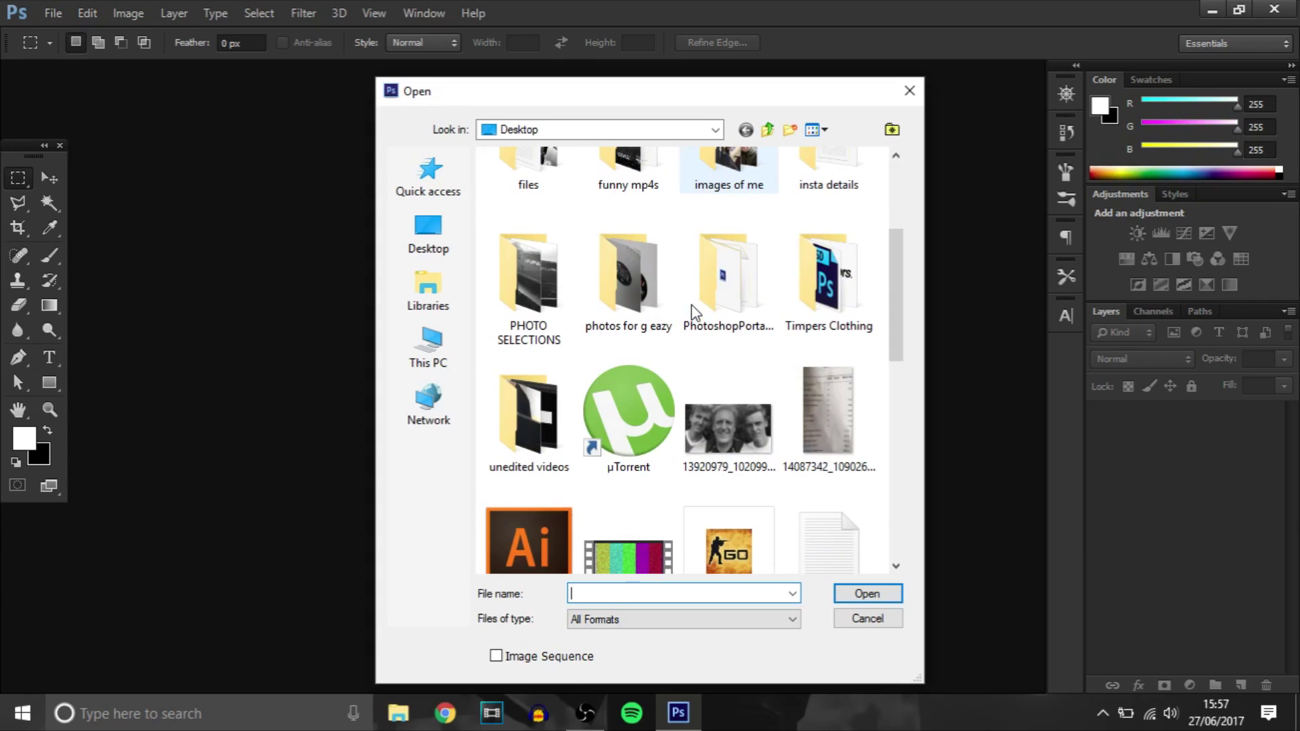
pyautogui.doubleClick(534, 421)
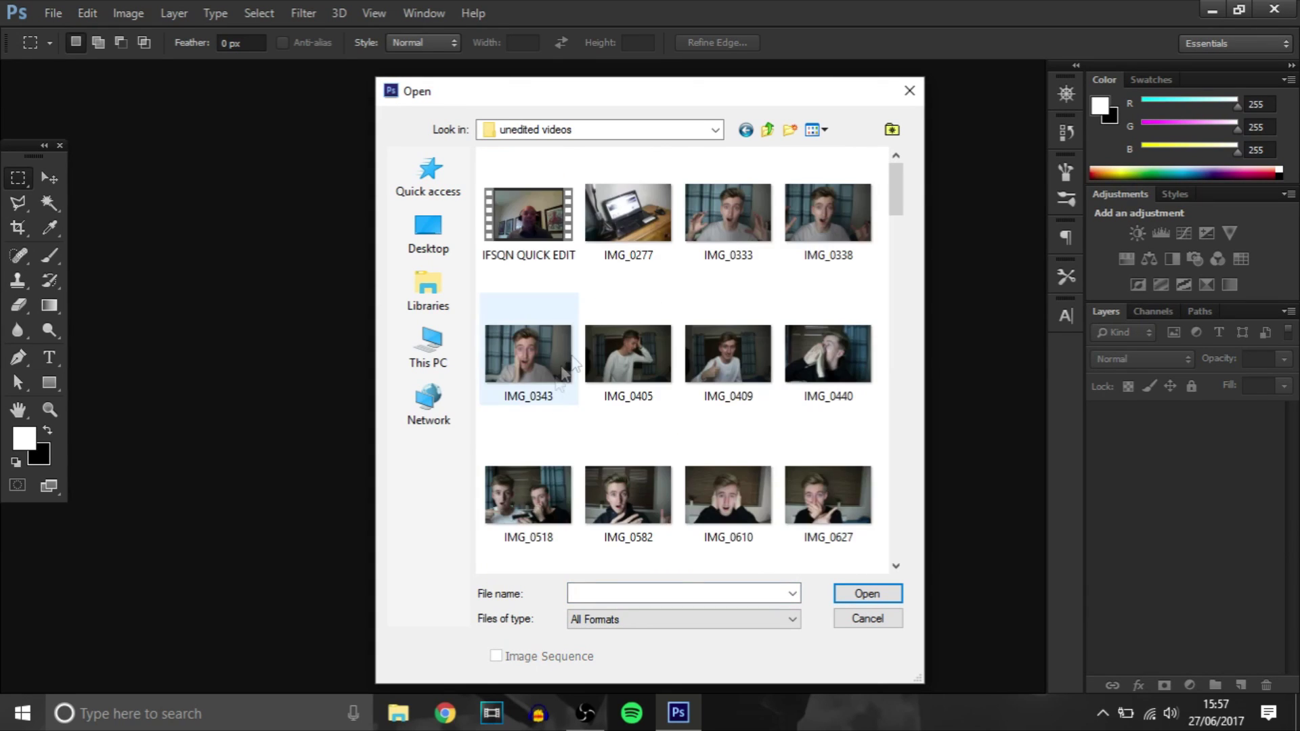
pyautogui.scroll(-5, 596, 340)
pyautogui.doubleClick(526, 287)
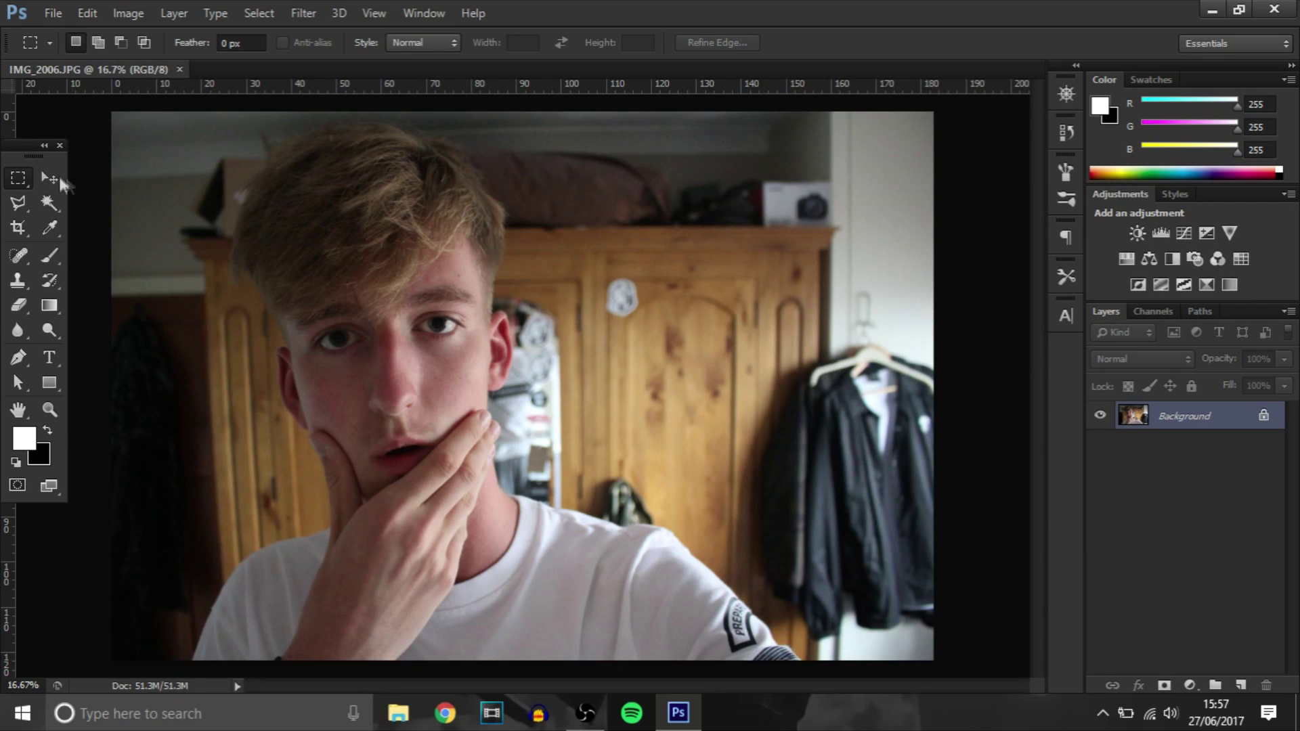
# - Convert the locked Background layer into an editable Layer 0
pyautogui.click(53, 179)
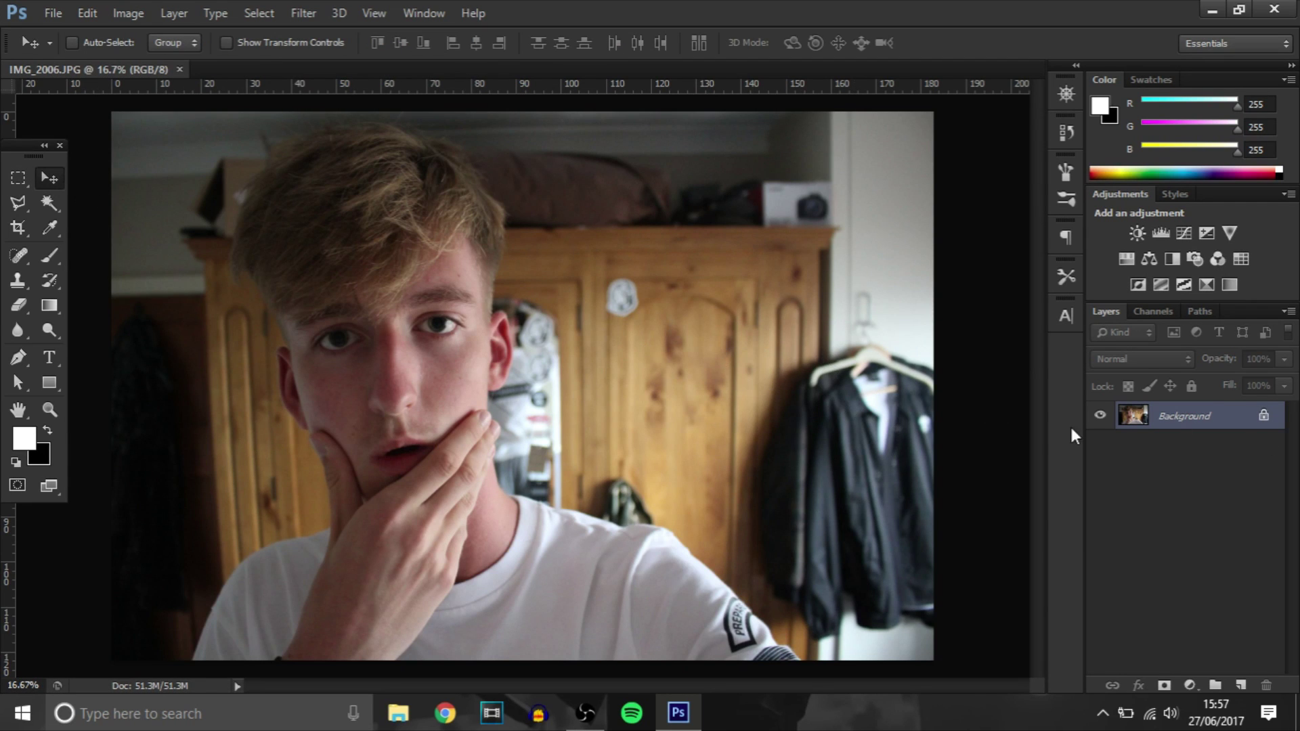
pyautogui.rightClick(1251, 420)
pyautogui.click(1212, 427)
pyautogui.click(810, 225)
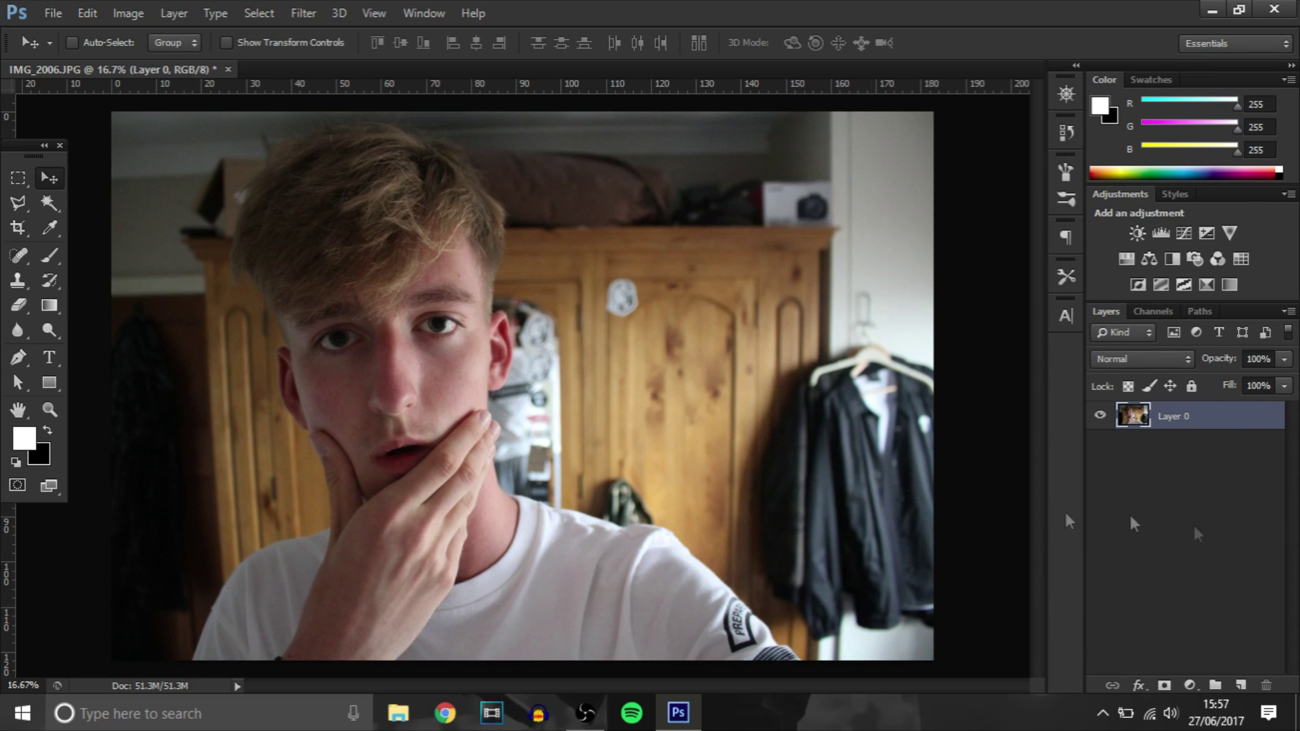
pyautogui.scroll(-2, 671, 494)
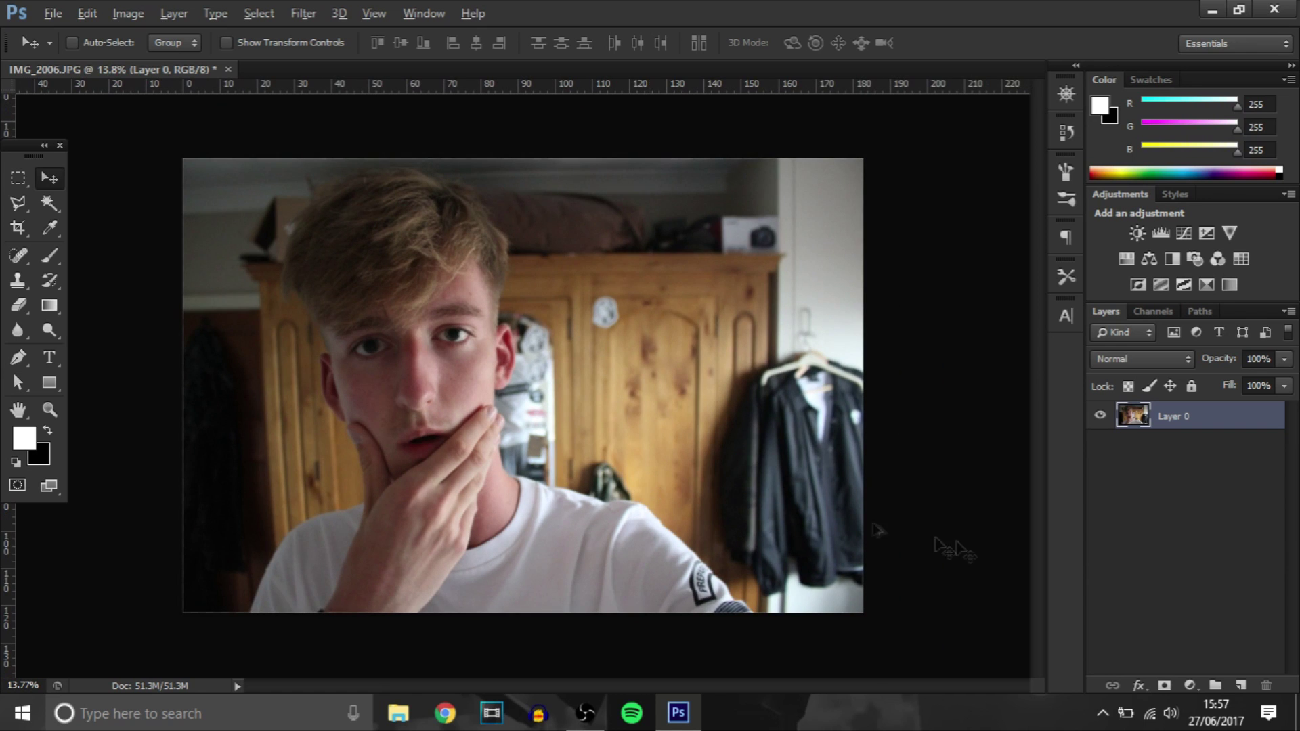
# - Add a Brightness/Contrast adjustment layer with brightness -12 and contrast 12
pyautogui.click(1140, 232)
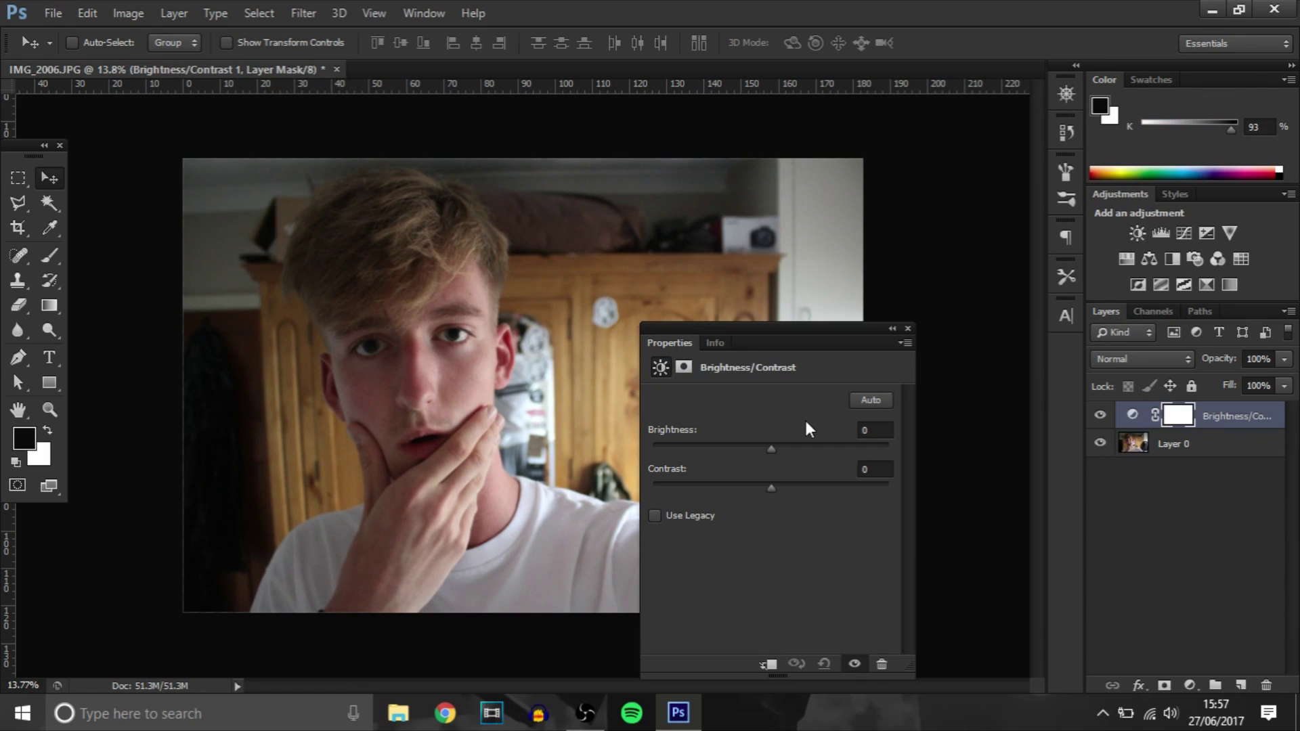
pyautogui.click(759, 450)
pyautogui.click(785, 489)
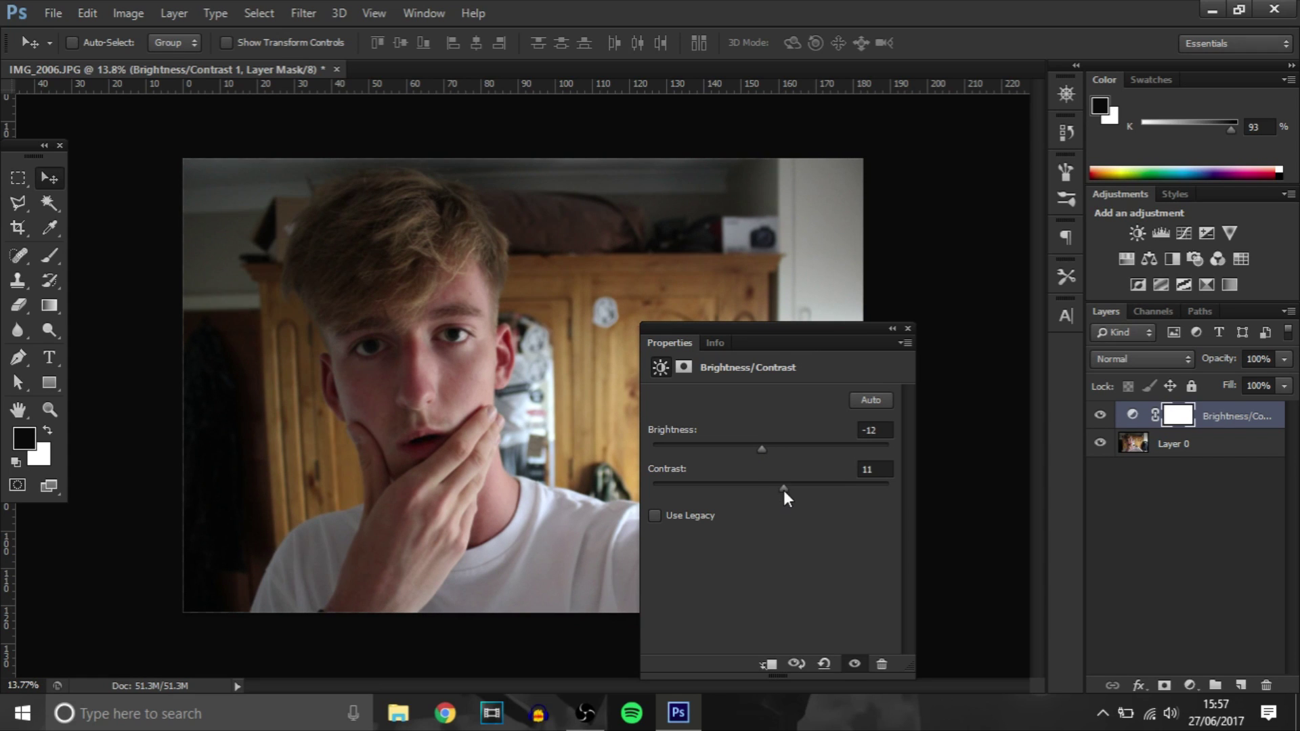
pyautogui.click(908, 329)
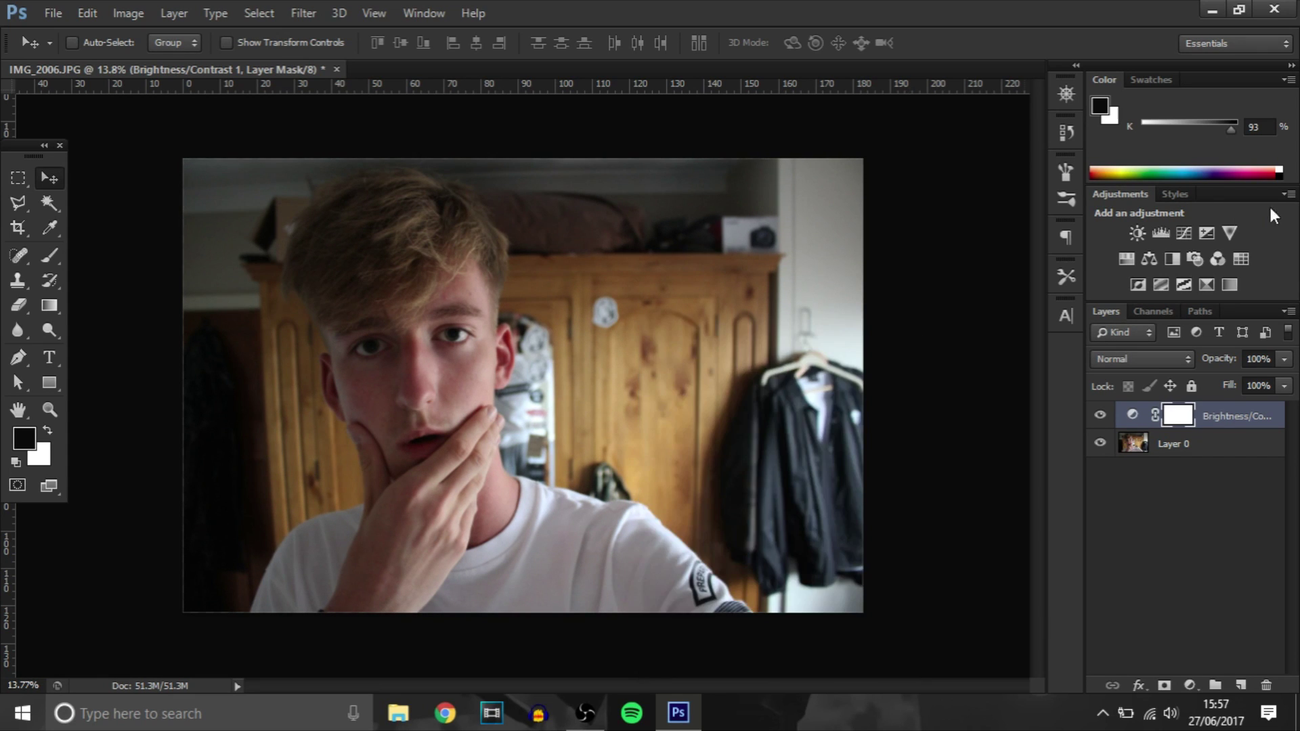
# - Add a Curves adjustment layer with an S-curve, then review the Curves and Brightness/Contrast settings
pyautogui.click(1184, 233)
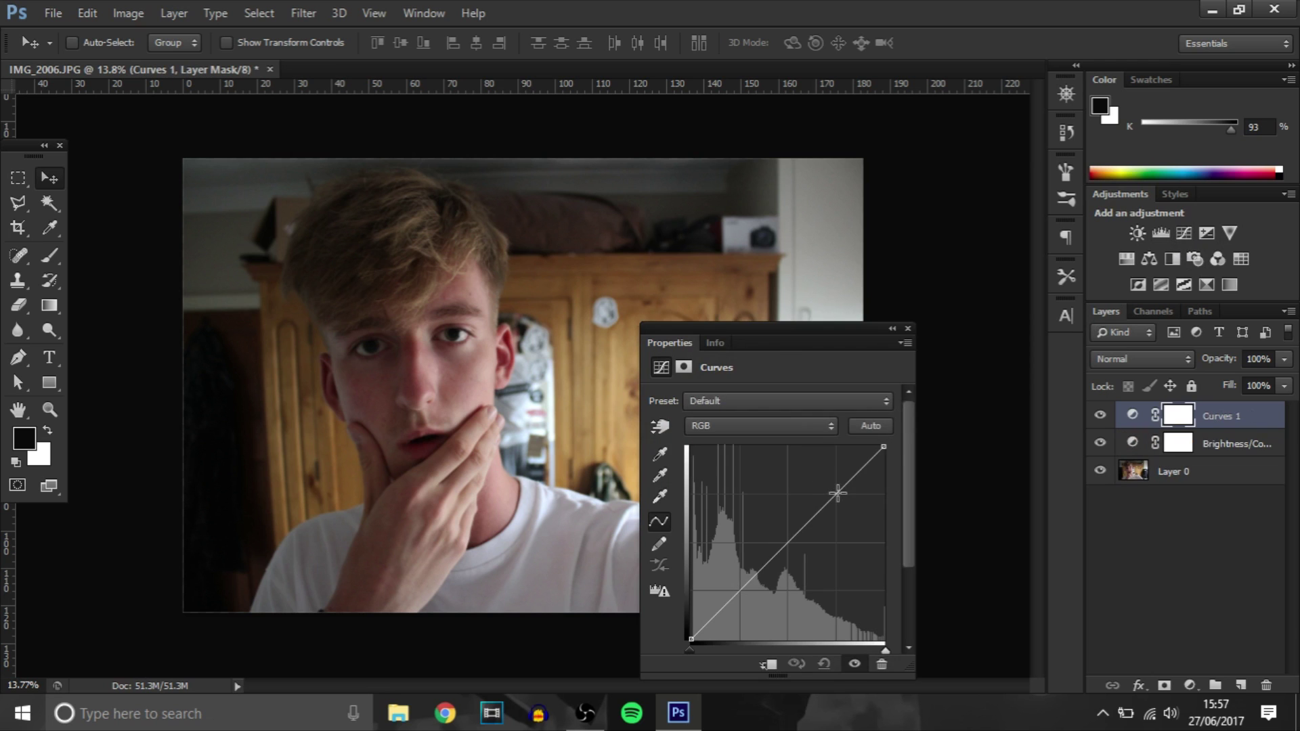
pyautogui.click(831, 489)
pyautogui.click(738, 592)
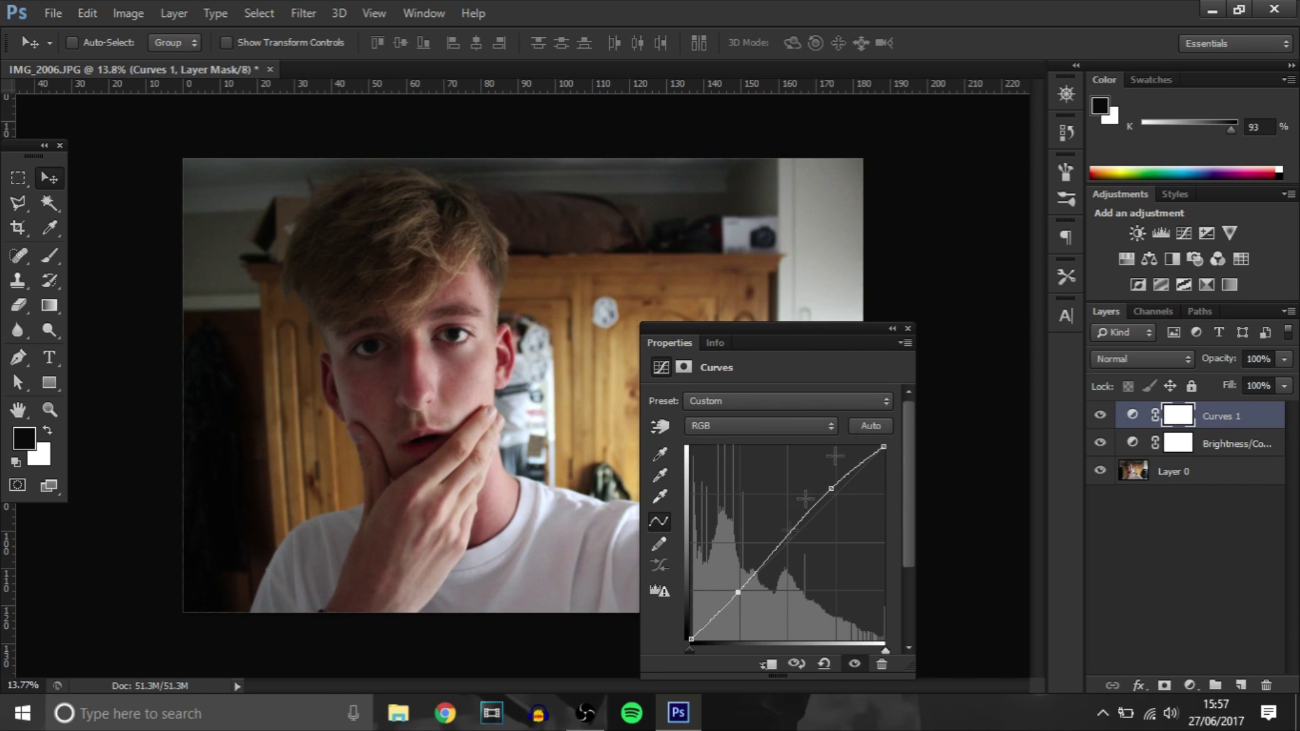
pyautogui.click(908, 329)
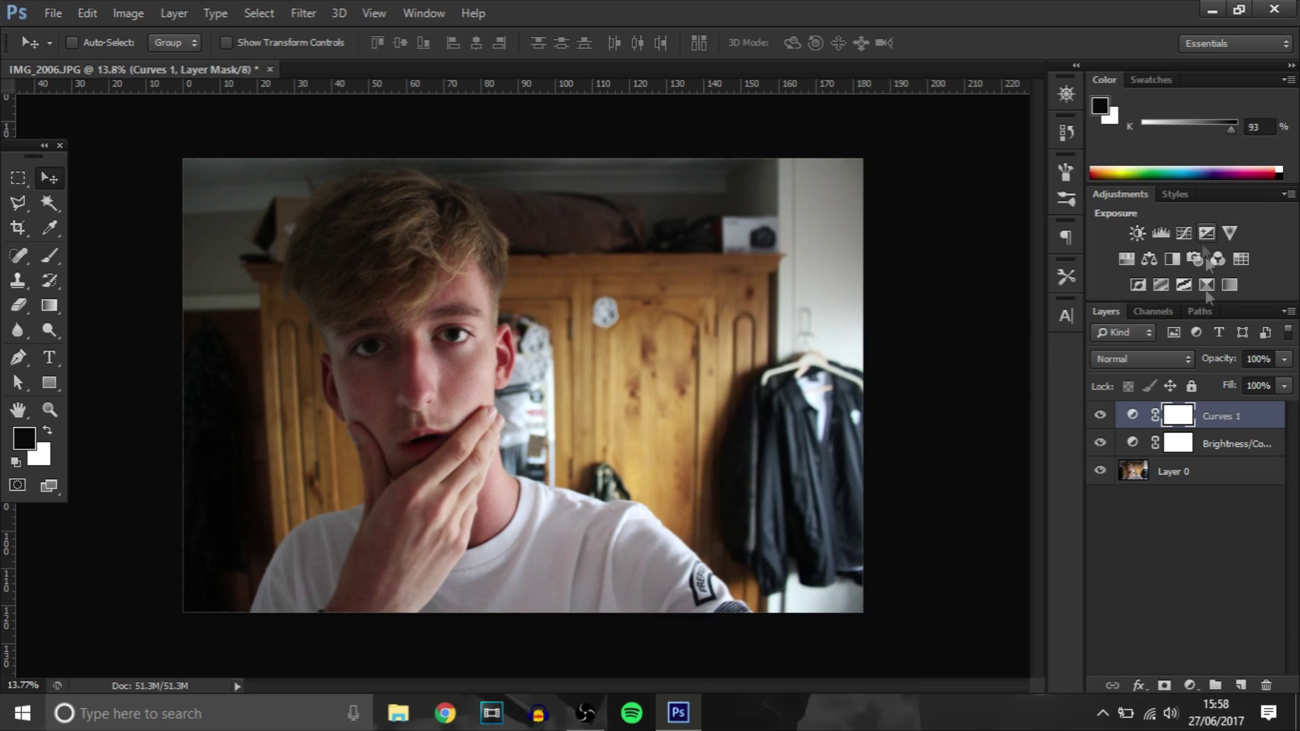
pyautogui.doubleClick(1136, 418)
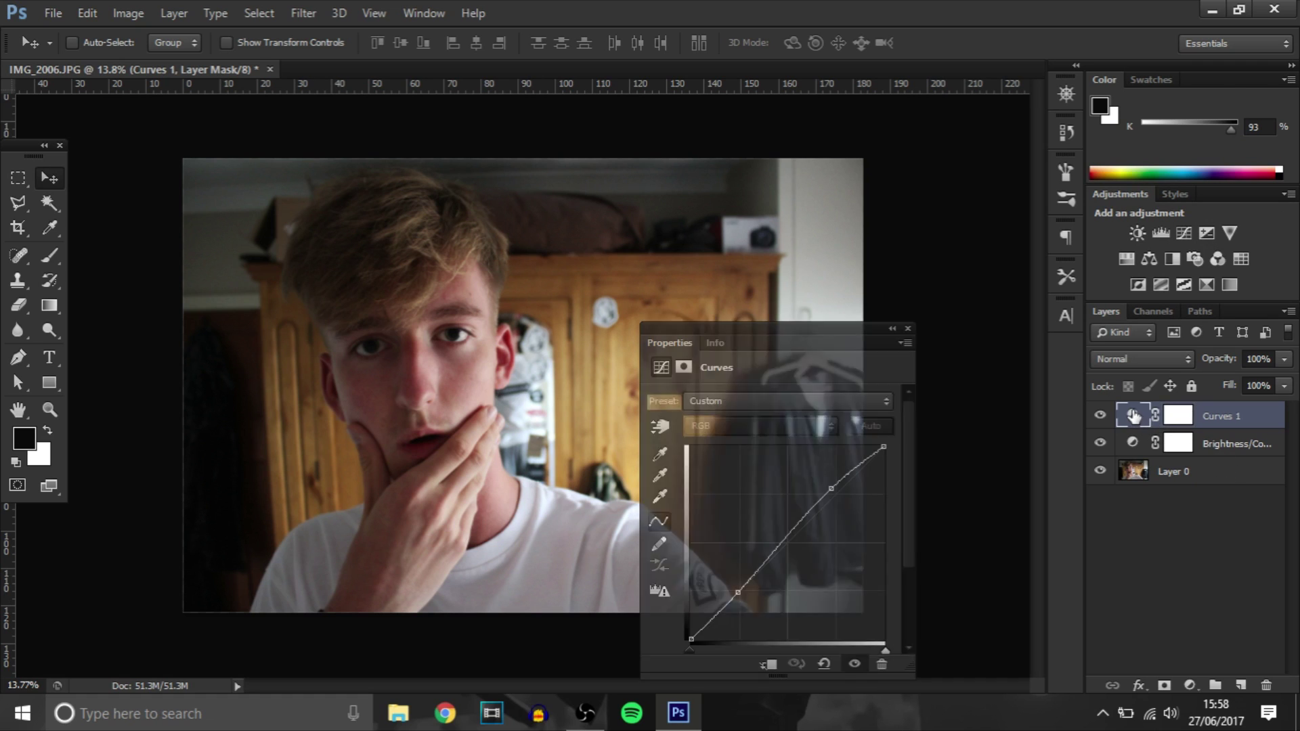
pyautogui.click(908, 329)
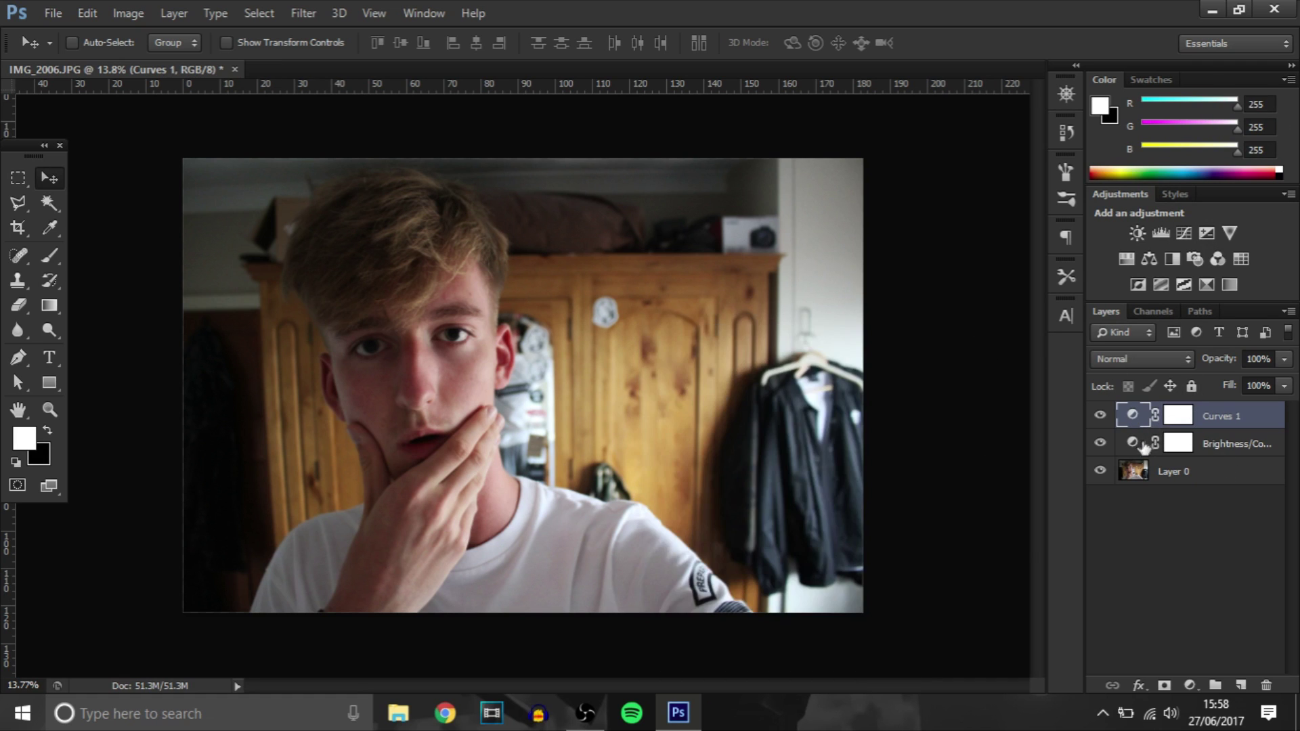
pyautogui.doubleClick(1132, 443)
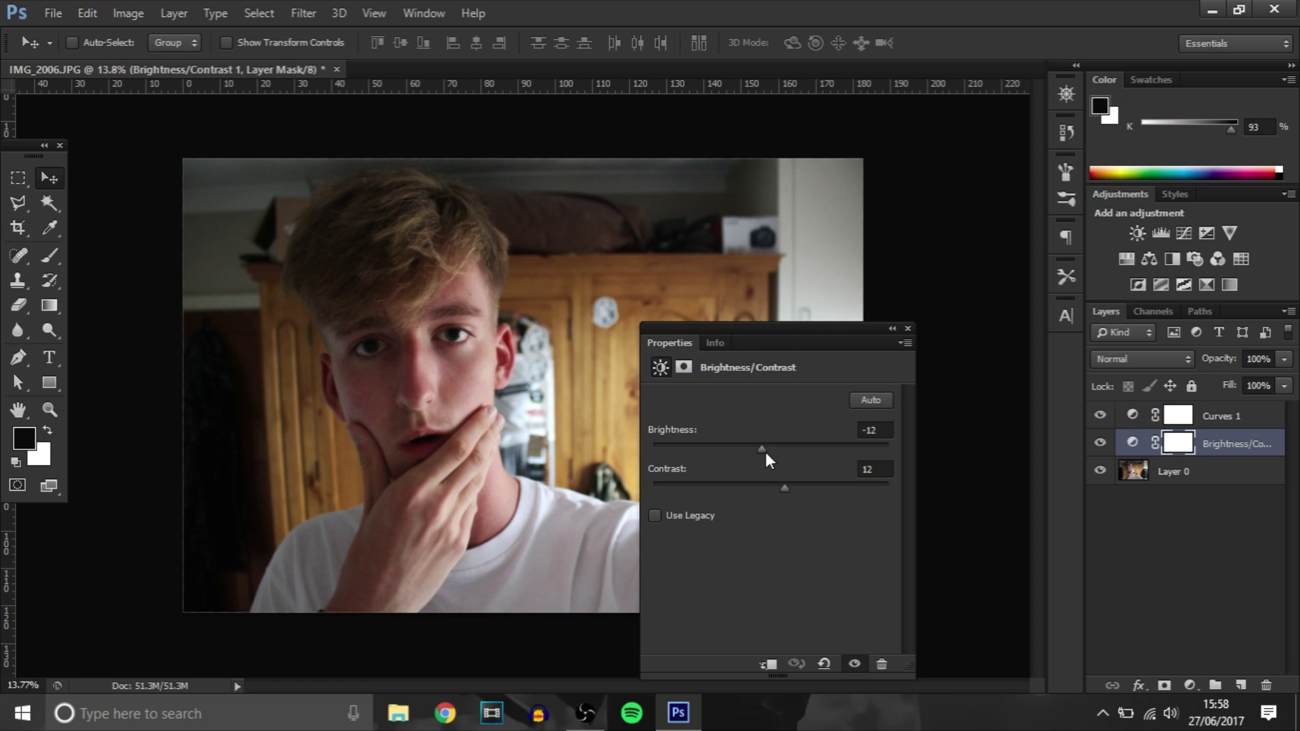
pyautogui.click(908, 329)
# - Add an Exposure adjustment layer set to +0.24 with gamma 0.91
pyautogui.click(1207, 232)
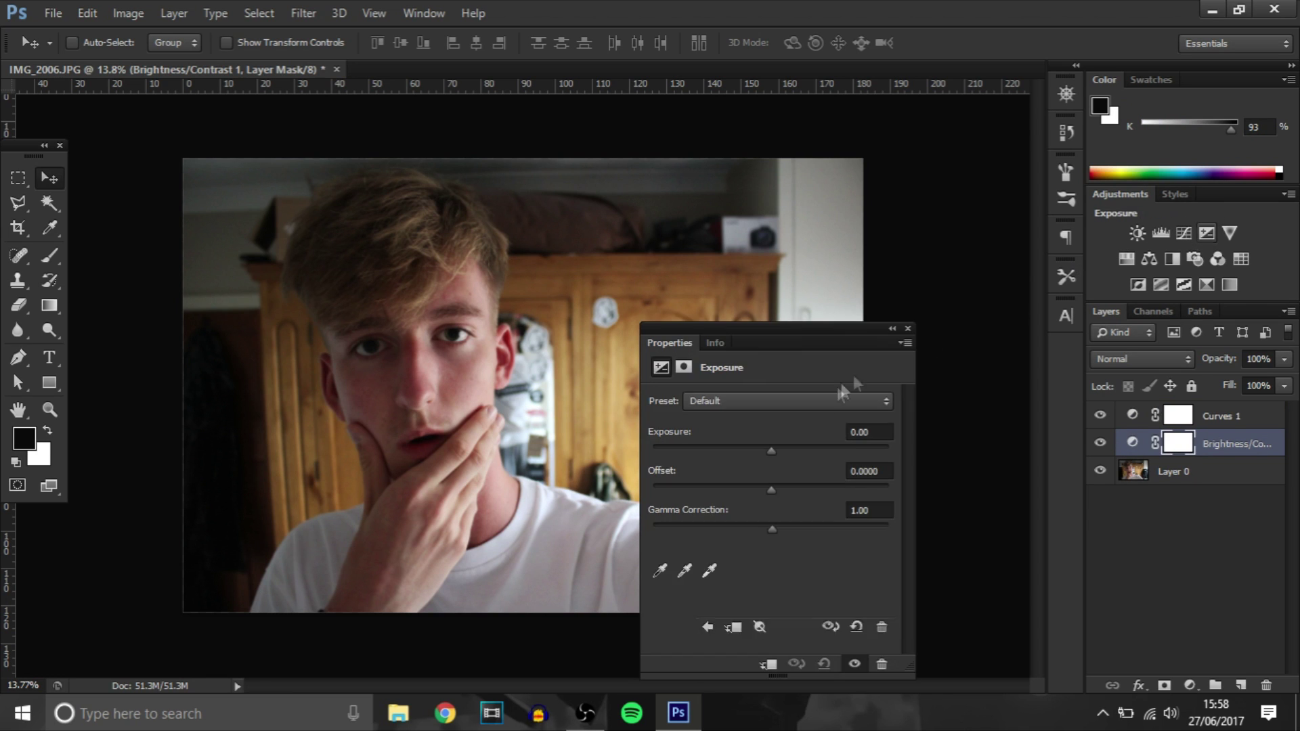
pyautogui.click(773, 453)
pyautogui.moveTo(773, 453); pyautogui.dragTo(779, 530)
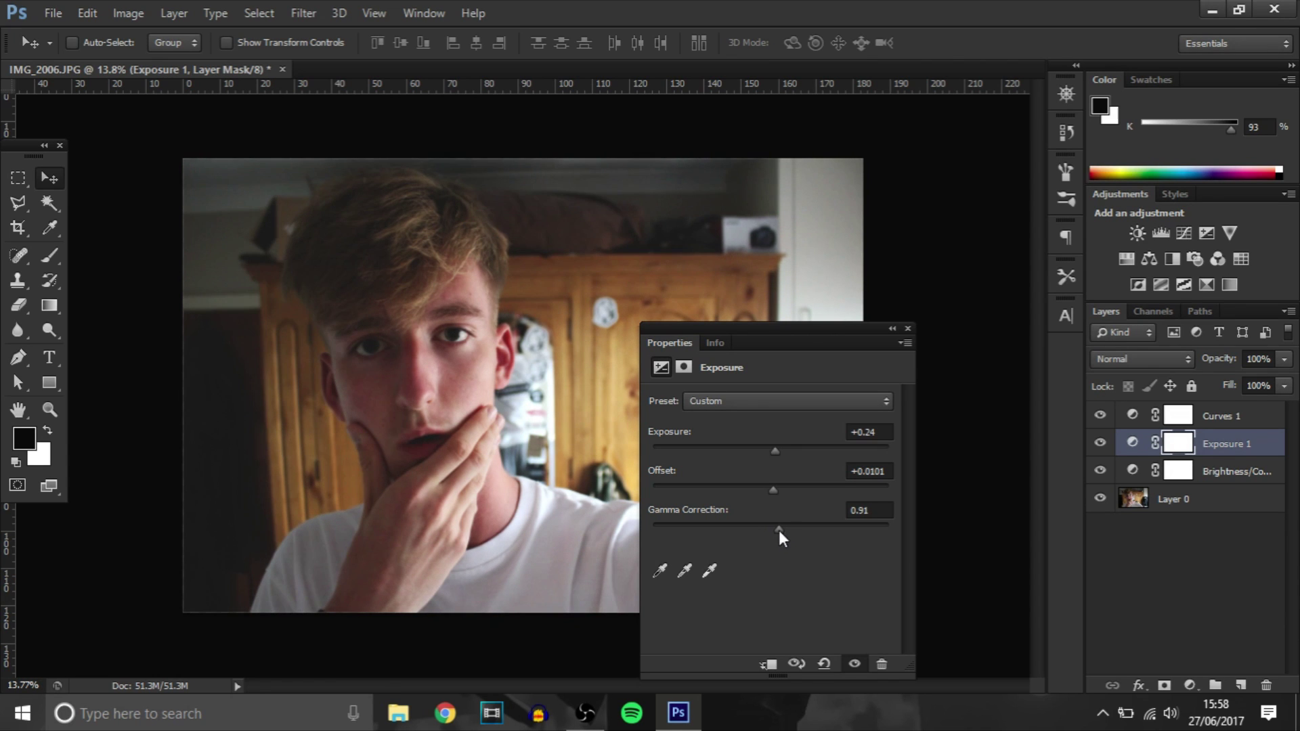
pyautogui.click(908, 329)
# - Group the three adjustment layers into Group 1 and add an empty Layer 1 above Layer 0
pyautogui.click(1239, 472)
pyautogui.keyDown('shift'); pyautogui.click(1238, 421); pyautogui.keyUp('shift')
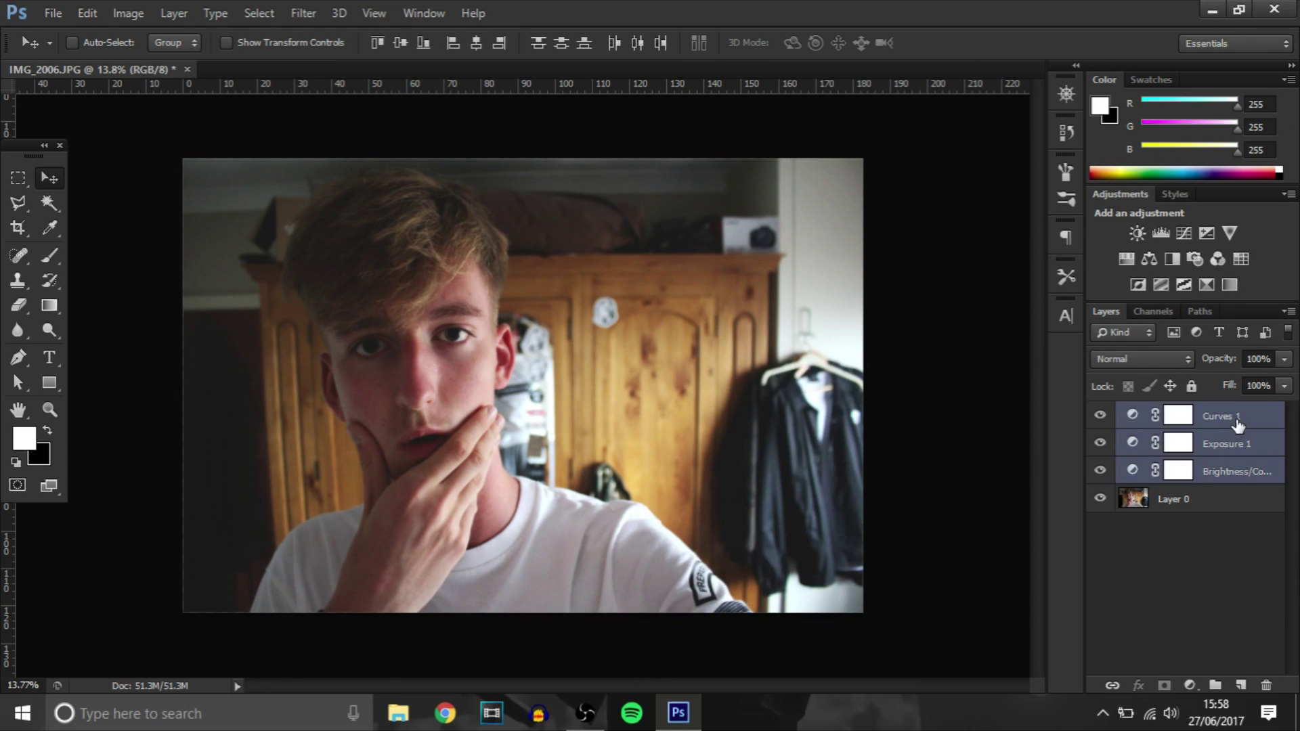
pyautogui.hotkey('ctrl', 'g')
pyautogui.click(1100, 413)
pyautogui.click(1100, 413)
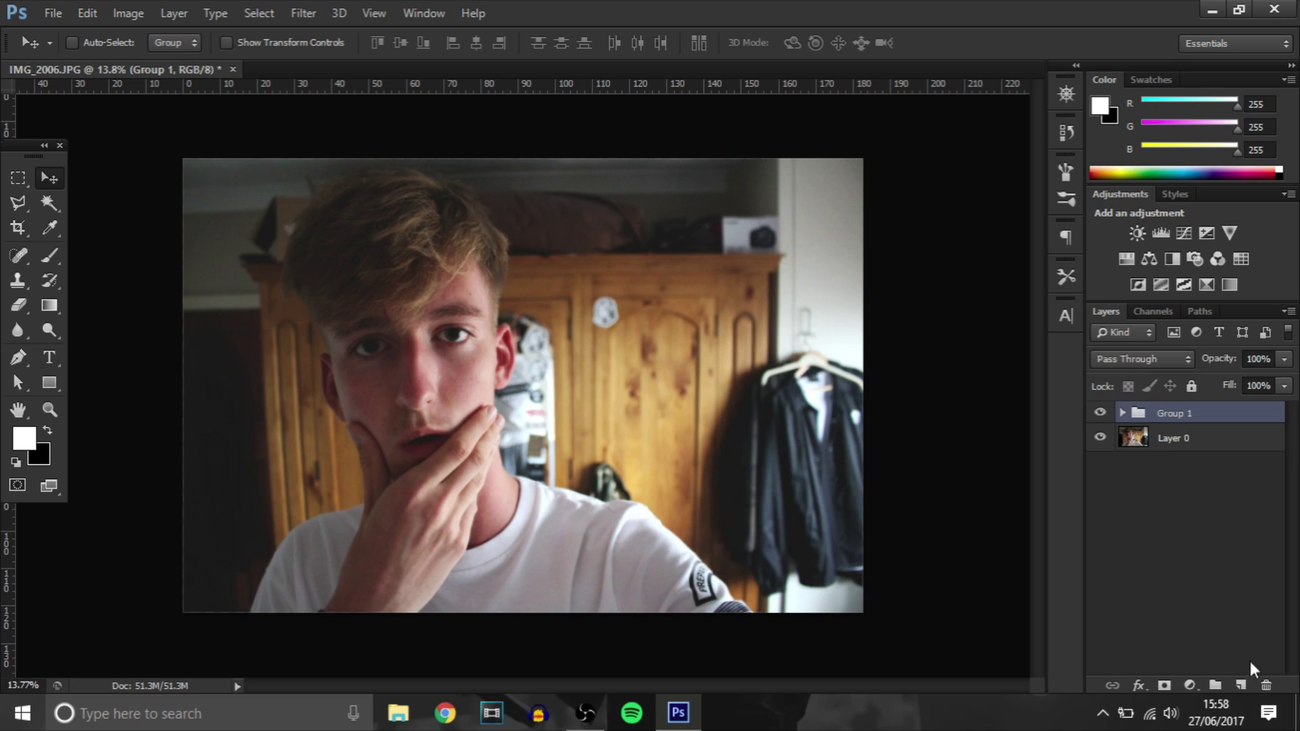
pyautogui.click(1179, 441)
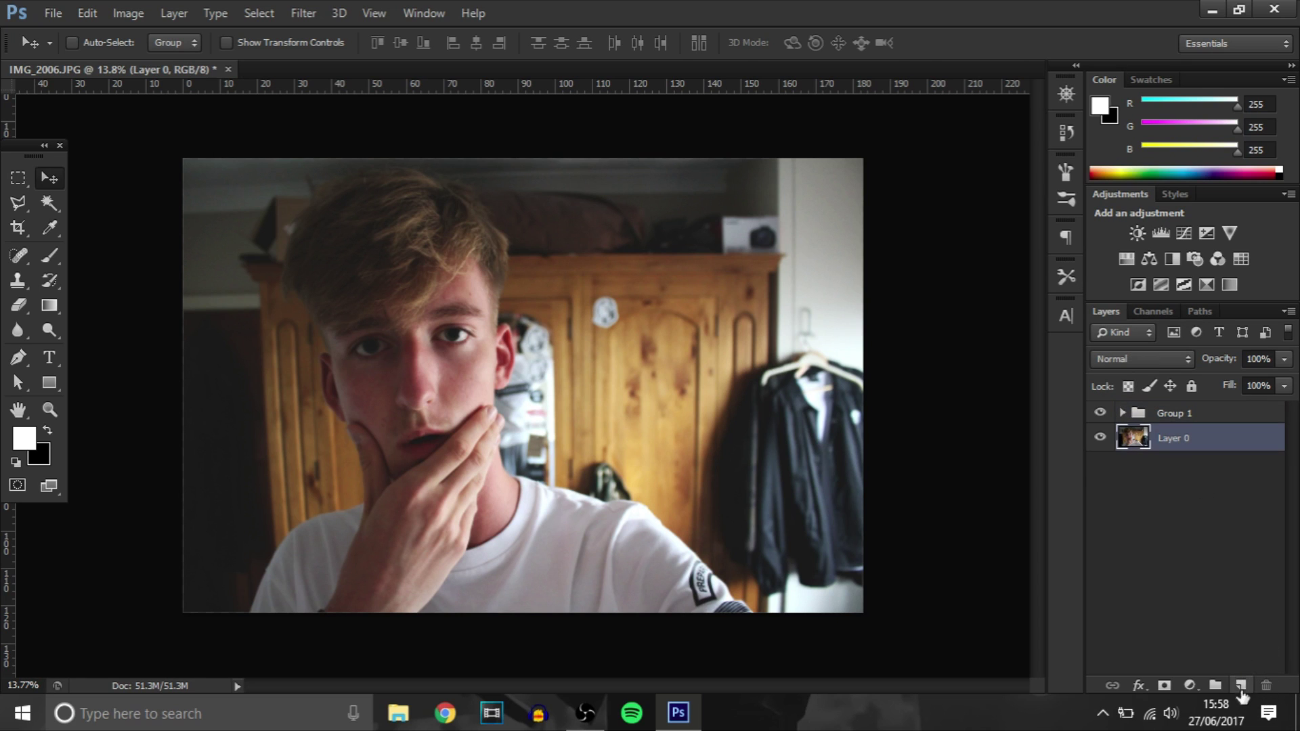
pyautogui.click(1241, 686)
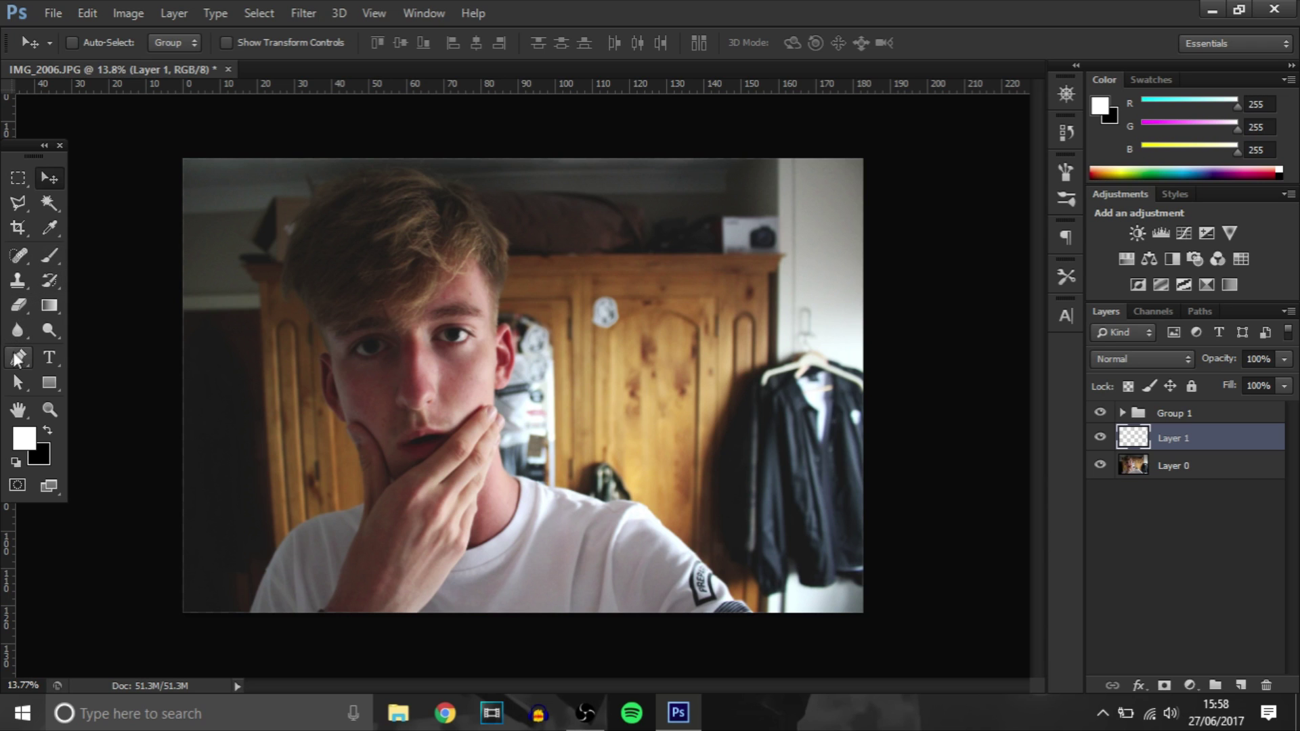
# - Choose a hard round brush and size it to roughly 322 px
pyautogui.press('b')
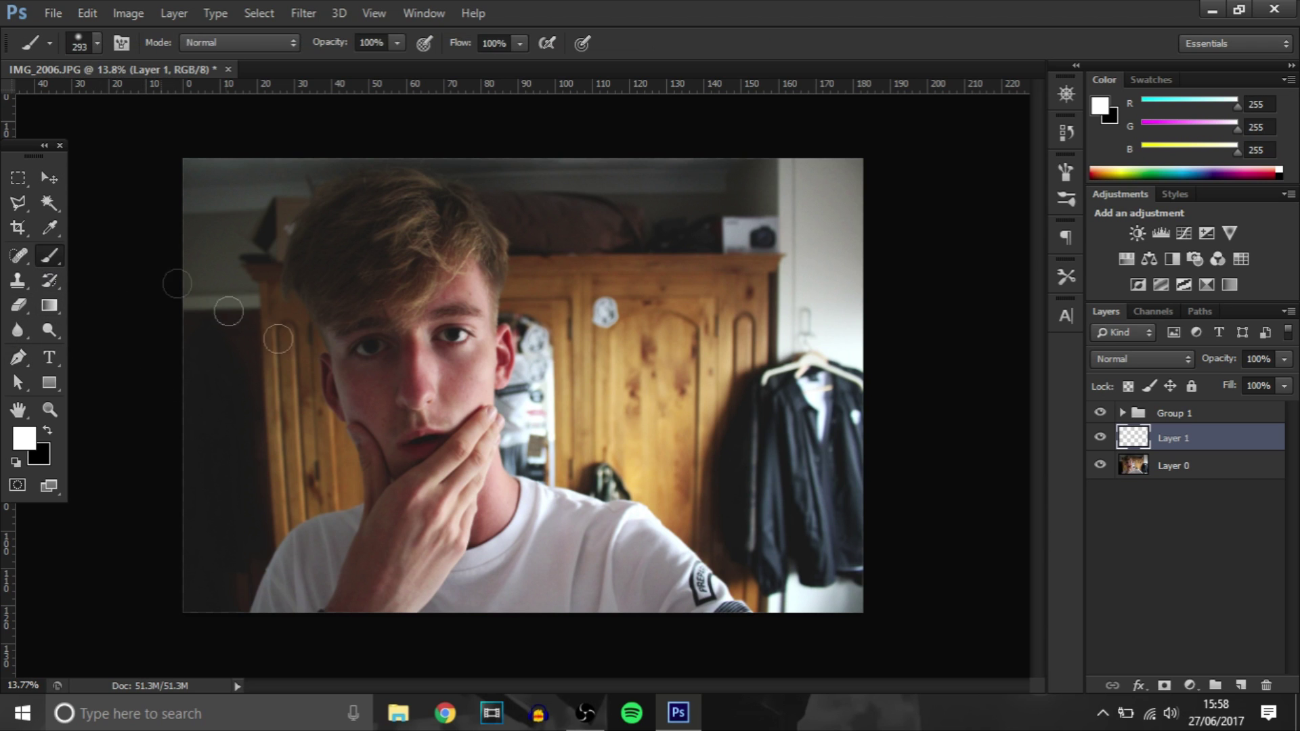
pyautogui.keyDown('alt'); pyautogui.rightClick(315, 395); pyautogui.keyUp('alt')
pyautogui.click(82, 43)
pyautogui.click(70, 190)
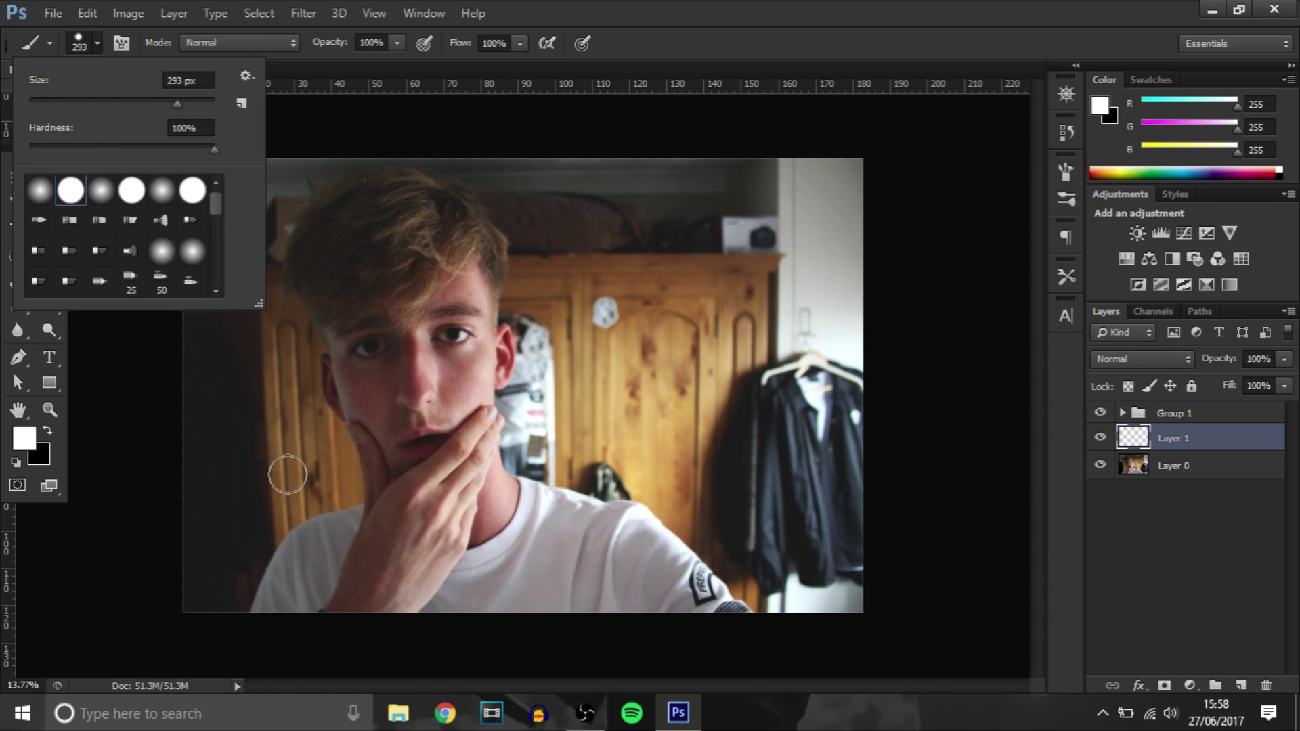
pyautogui.keyDown('alt'); pyautogui.rightClick(298, 447); pyautogui.keyUp('alt')
pyautogui.moveTo(305, 445); pyautogui.dragTo(301, 447)
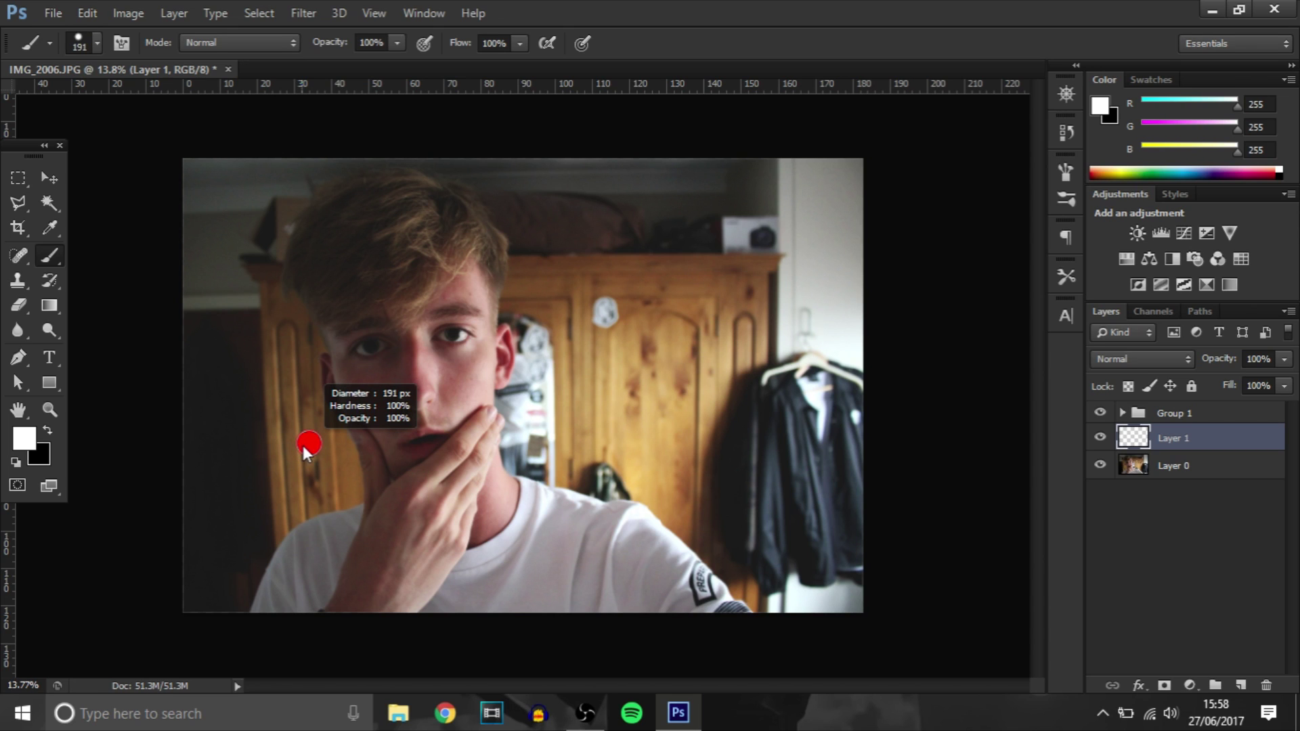
pyautogui.moveTo(302, 447); pyautogui.dragTo(309, 459)
# - Reduce the brush to about 62 px and switch to the Pen tool in Path mode
pyautogui.scroll(5, 466, 425)
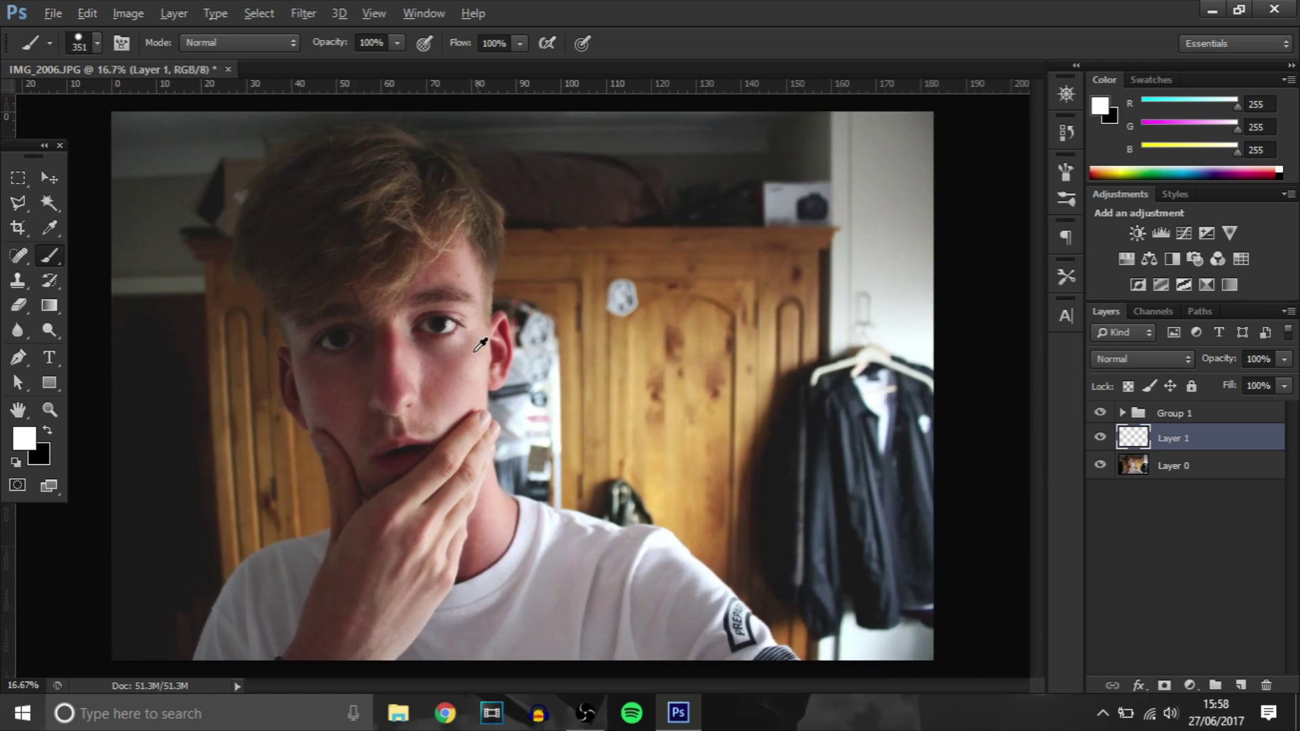
pyautogui.scroll(2, 494, 410)
pyautogui.moveTo(495, 410); pyautogui.dragTo(436, 391)
pyautogui.scroll(-6, 522, 380)
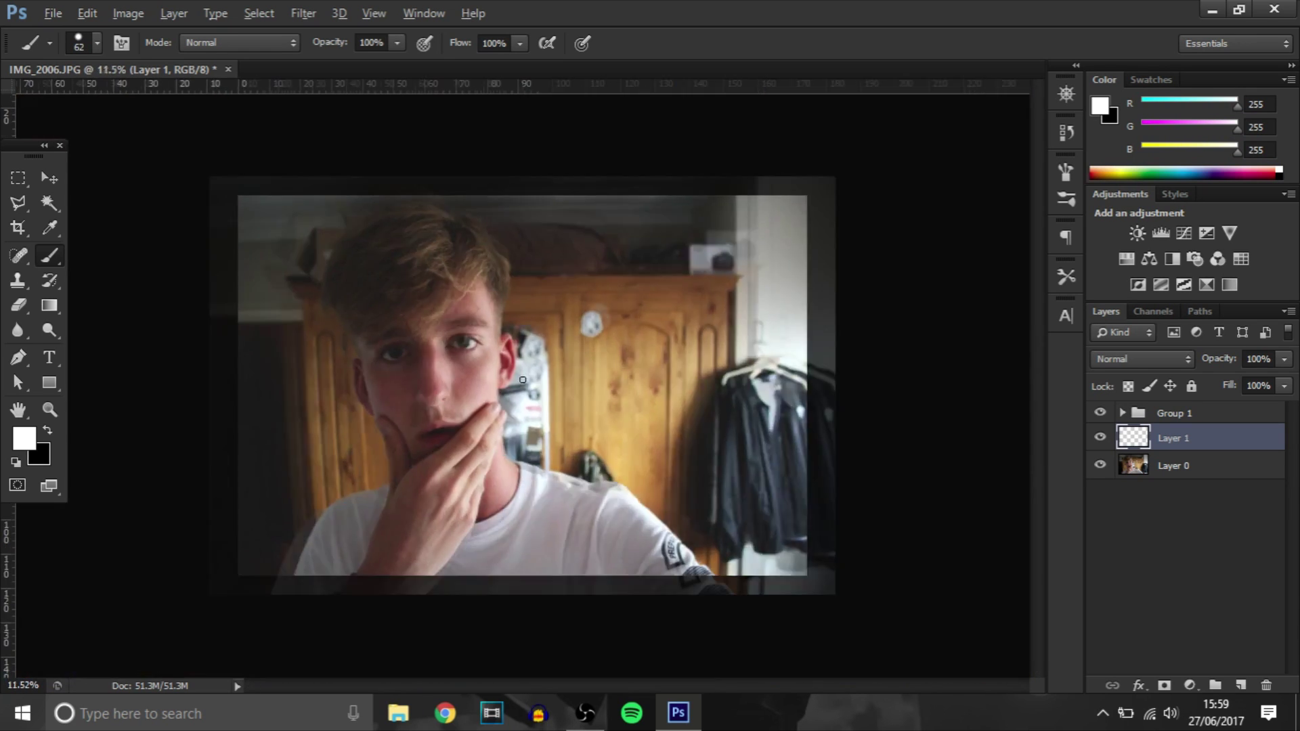
pyautogui.scroll(5, 562, 404)
pyautogui.scroll(6, 563, 403)
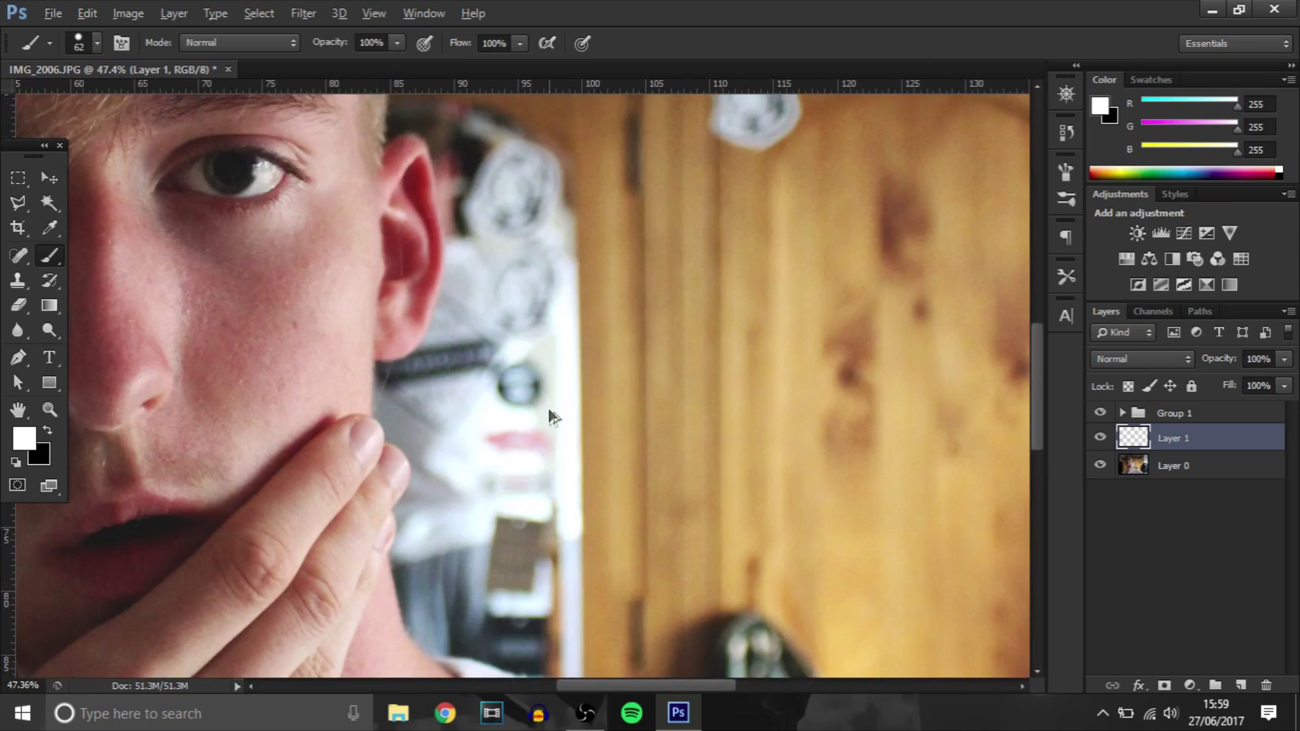
pyautogui.moveTo(549, 415); pyautogui.dragTo(549, 411)
pyautogui.scroll(-8, 551, 403)
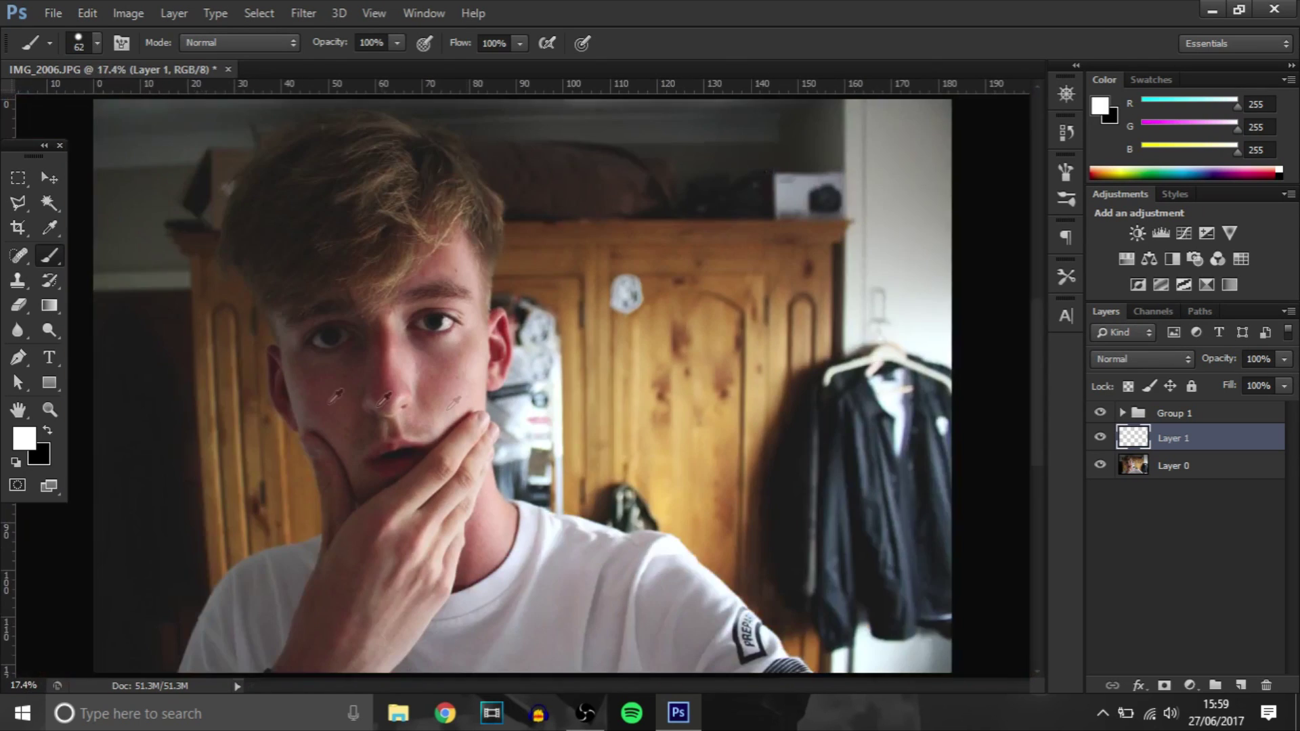
pyautogui.click(24, 365)
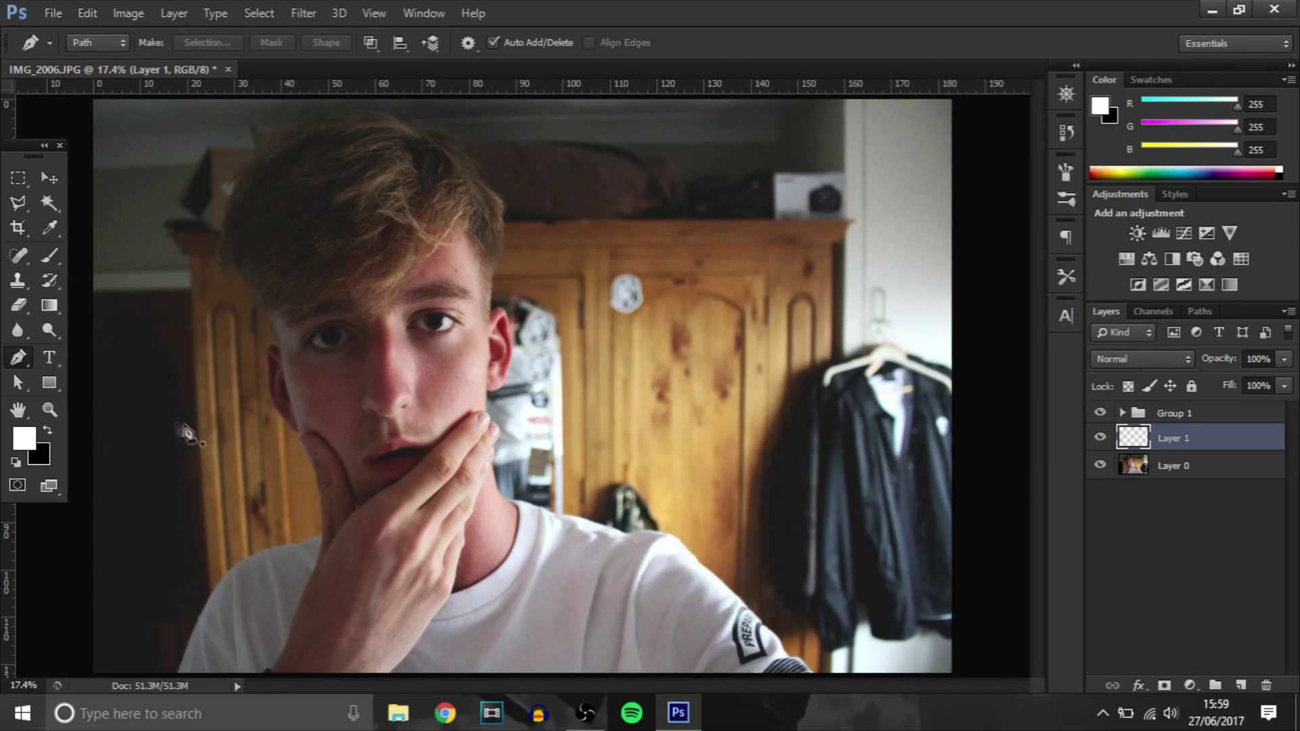
# - Start the outline path at the photo's bottom edge and anchor it on the shoulder edge
pyautogui.scroll(-3, 413, 576)
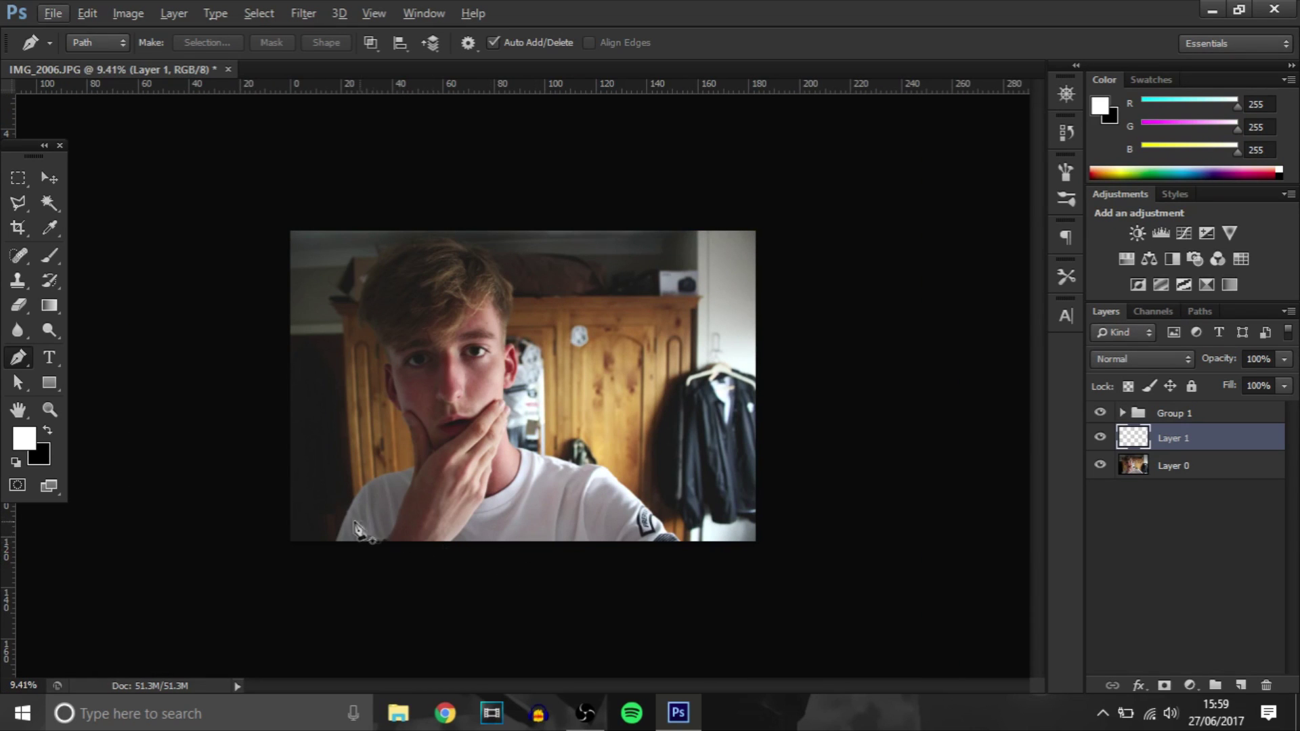
pyautogui.scroll(2, 542, 582)
pyautogui.scroll(2, 582, 671)
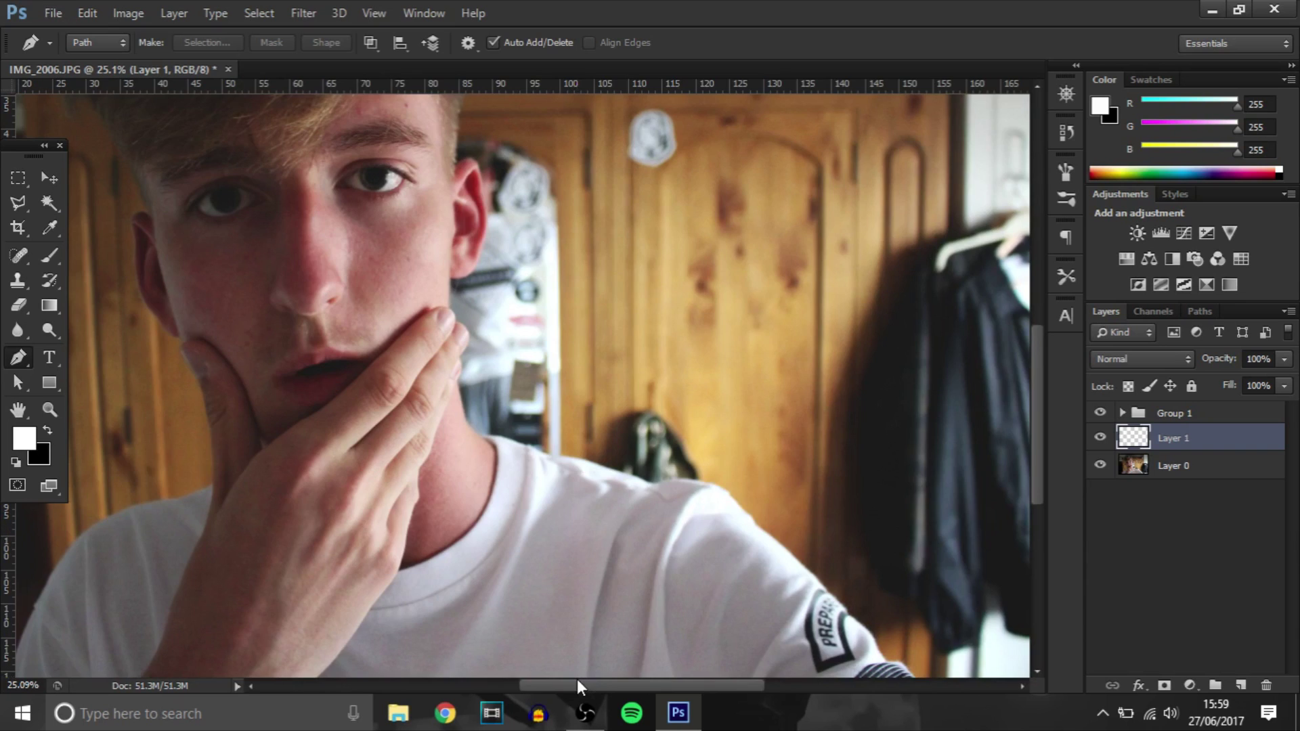
pyautogui.moveTo(579, 686); pyautogui.dragTo(474, 686)
pyautogui.scroll(-2, 417, 596)
pyautogui.scroll(2, 416, 596)
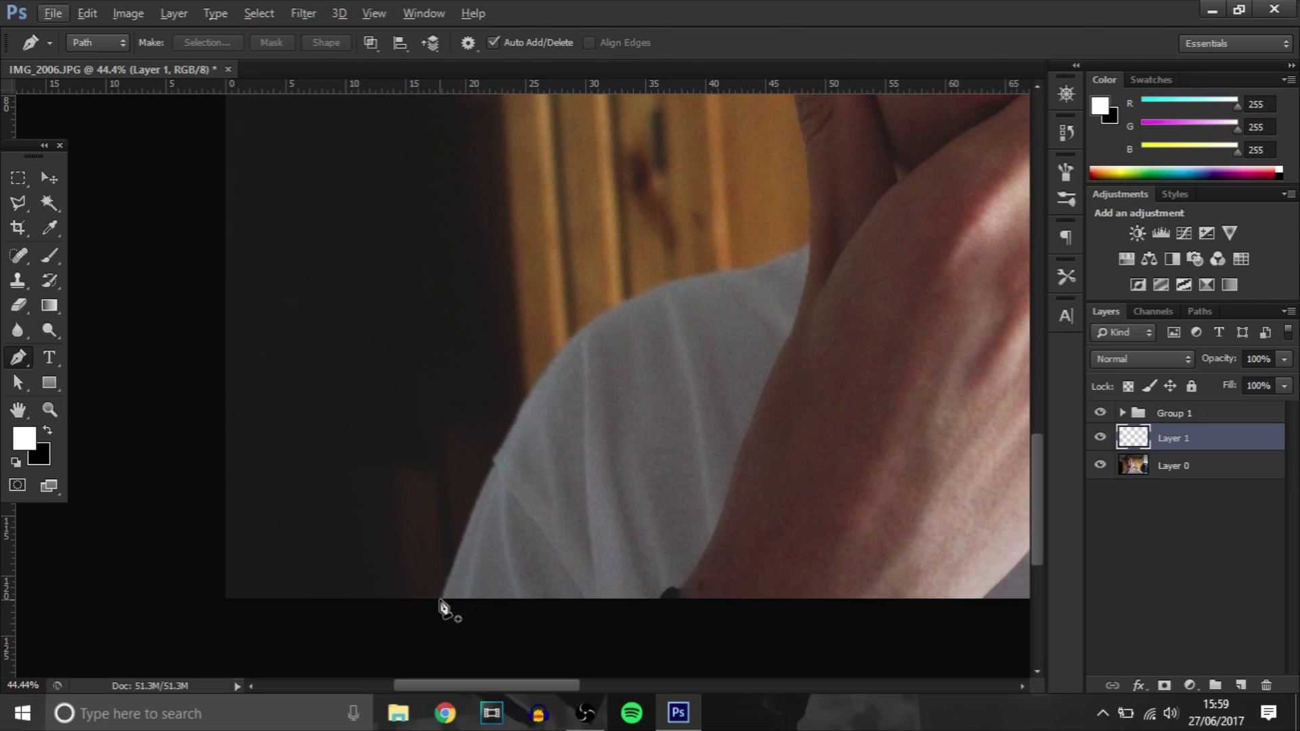
pyautogui.click(441, 600)
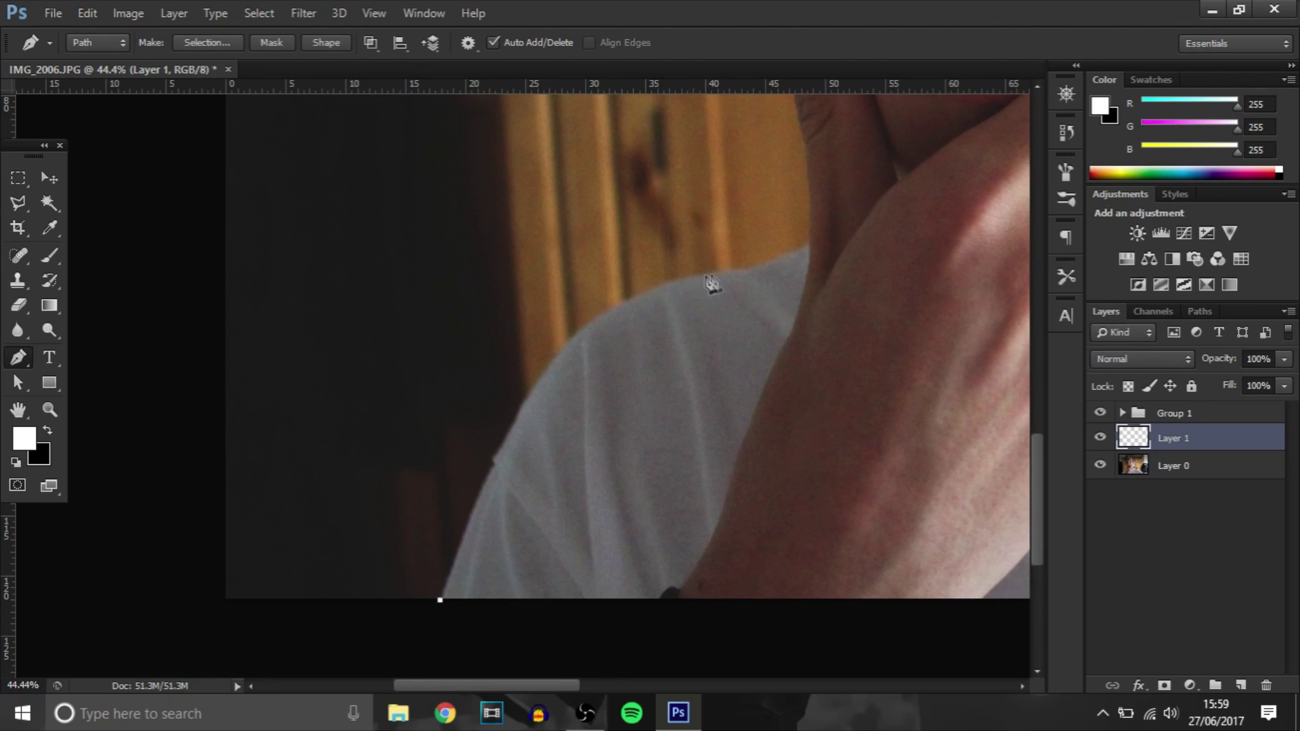
pyautogui.click(744, 273)
pyautogui.click(597, 433)
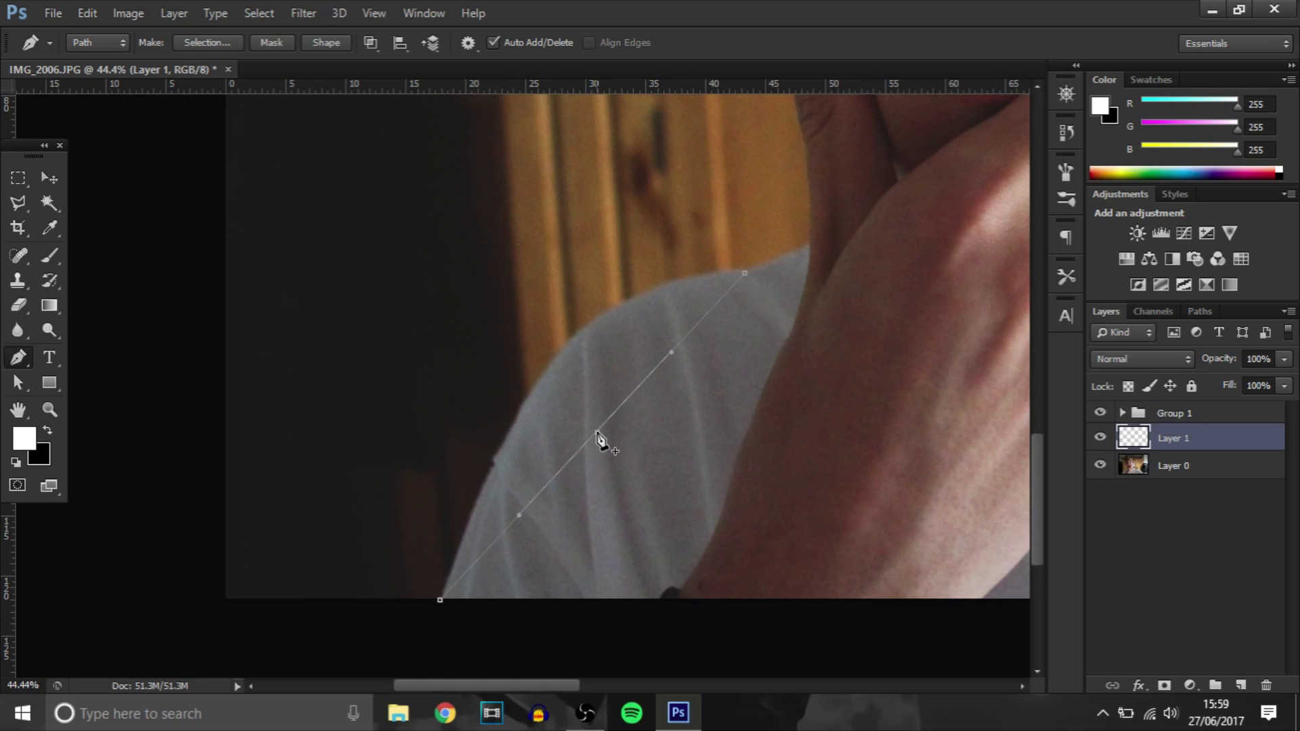
pyautogui.moveTo(597, 433); pyautogui.dragTo(564, 358)
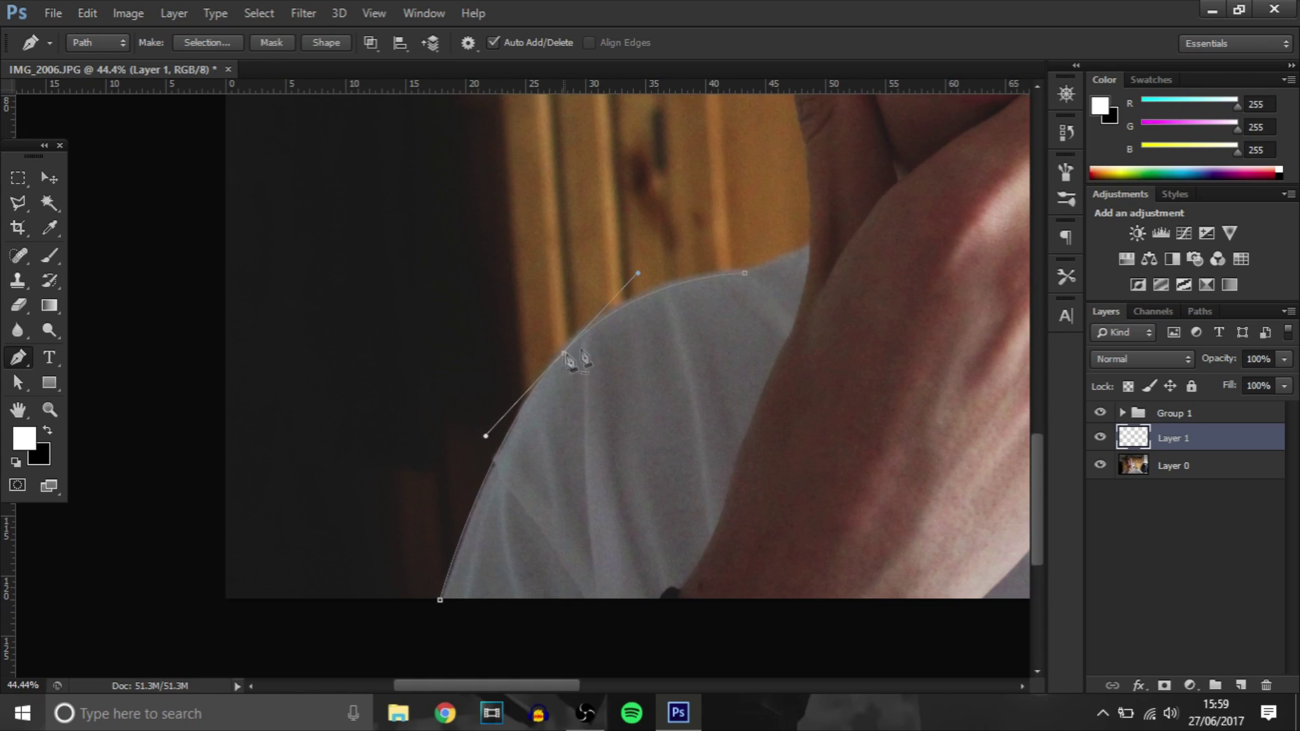
pyautogui.hotkey('ctrl', 'alt', 'z')
pyautogui.hotkey('ctrl', 'alt', 'z')
pyautogui.hotkey('ctrl', 'alt', 'z')
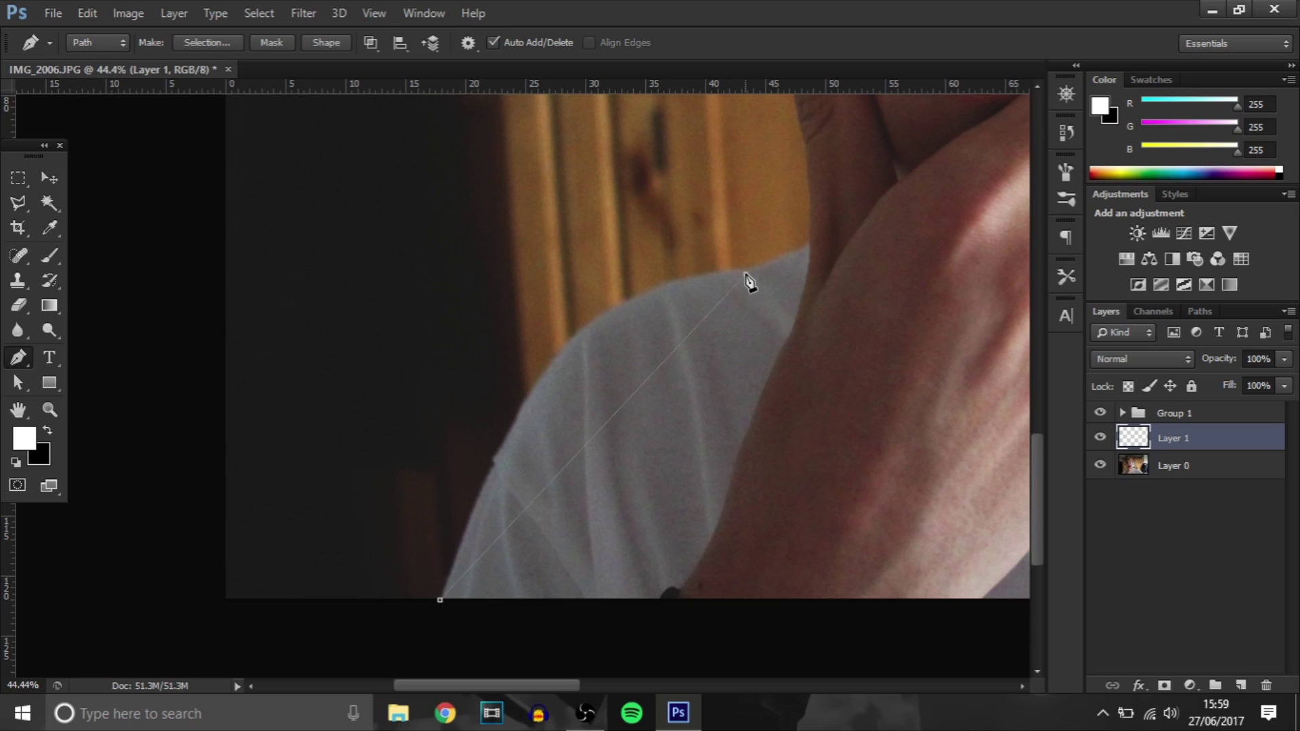
# - Curve the path along the shoulder, make a corner, and bend it up the neck along the jaw
pyautogui.moveTo(746, 273); pyautogui.dragTo(967, 296)
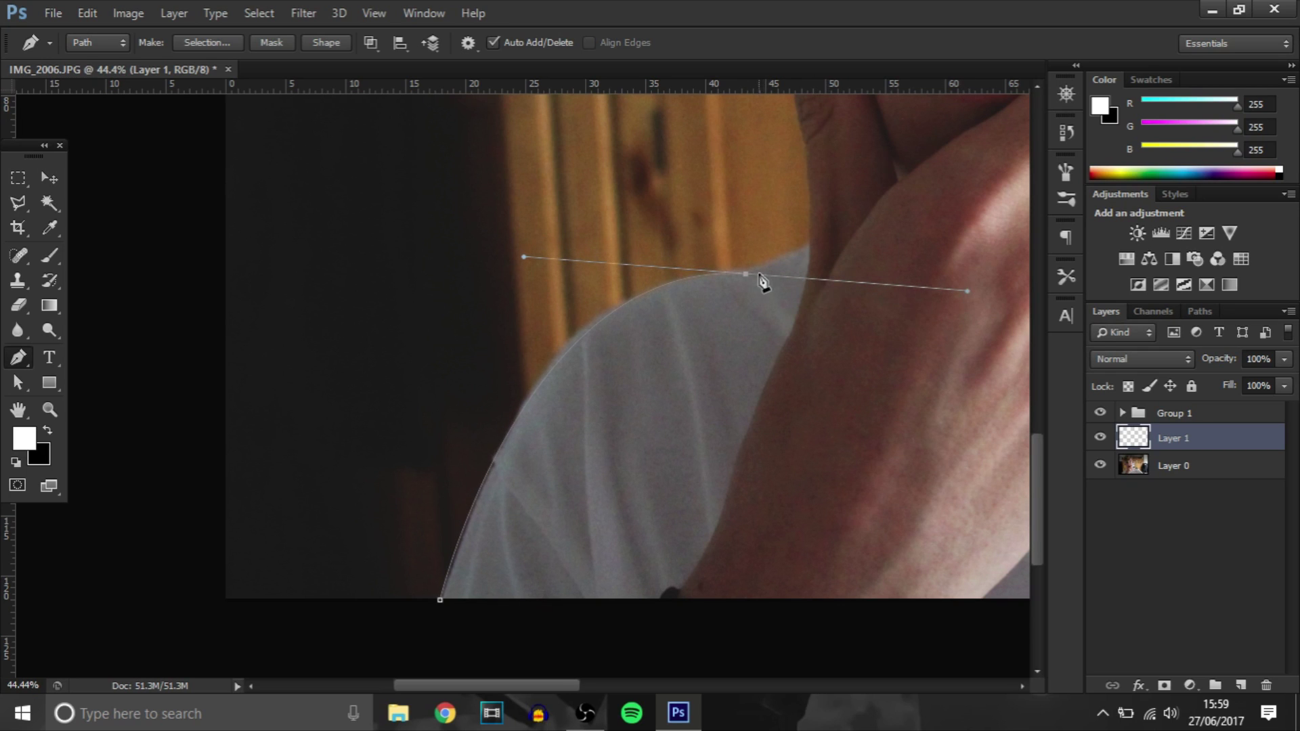
pyautogui.keyDown('alt'); pyautogui.click(745, 274); pyautogui.keyUp('alt')
pyautogui.click(826, 228)
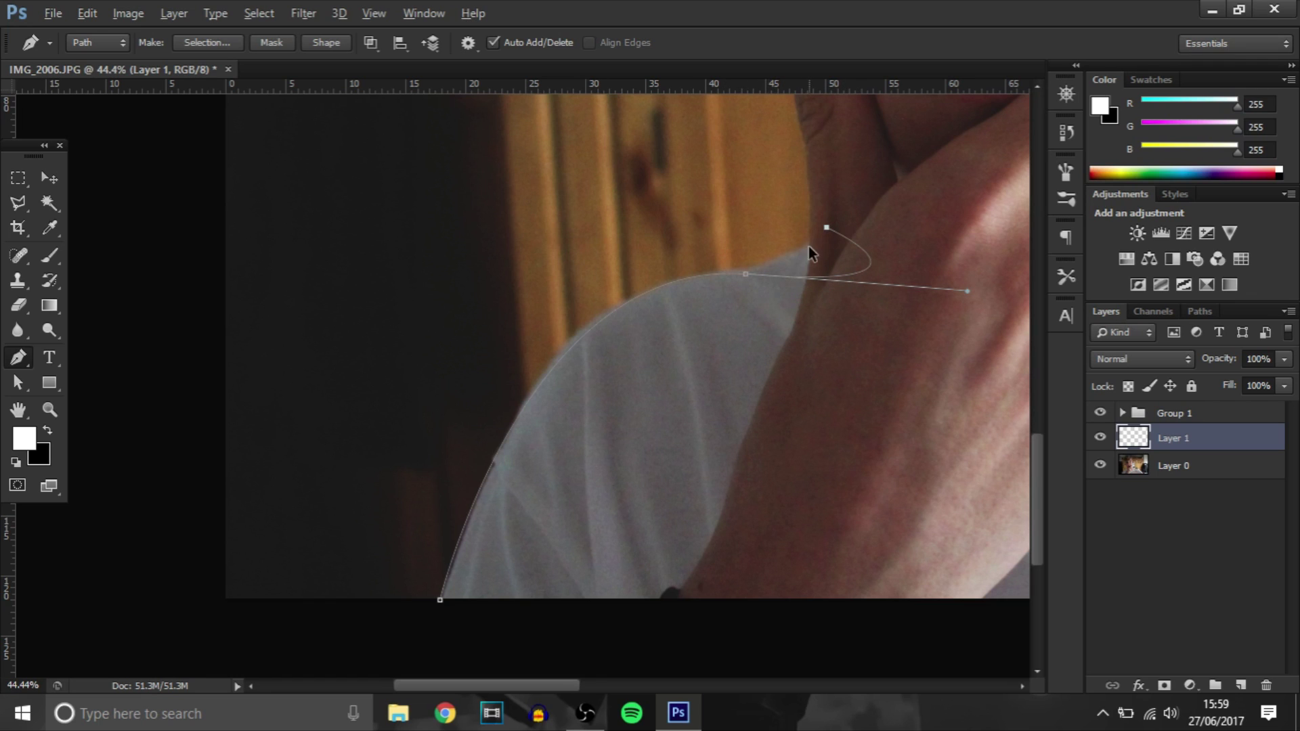
pyautogui.hotkey('ctrl', 'z')
pyautogui.keyDown('alt'); pyautogui.click(747, 275); pyautogui.keyUp('alt')
pyautogui.scroll(3, 811, 249)
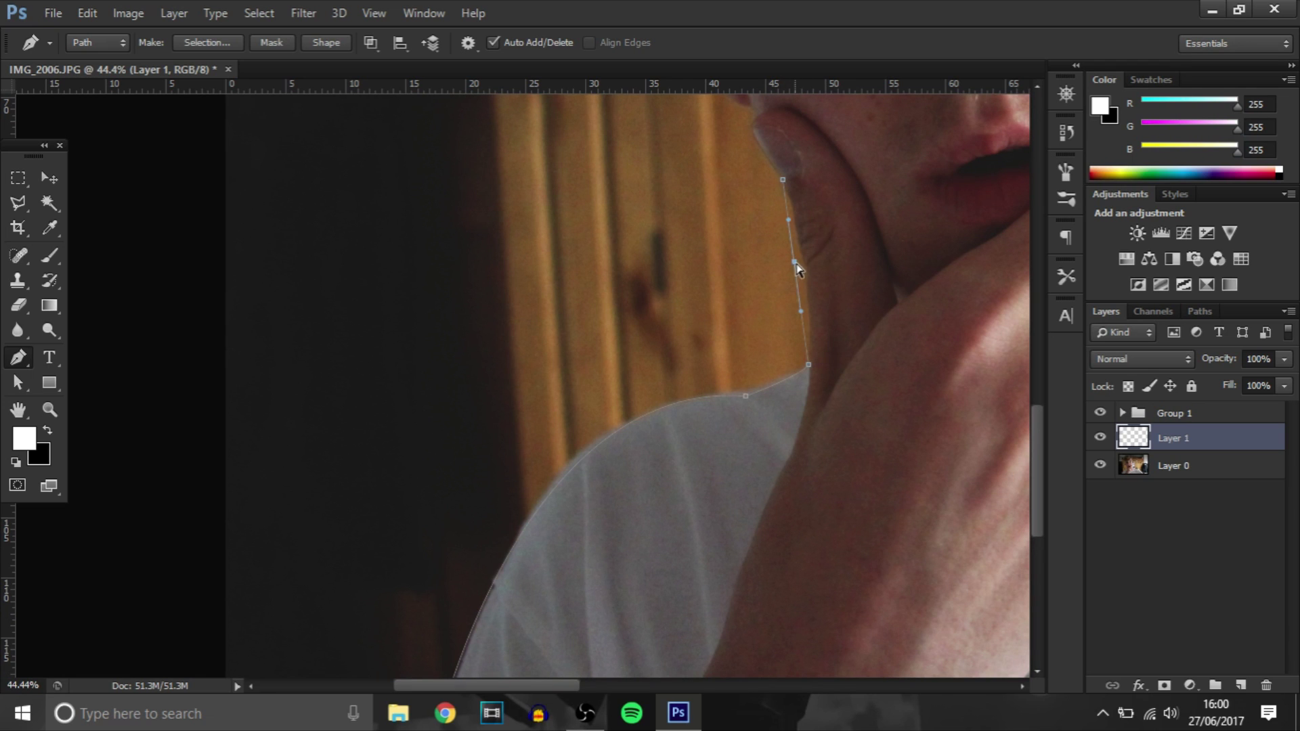
pyautogui.moveTo(795, 264); pyautogui.dragTo(805, 270)
# - Continue the path over the hairline and down the side of the head around the ear
pyautogui.scroll(3, 750, 239)
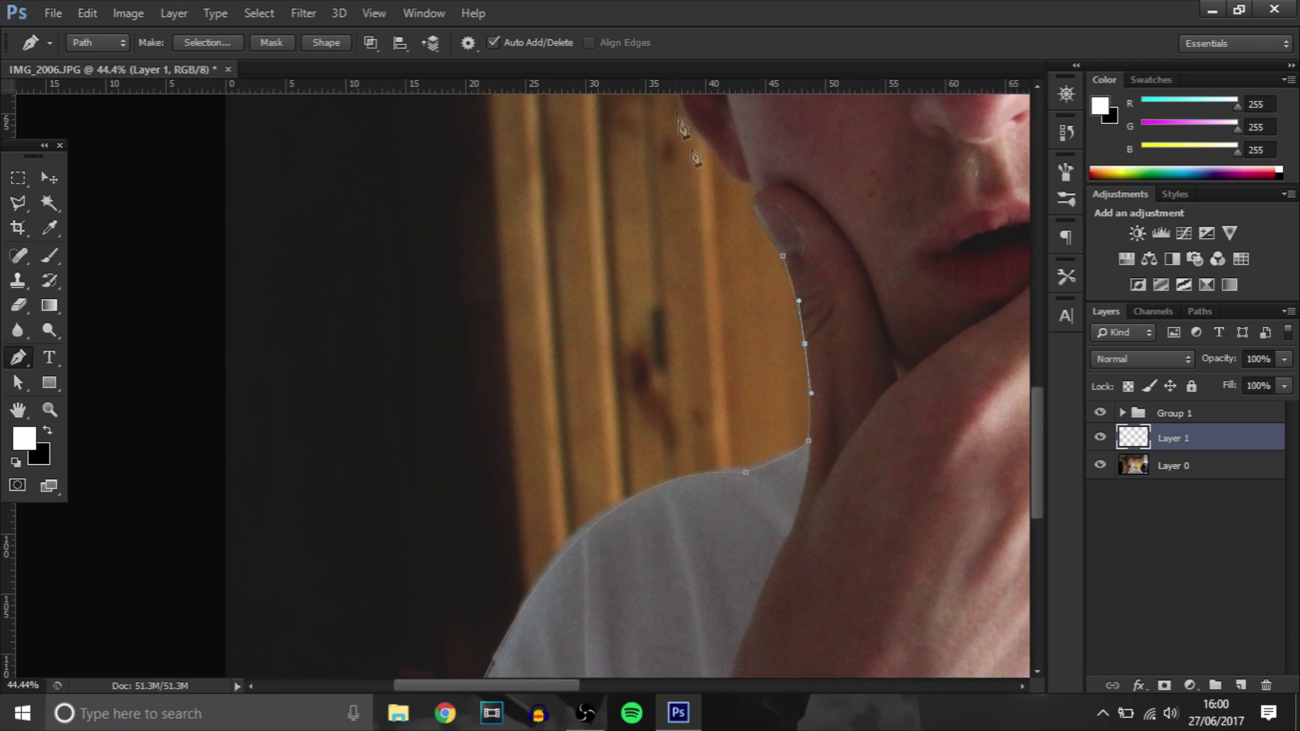
pyautogui.scroll(2, 781, 299)
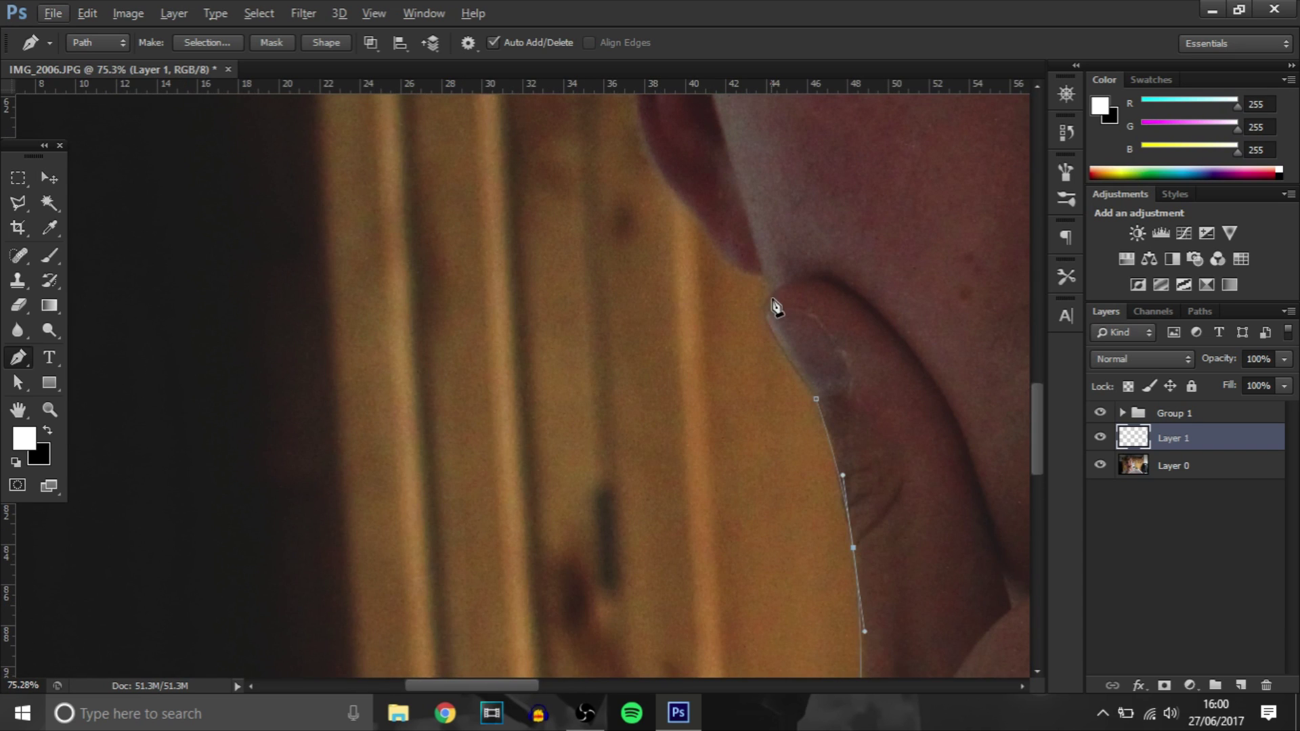
pyautogui.scroll(1, 737, 255)
pyautogui.scroll(3, 735, 254)
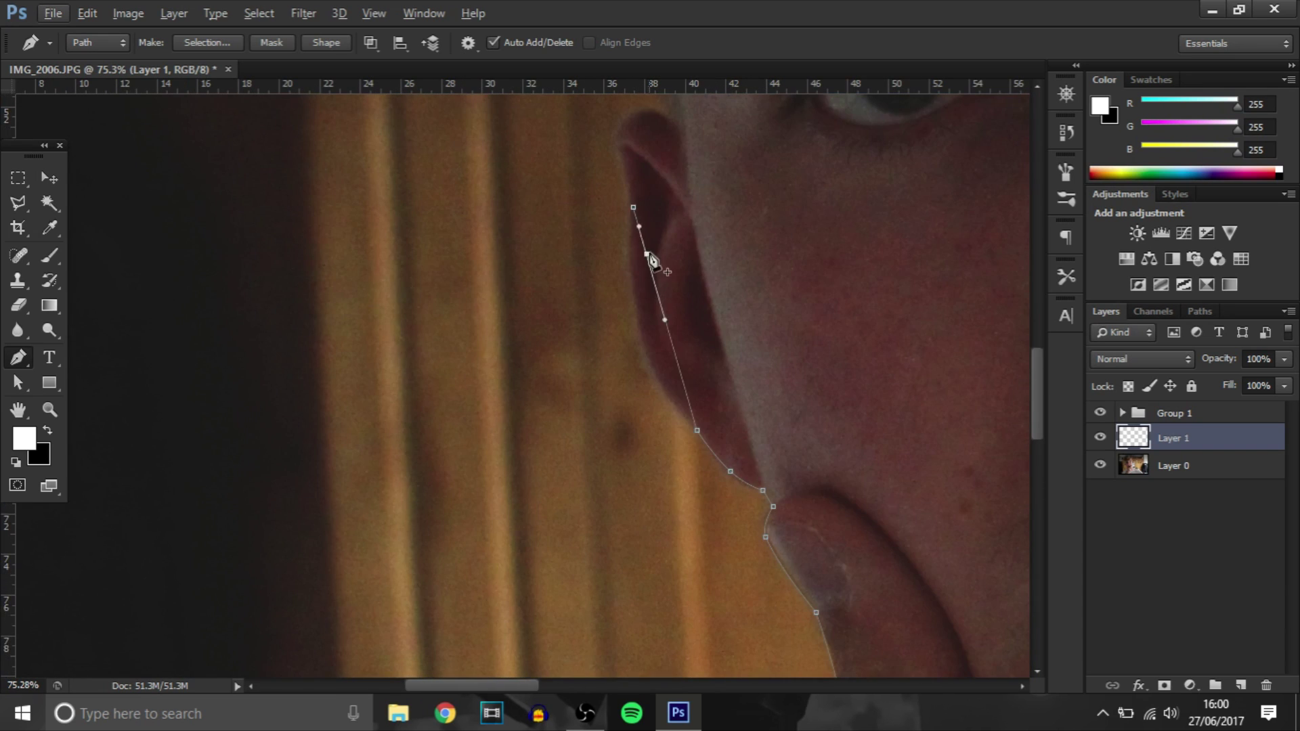
pyautogui.scroll(5, 635, 219)
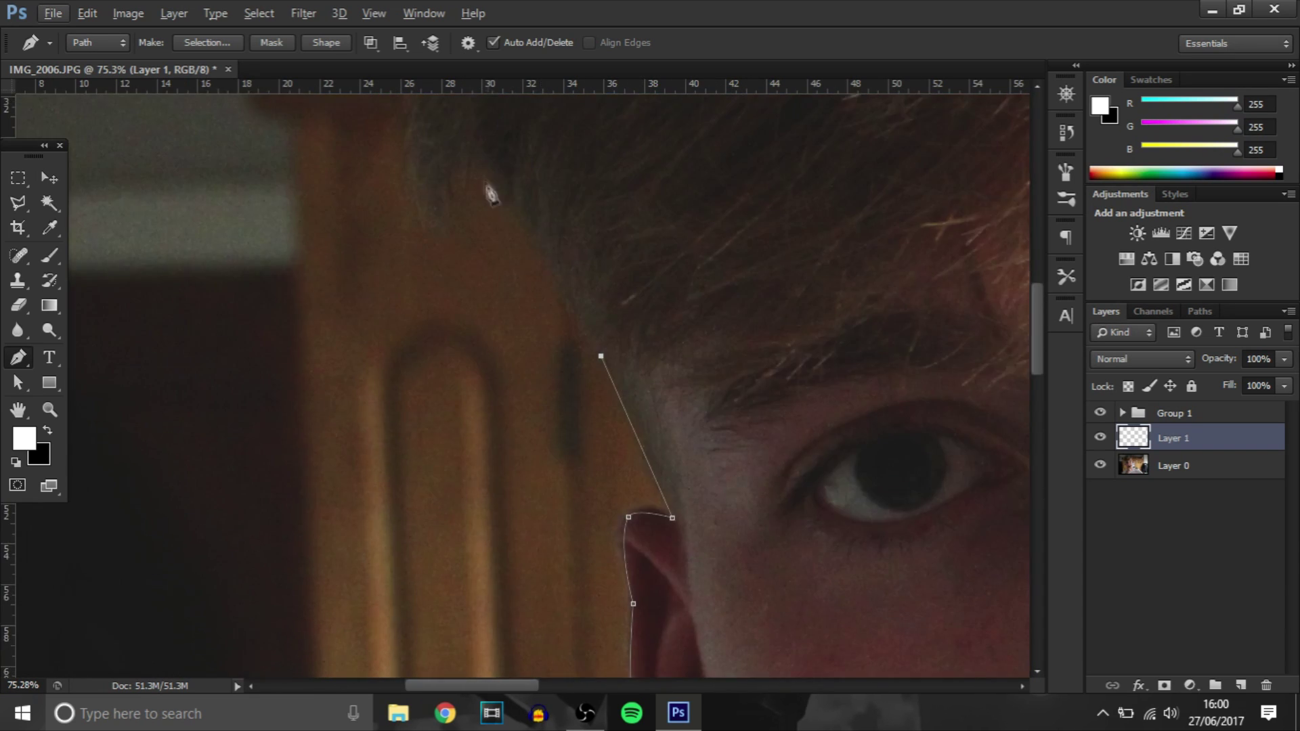
pyautogui.scroll(-5, 598, 248)
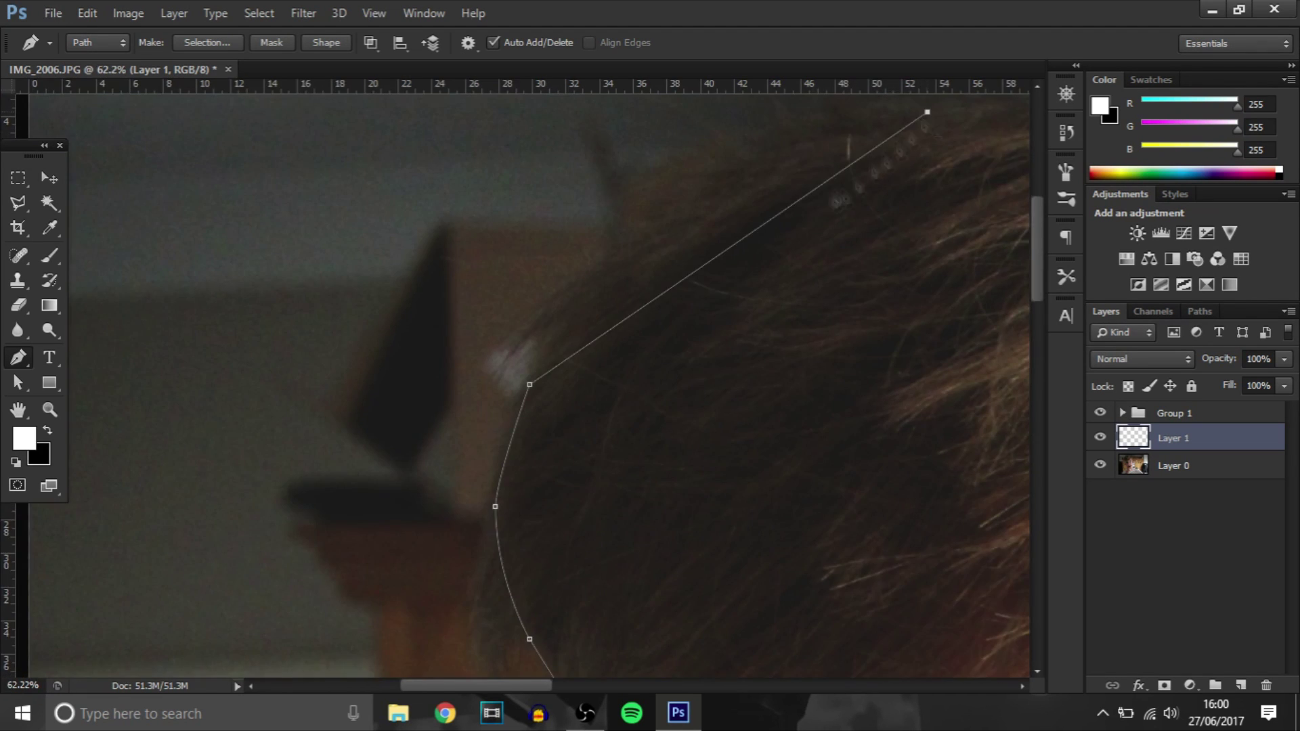
pyautogui.scroll(2, 879, 147)
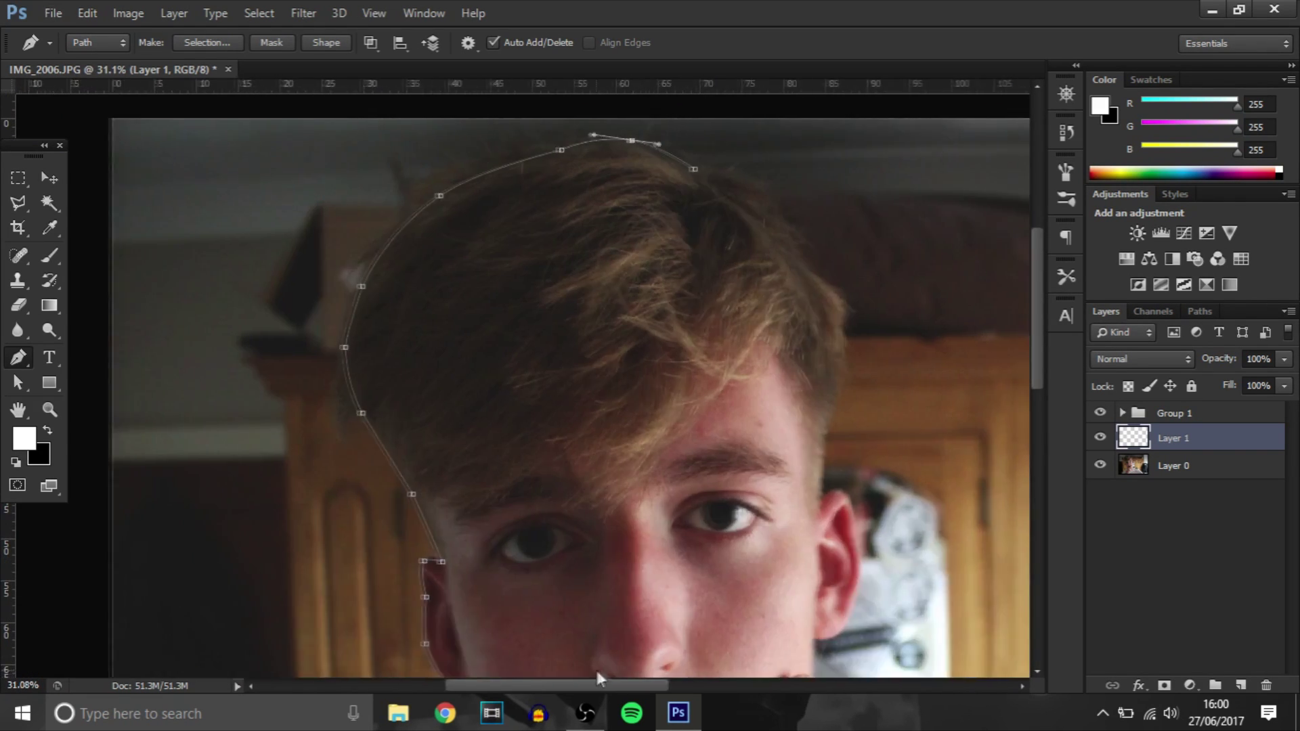
pyautogui.click(748, 168)
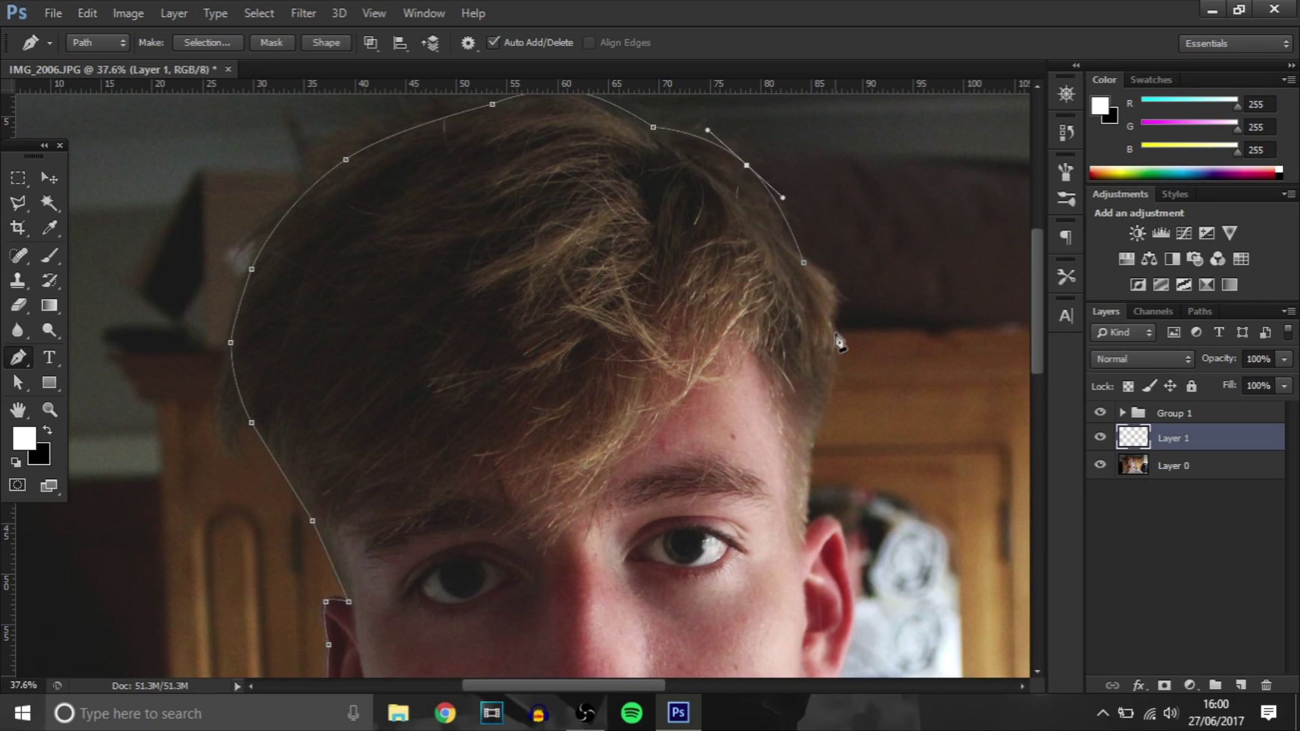
pyautogui.click(832, 289)
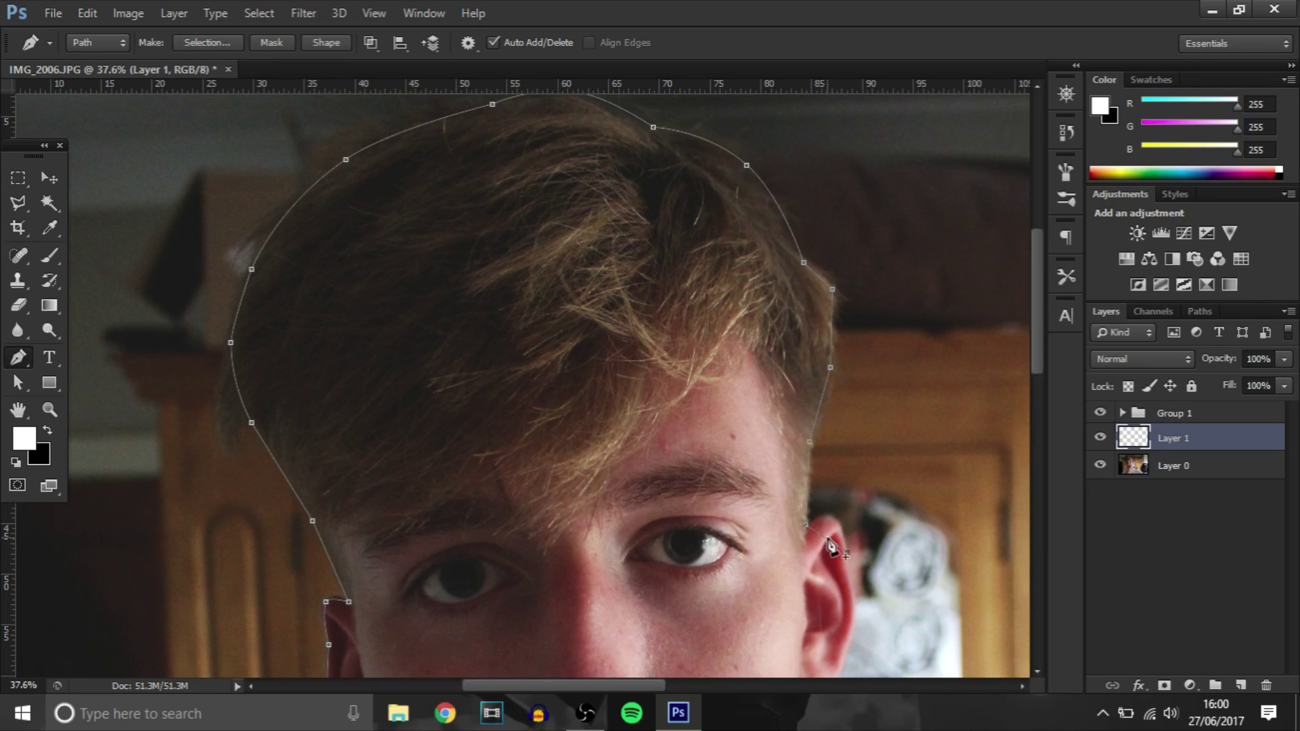
pyautogui.click(847, 552)
pyautogui.scroll(-3, 847, 551)
pyautogui.click(842, 454)
pyautogui.moveTo(847, 424); pyautogui.dragTo(858, 417)
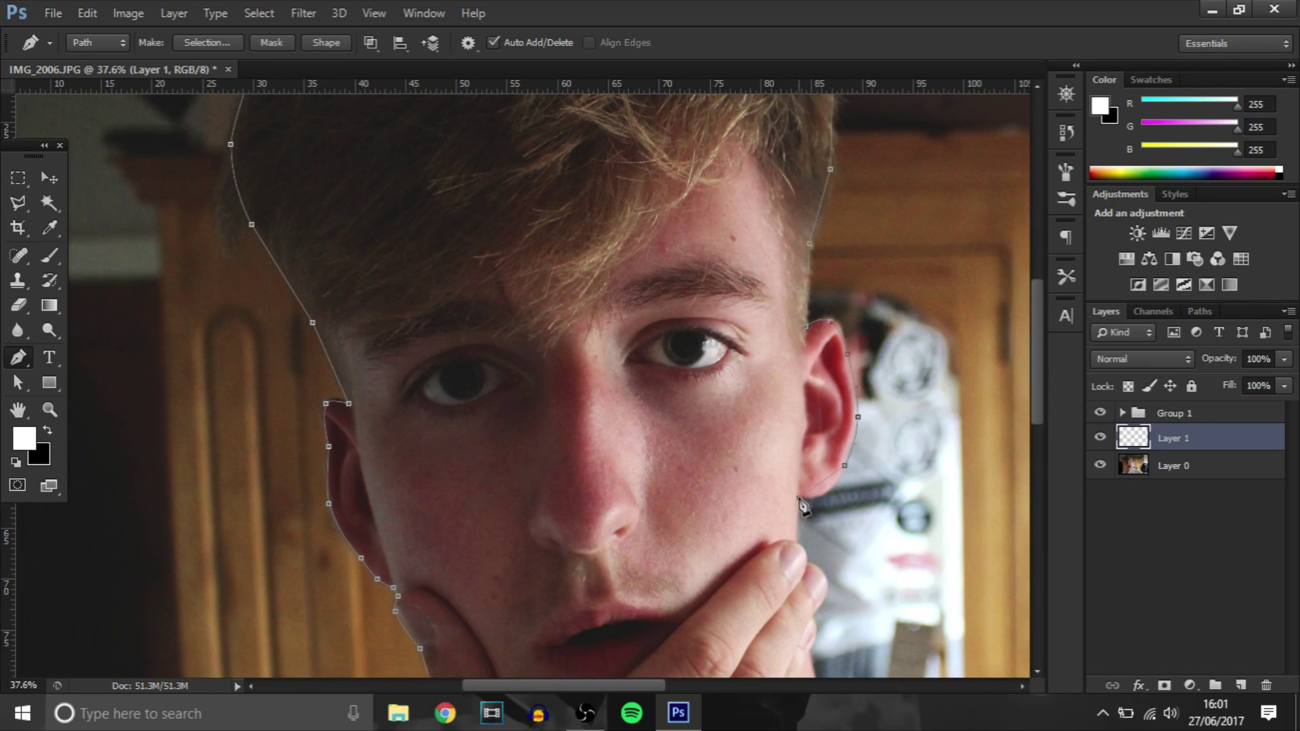
# - Extend the path with anchors along the right shoulder toward the bottom edge
pyautogui.scroll(2, 829, 488)
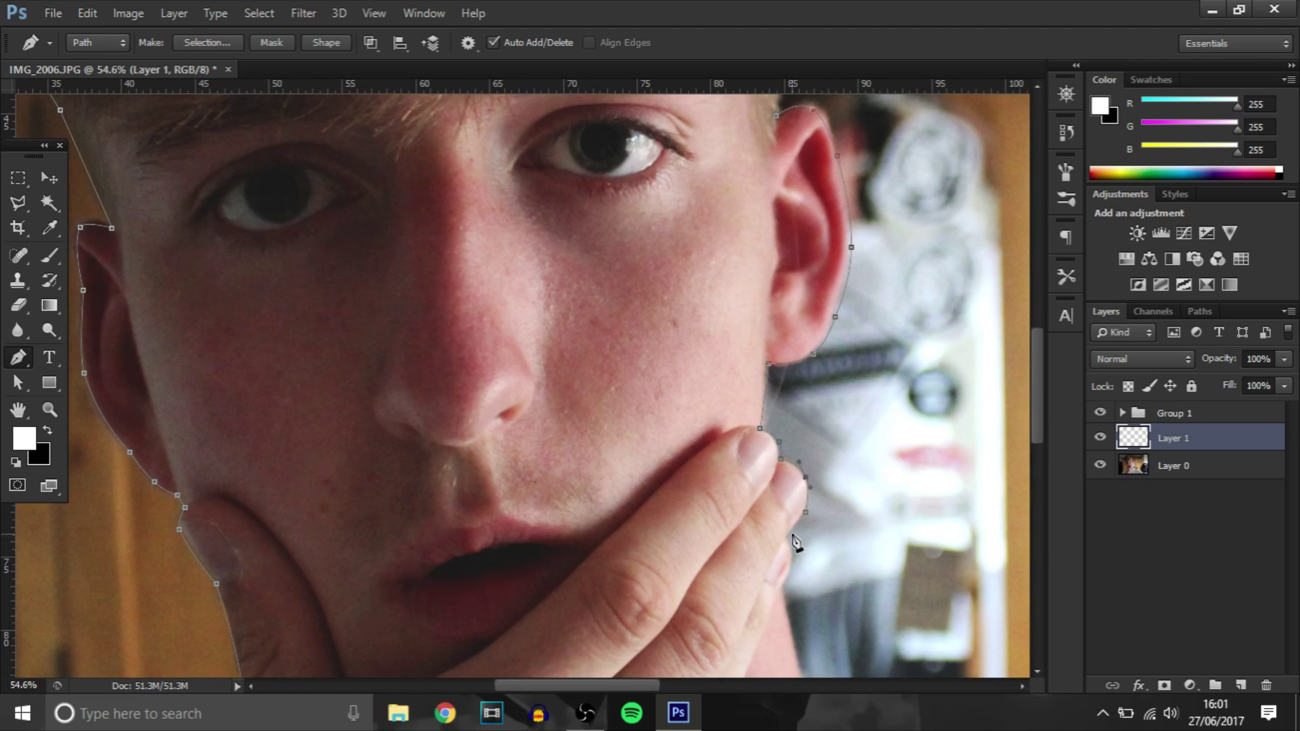
pyautogui.scroll(-3, 792, 560)
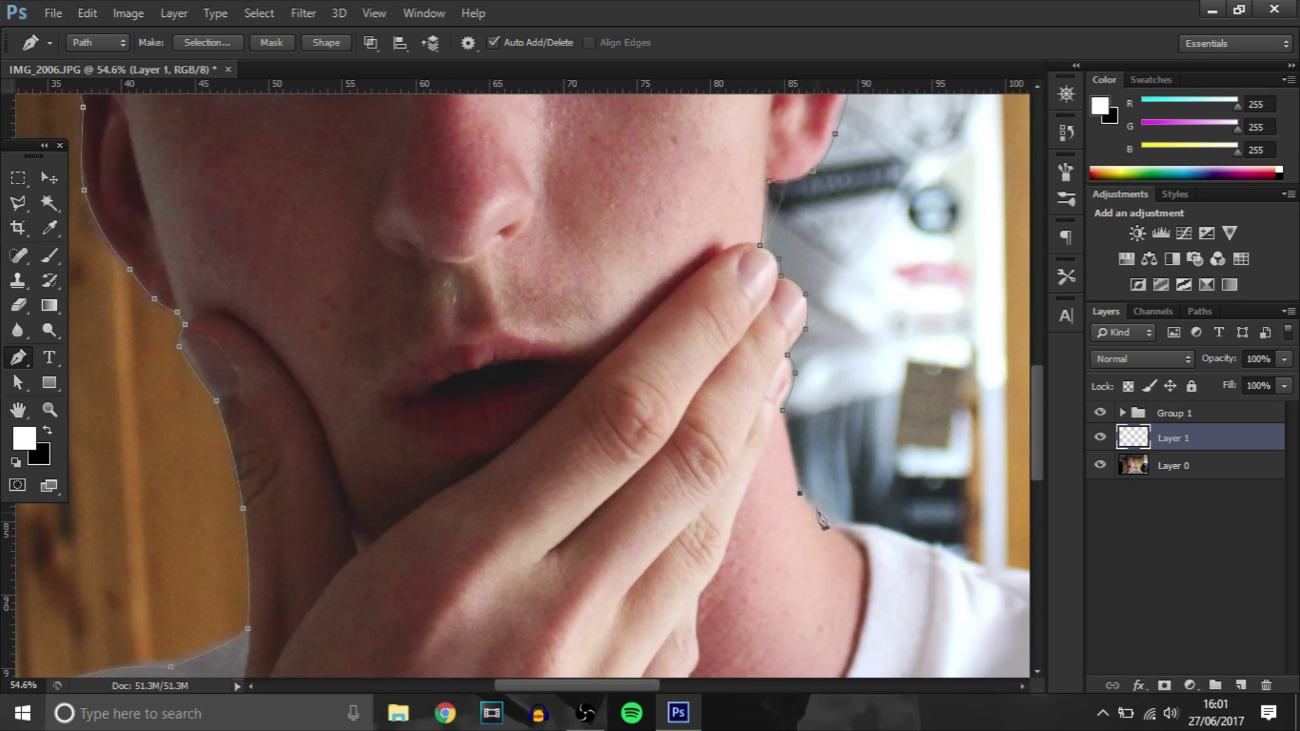
pyautogui.moveTo(643, 687); pyautogui.dragTo(715, 691)
pyautogui.click(555, 476)
pyautogui.click(770, 537)
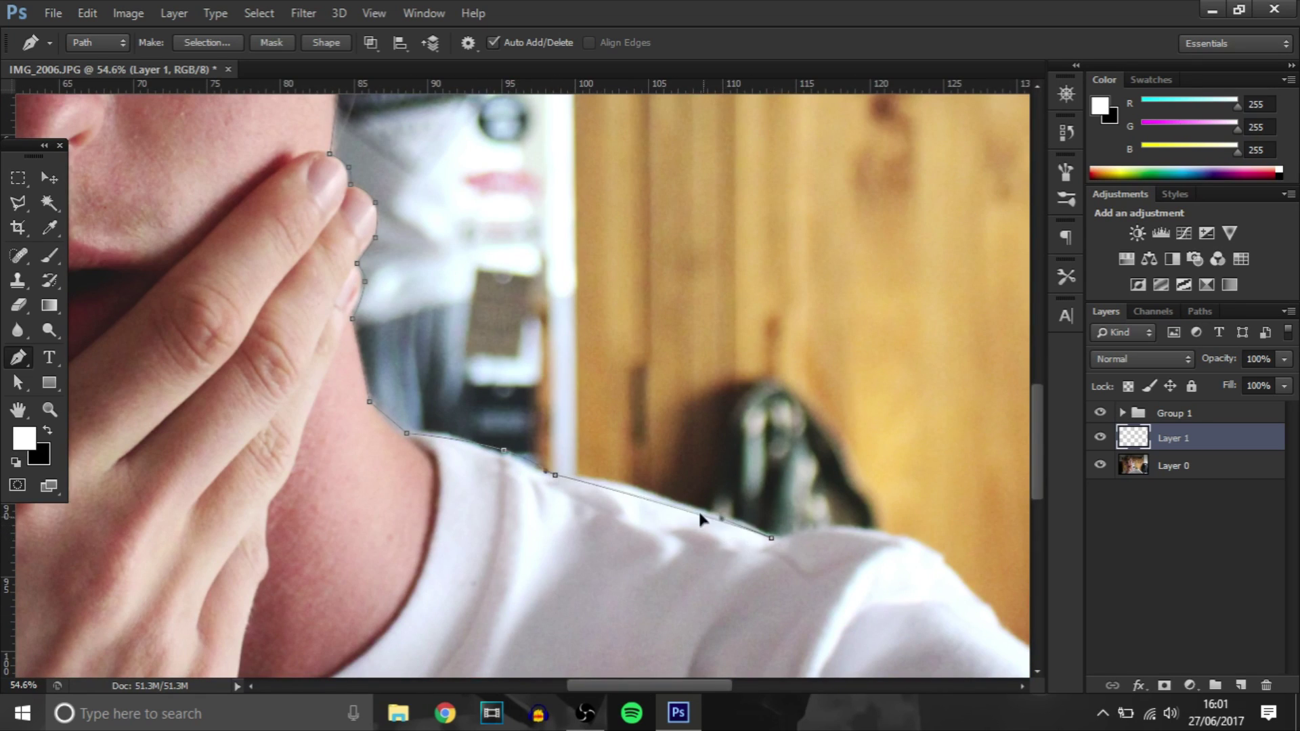
pyautogui.click(959, 575)
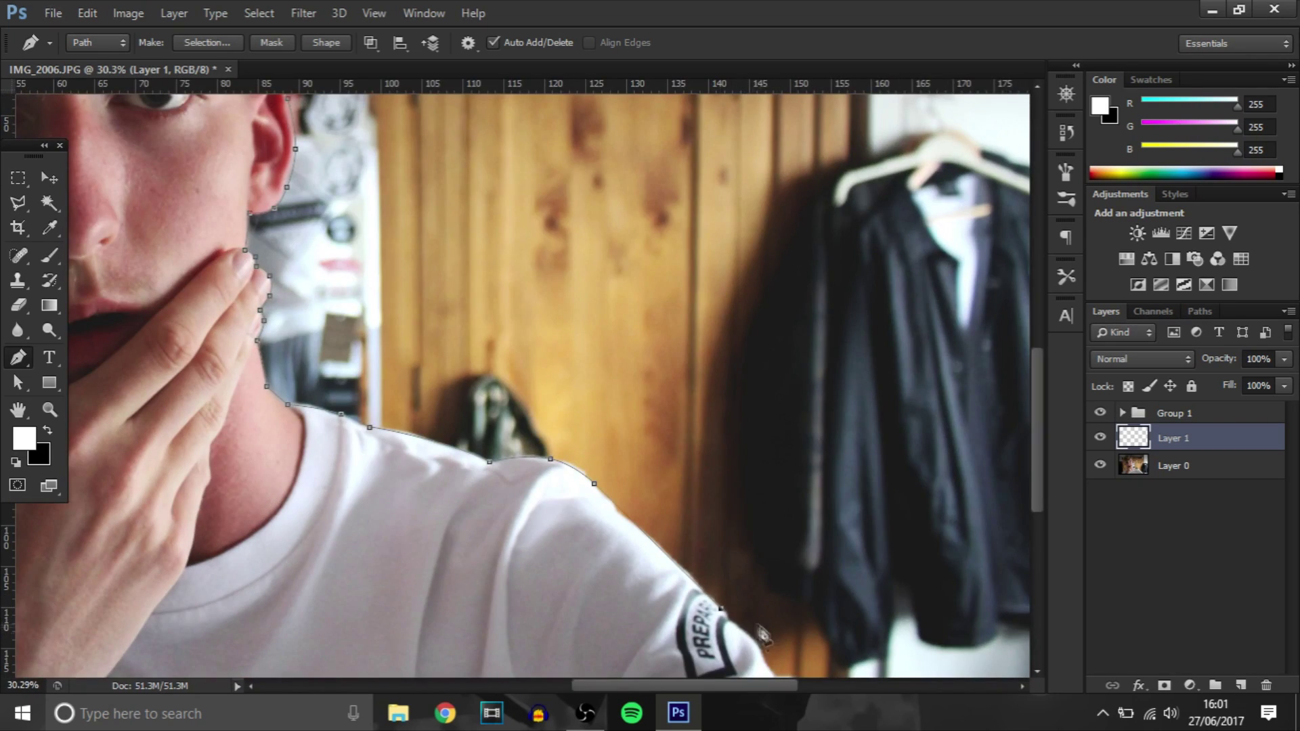
pyautogui.scroll(-2, 777, 549)
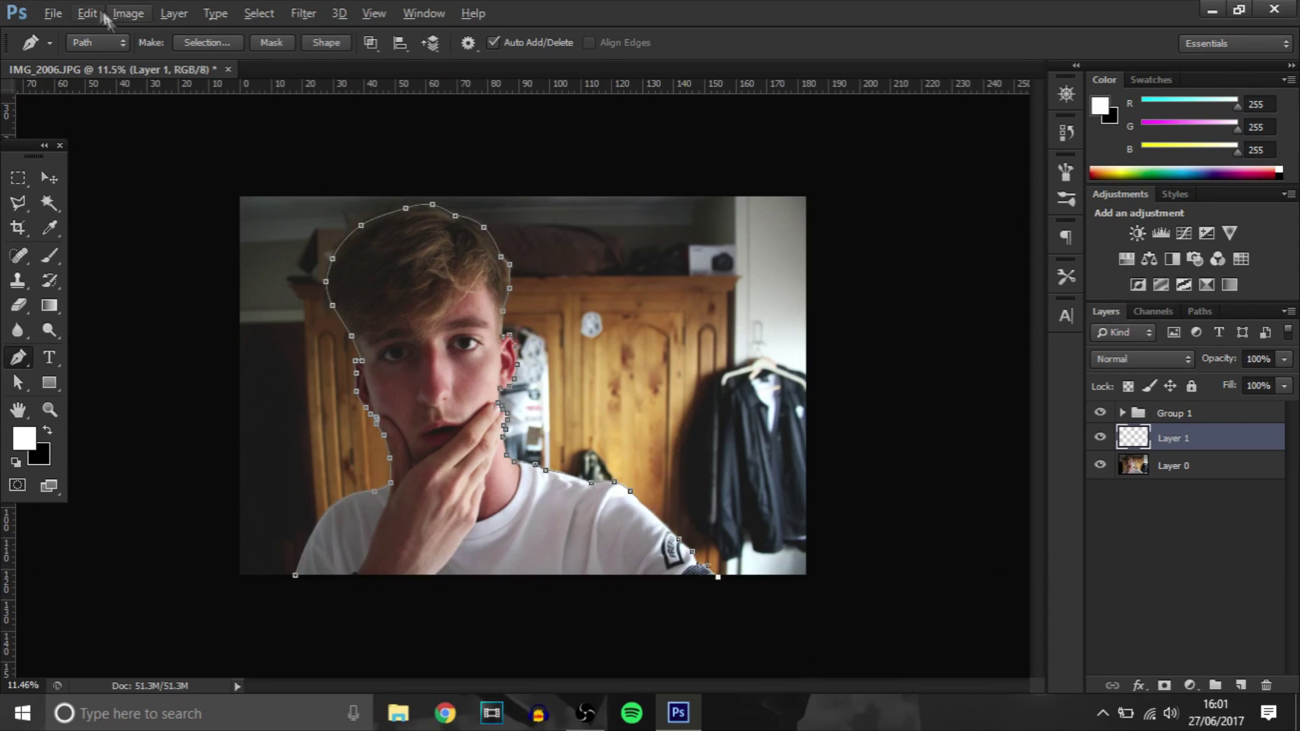
# - Save the document to the Desktop as tutorial thumb.psd in Photoshop format
pyautogui.click(53, 13)
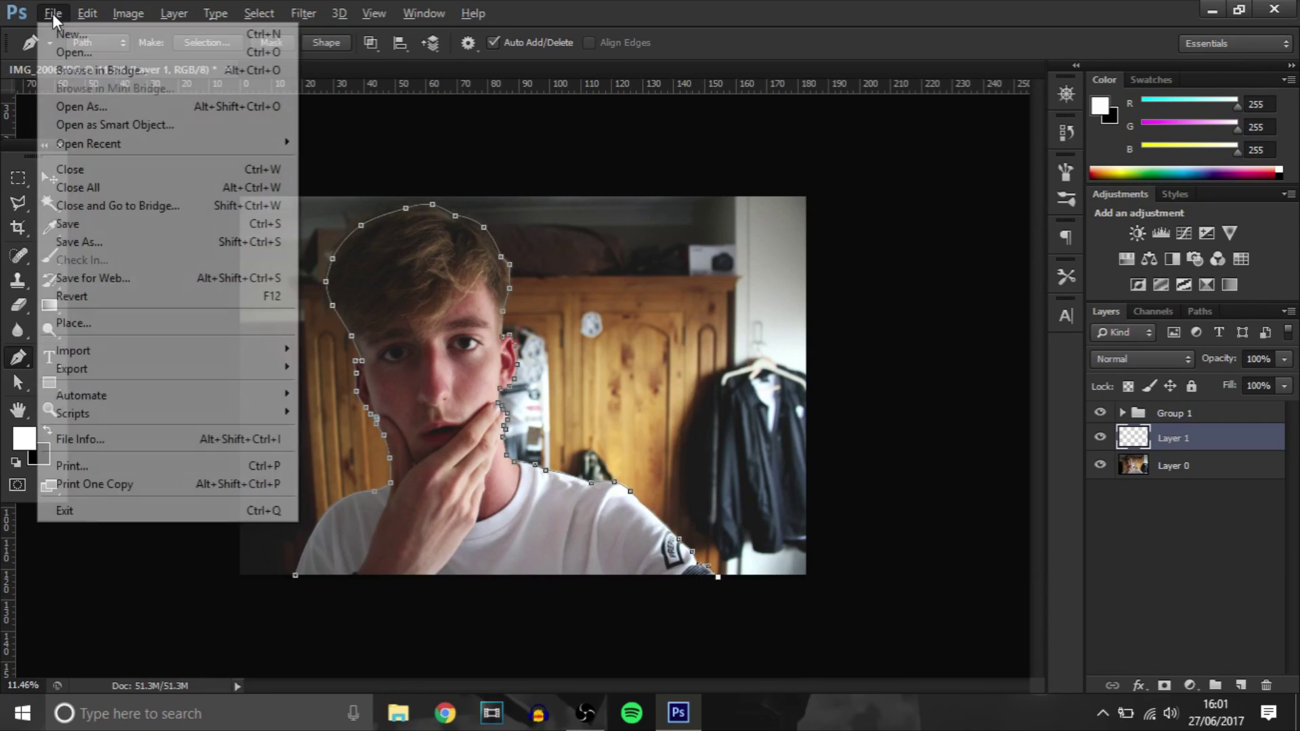
pyautogui.click(95, 242)
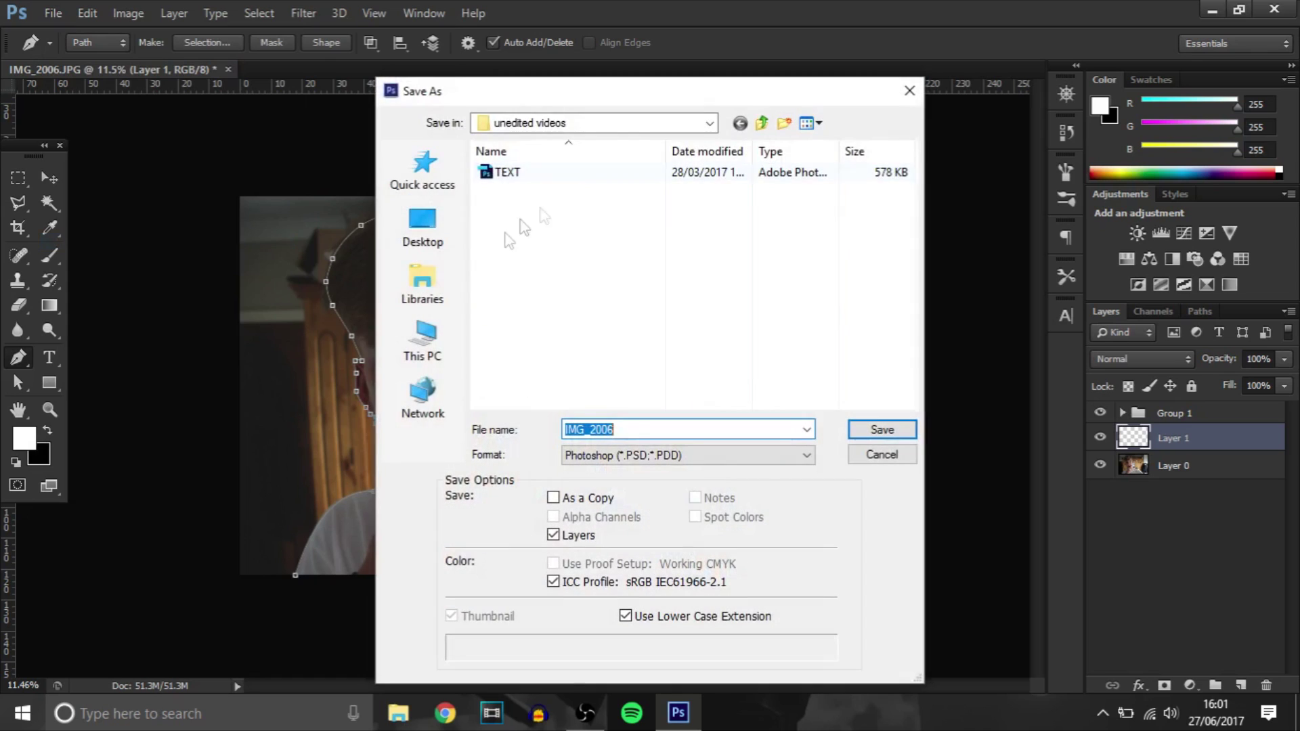
pyautogui.click(423, 227)
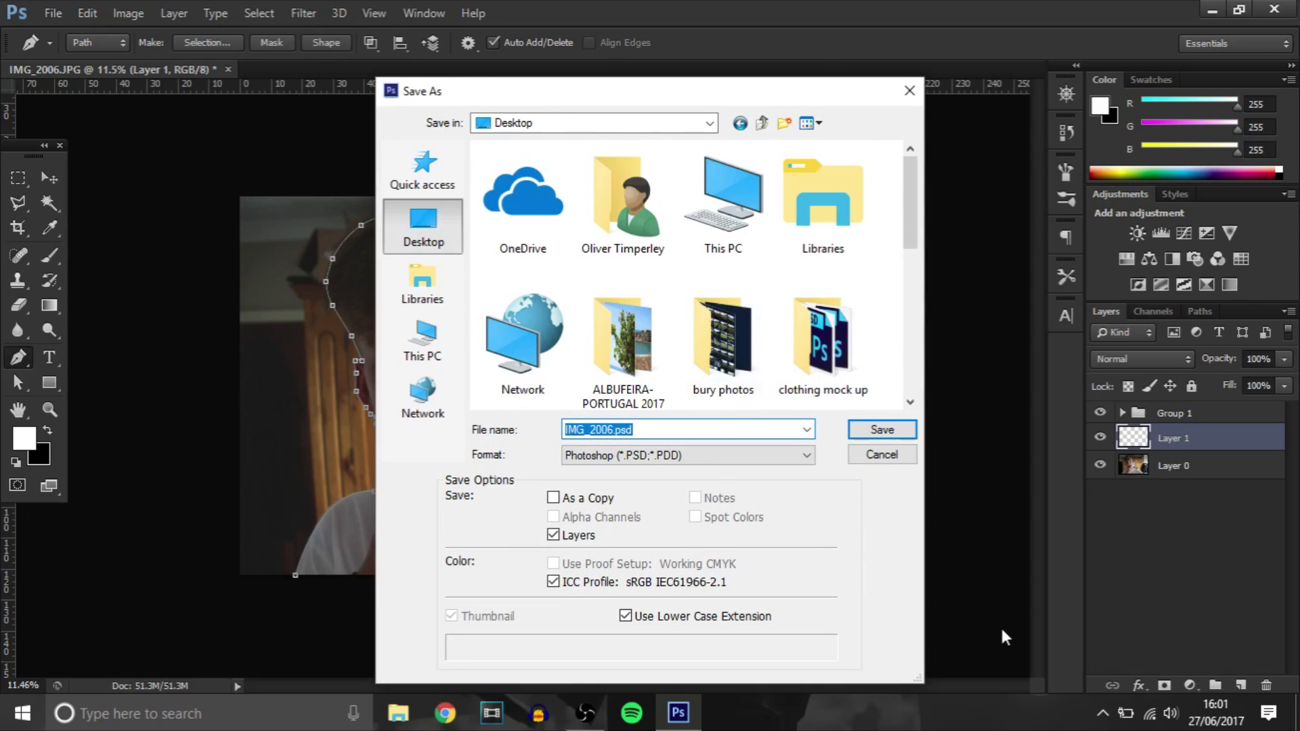
pyautogui.write('tutorial thumb')
pyautogui.press('Return')
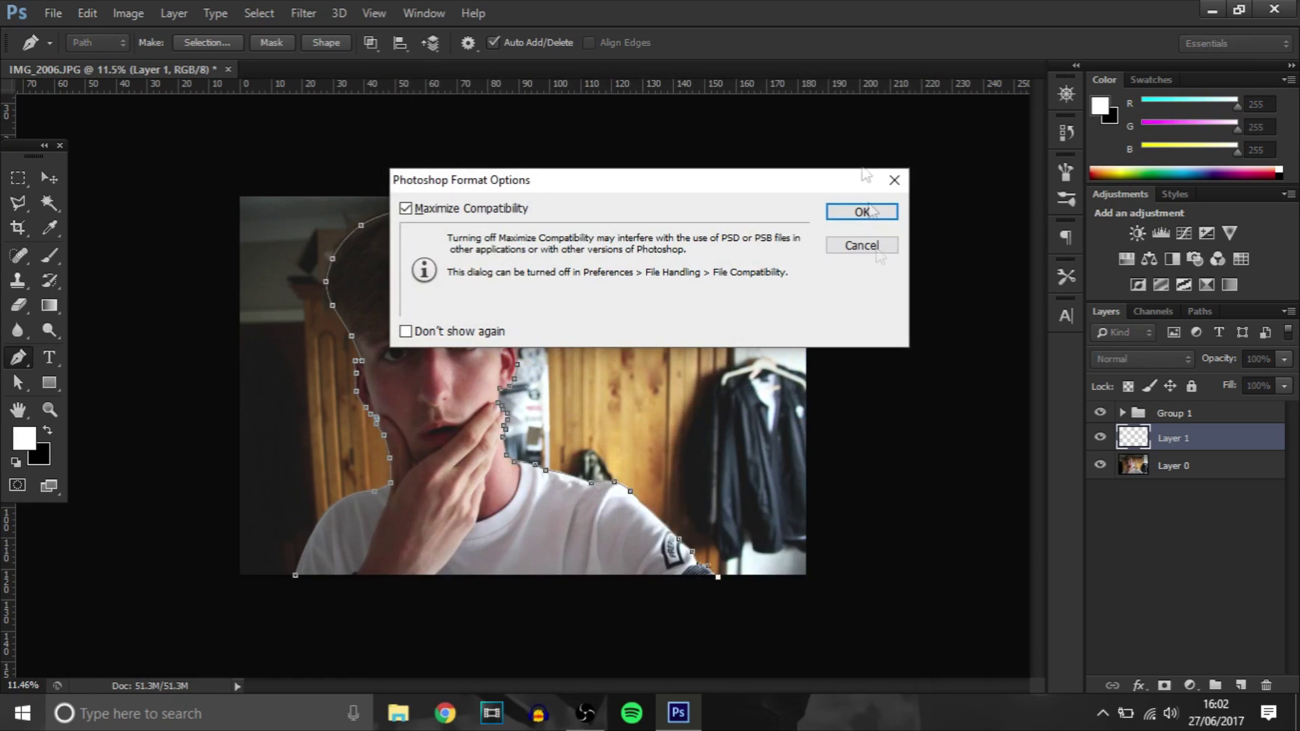
pyautogui.click(862, 211)
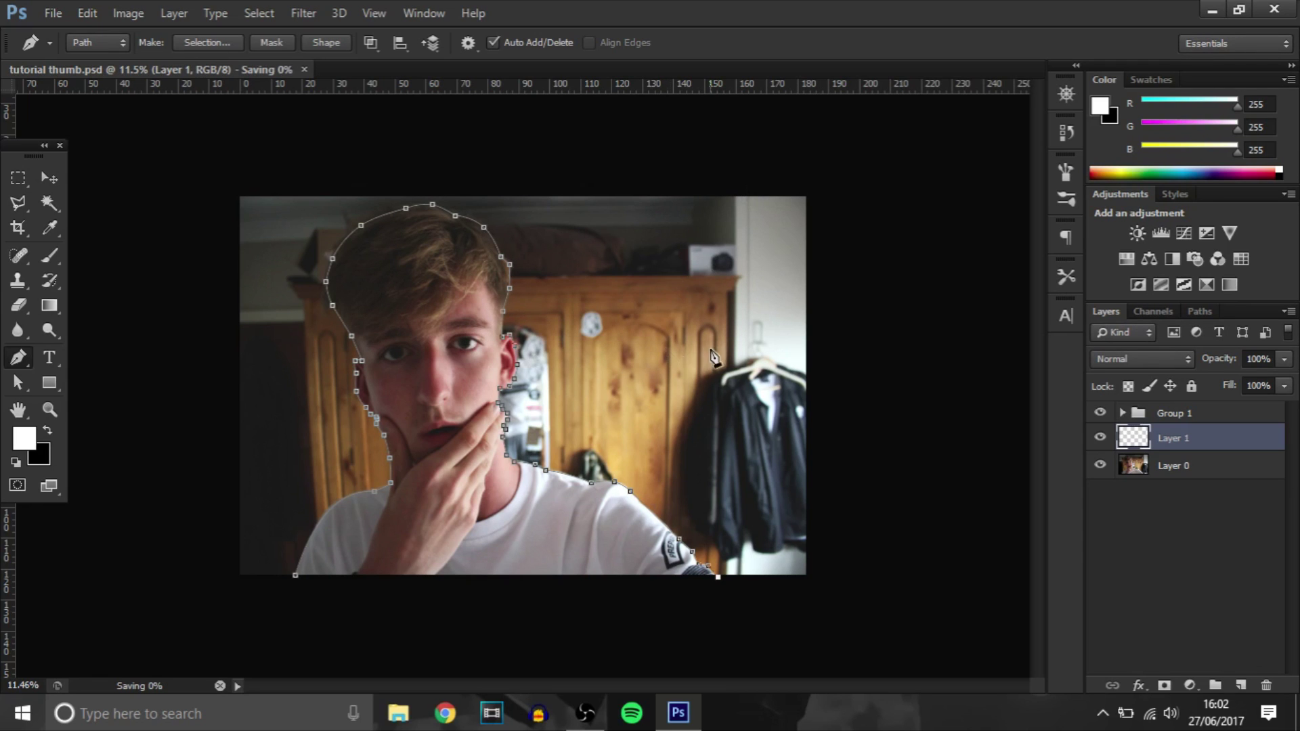
# - Stroke the outline path with the white brush onto Layer 1 and hide the path
pyautogui.rightClick(567, 395)
pyautogui.click(689, 397)
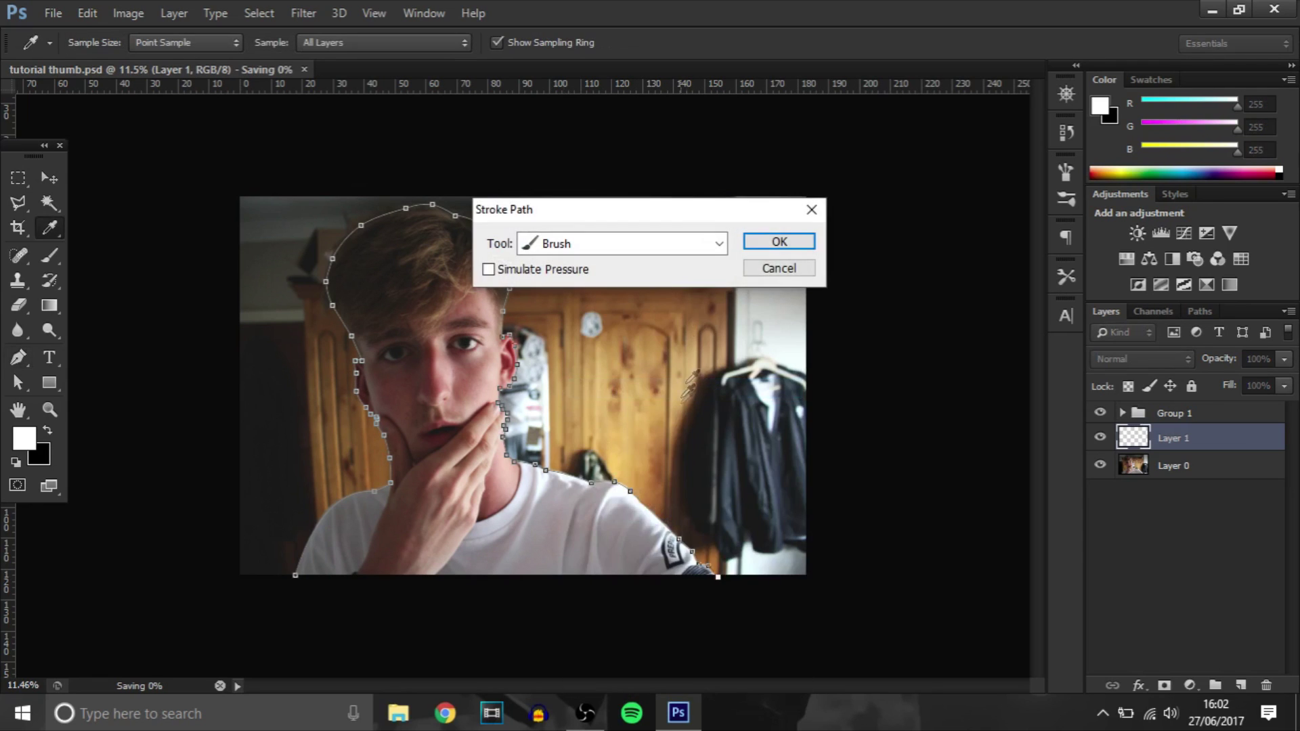
pyautogui.click(783, 242)
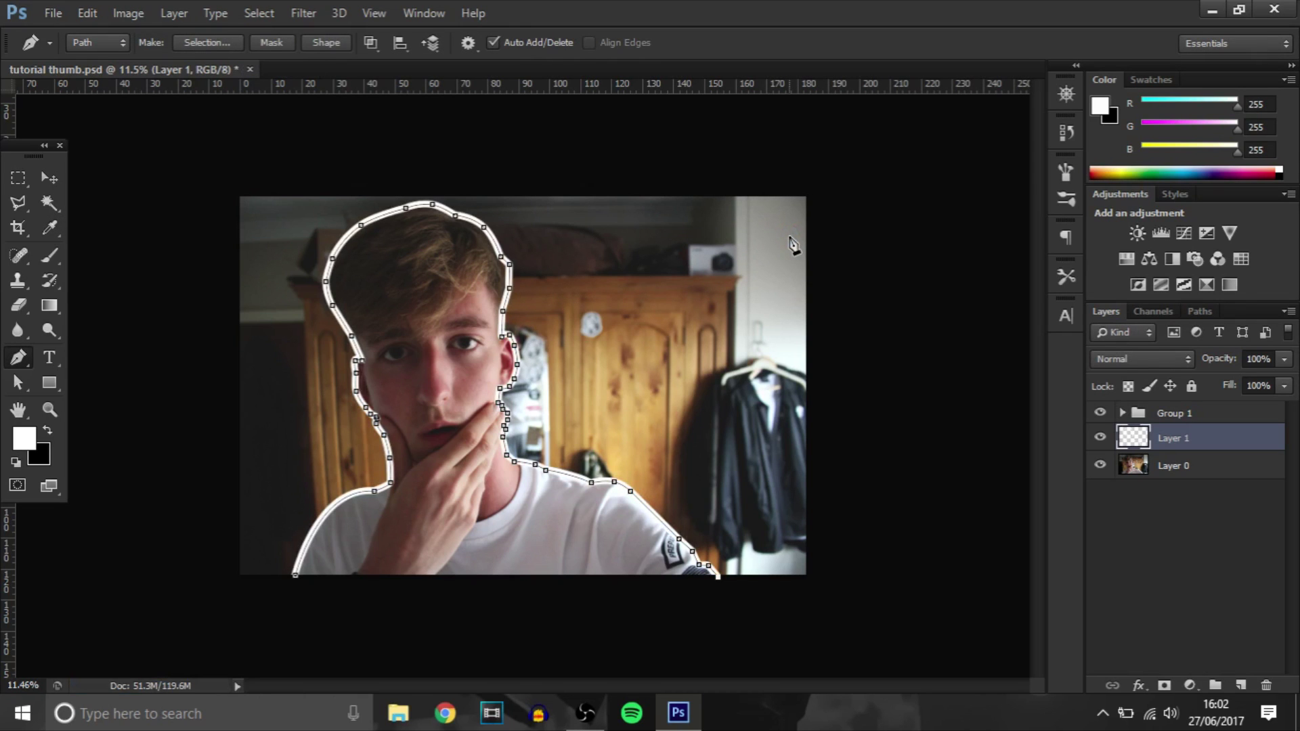
pyautogui.press('Return')
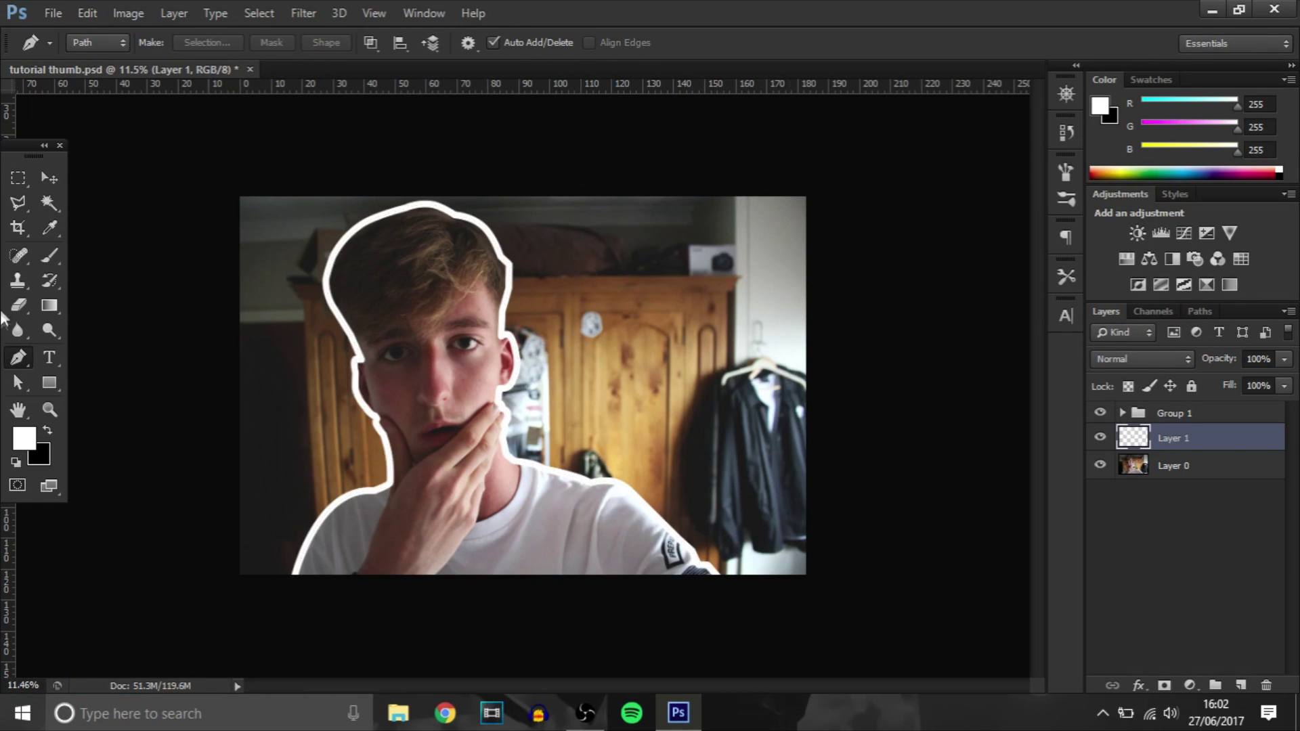
pyautogui.press('v')
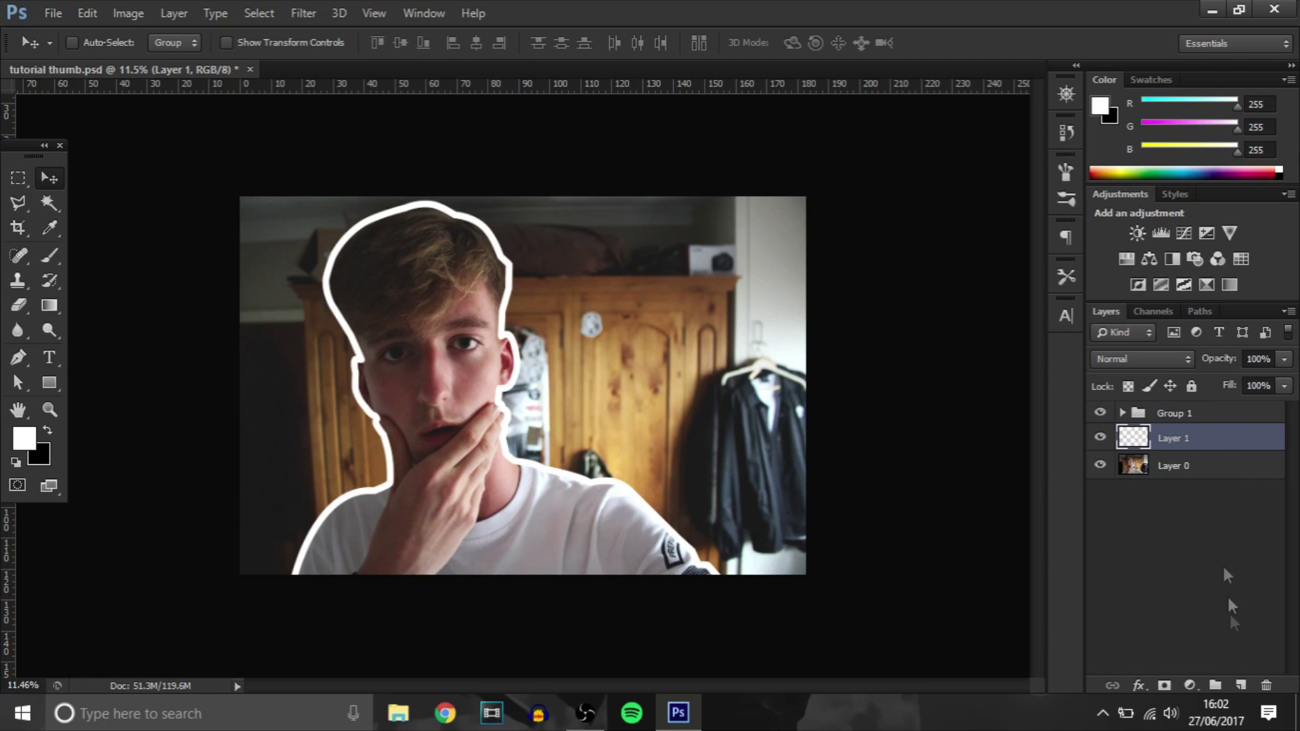
# - Add Layer 2 and enlarge the soft brush to about 4215 px
pyautogui.click(1242, 685)
pyautogui.click(50, 256)
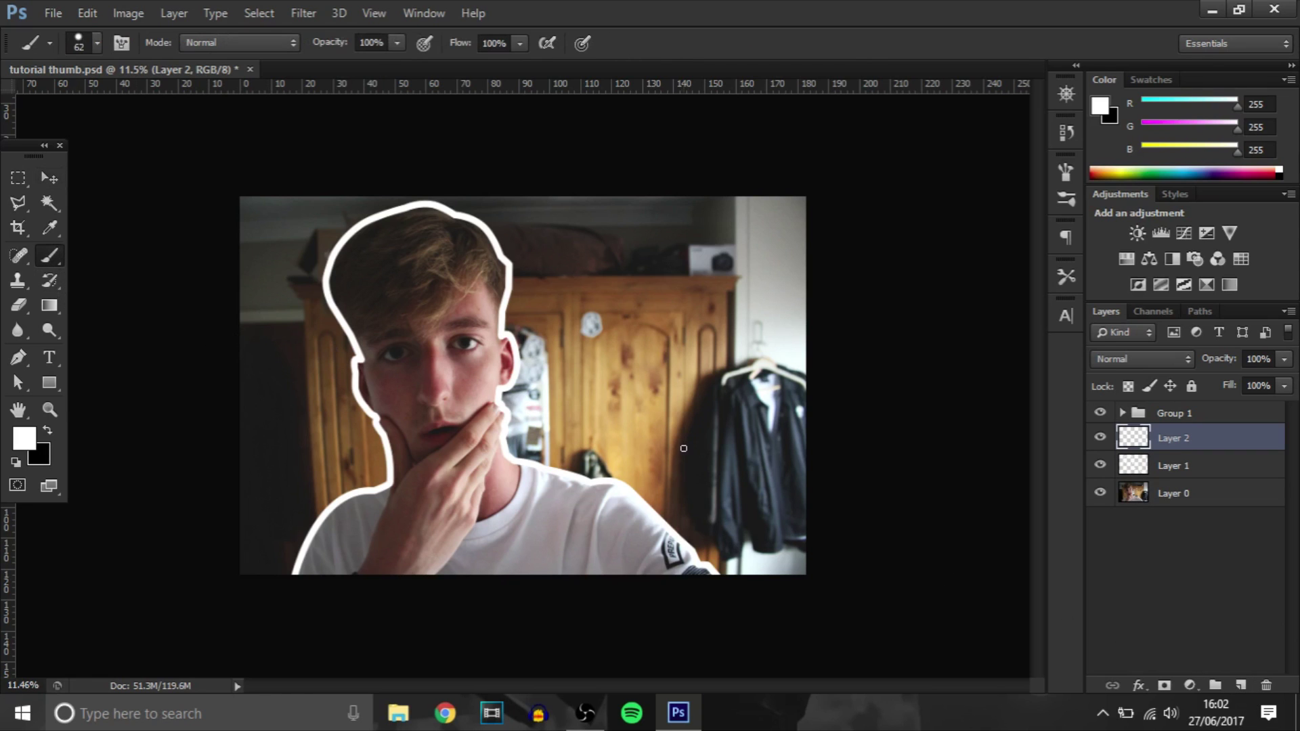
pyautogui.moveTo(550, 421); pyautogui.dragTo(539, 336)
pyautogui.click(78, 43)
pyautogui.moveTo(515, 285); pyautogui.dragTo(557, 268)
pyautogui.scroll(-1, 556, 269)
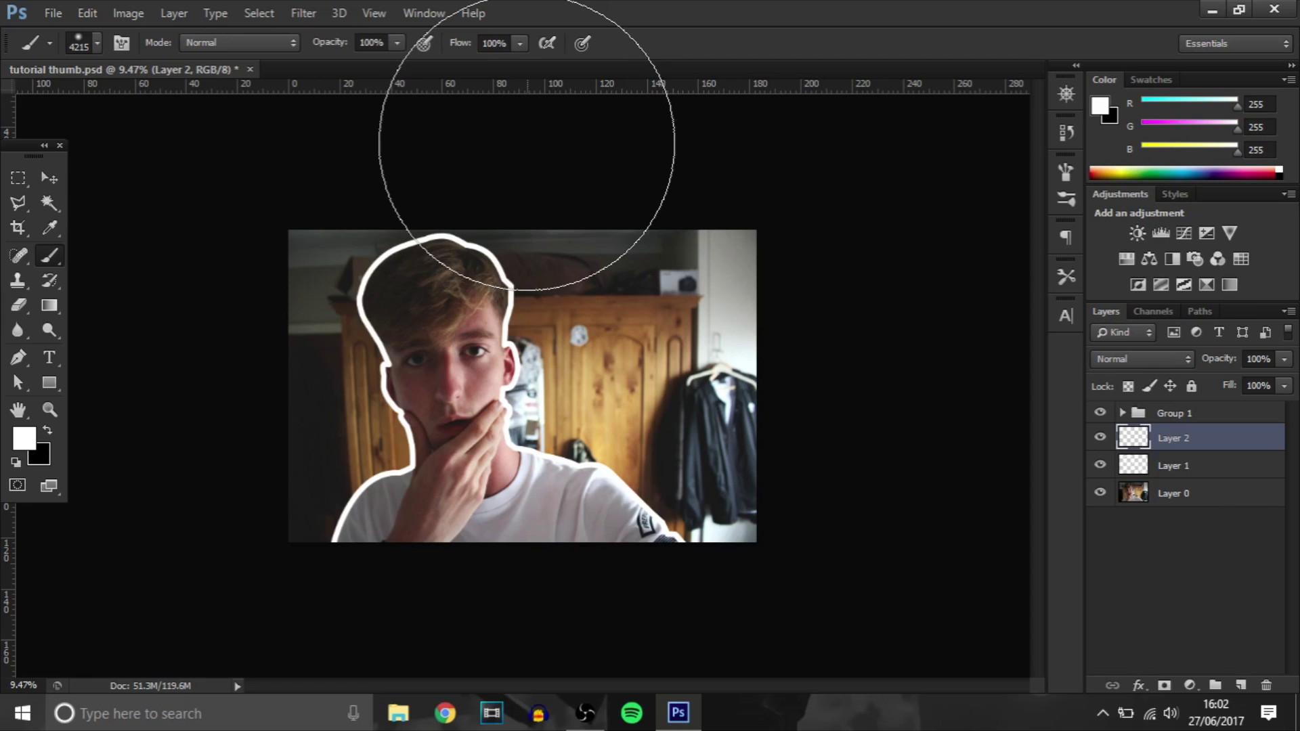
# - Paint a soft white glow across the photo's top and fade the layer to 45% opacity
pyautogui.click(527, 142)
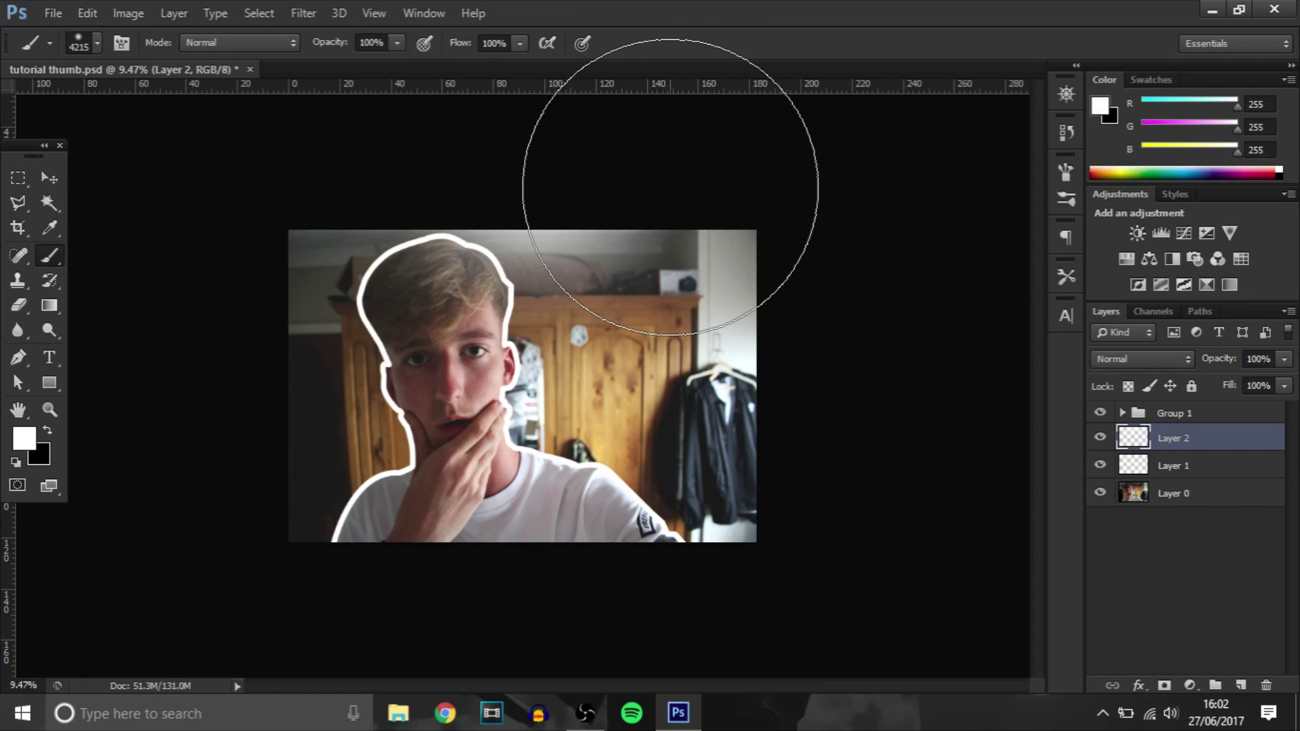
pyautogui.hotkey('ctrl', 'z')
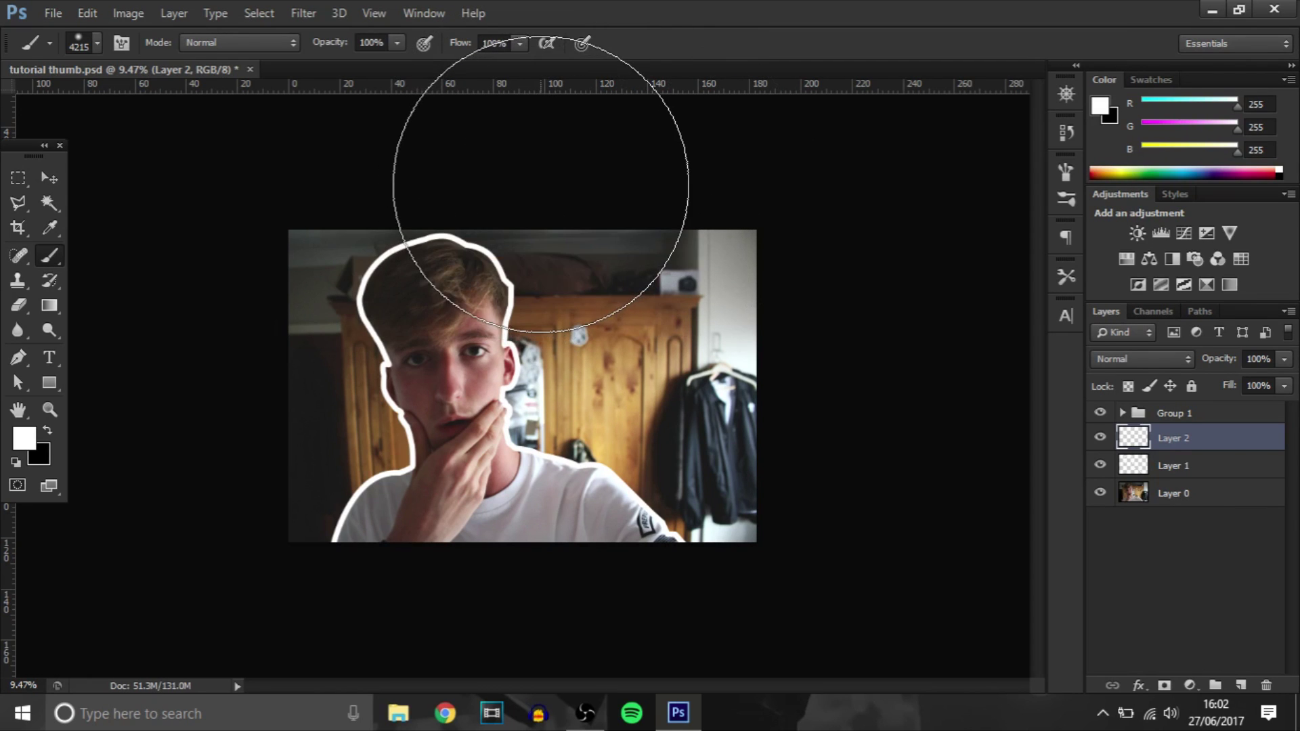
pyautogui.click(541, 185)
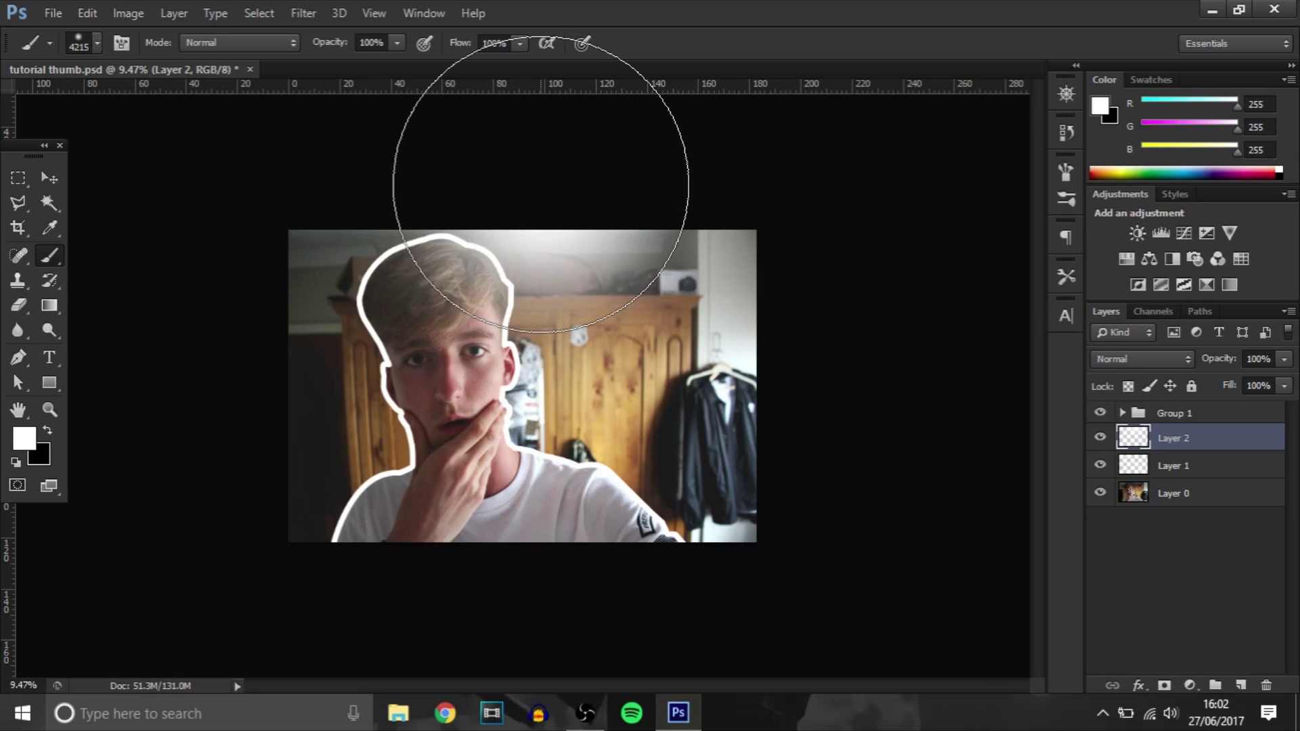
pyautogui.click(1284, 385)
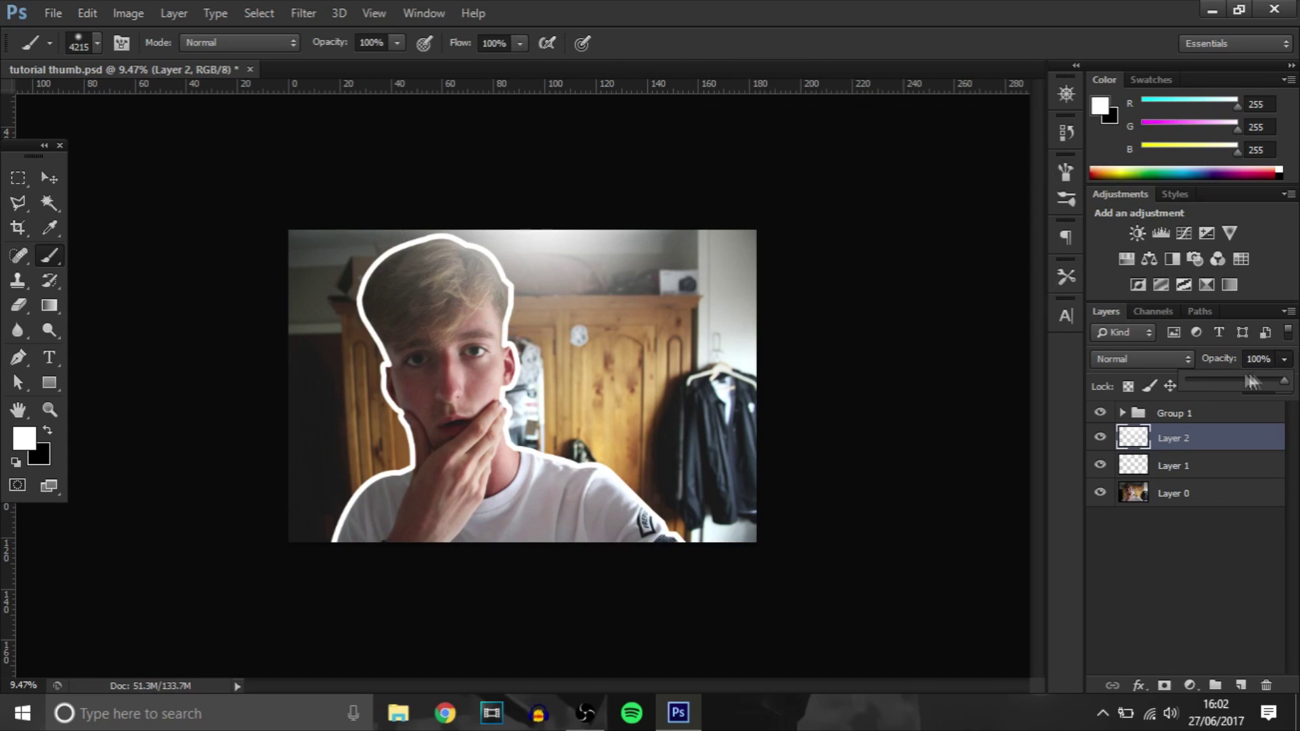
pyautogui.moveTo(1205, 382); pyautogui.dragTo(1221, 380)
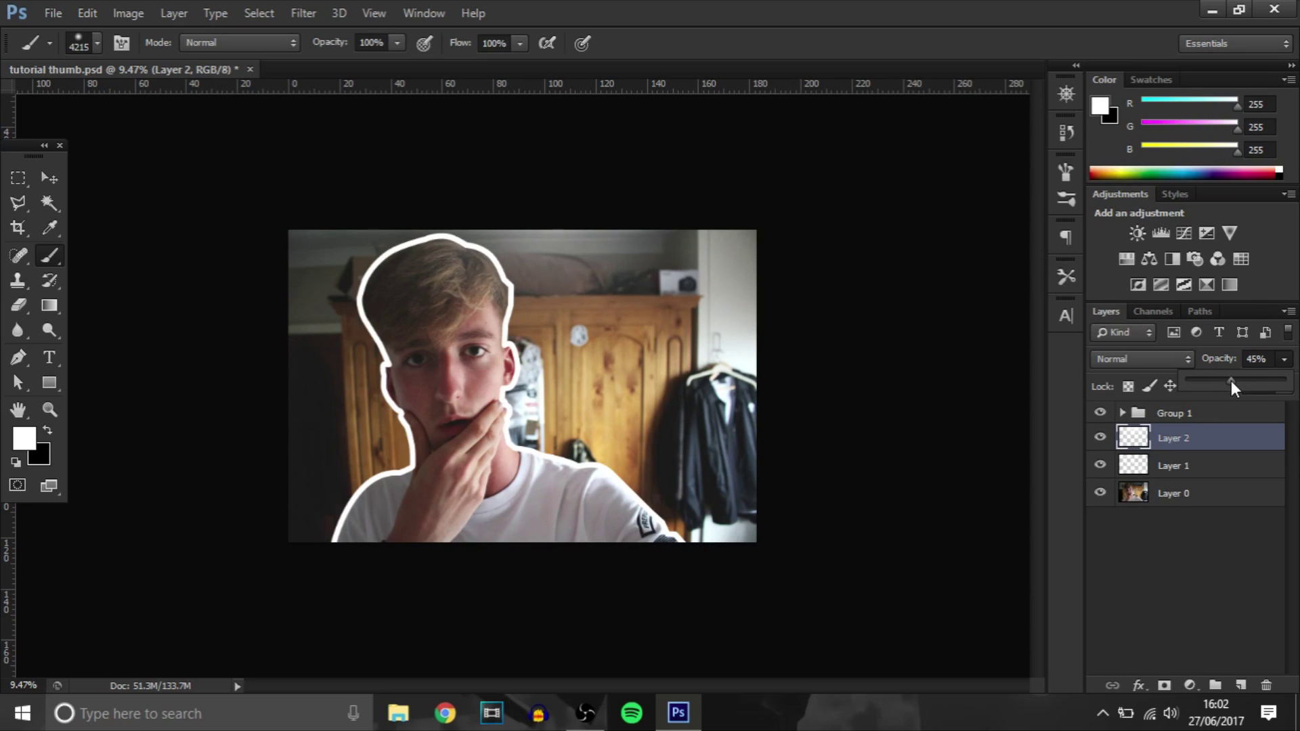
# - On a new layer, paint black down both sides of the photo with a 2547 px soft brush
pyautogui.click(1240, 686)
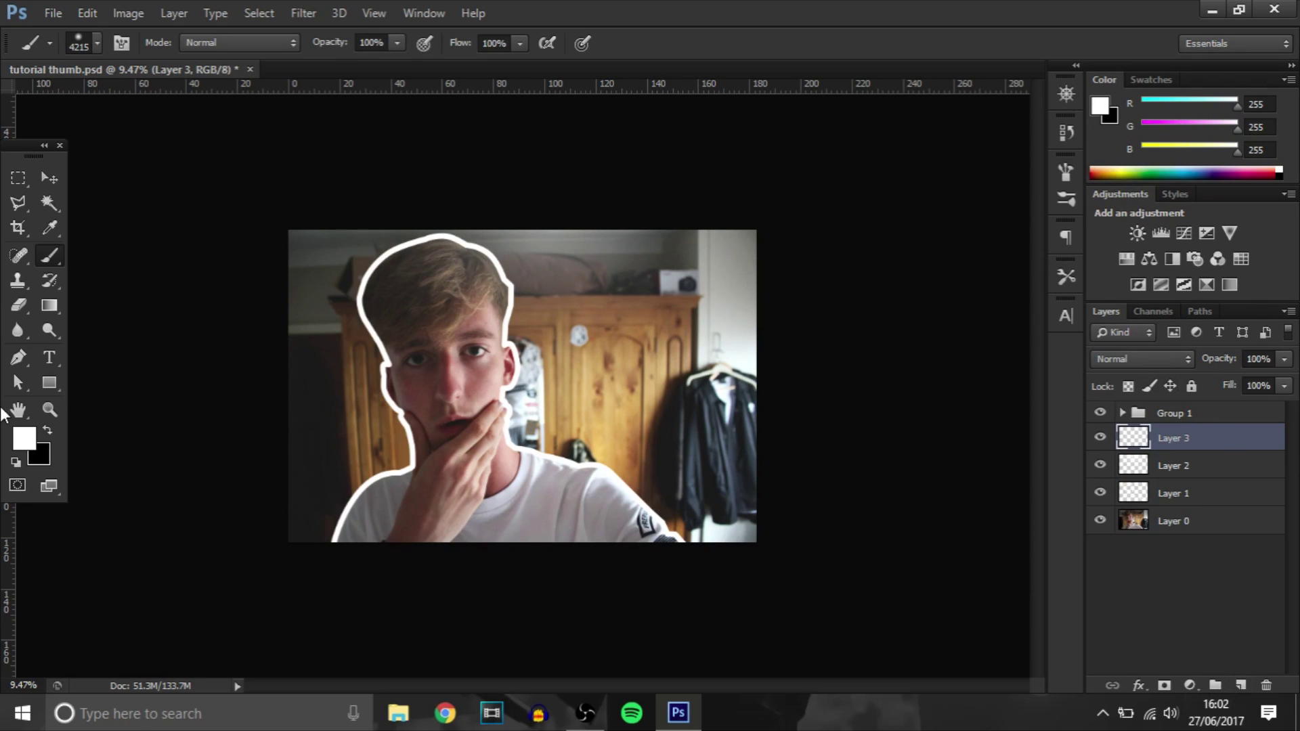
pyautogui.press('x')
pyautogui.moveTo(450, 441)
pyautogui.mouseDown()
pyautogui.moveTo(474, 535)
pyautogui.moveTo(447, 413)
pyautogui.mouseUp()
pyautogui.moveTo(745, 200)
pyautogui.mouseDown()
pyautogui.moveTo(786, 404)
pyautogui.moveTo(698, 629)
pyautogui.mouseUp()
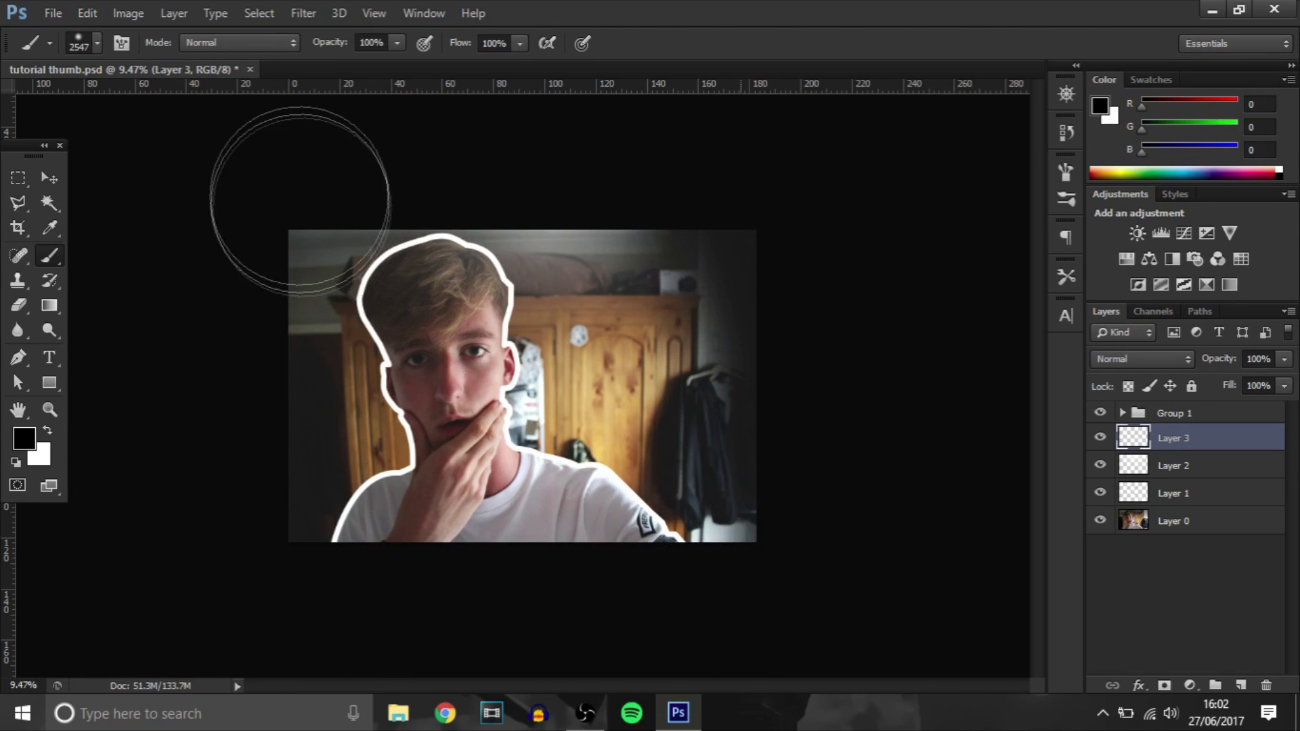
pyautogui.moveTo(275, 203)
pyautogui.mouseDown()
pyautogui.moveTo(255, 355)
pyautogui.moveTo(261, 595)
pyautogui.mouseUp()
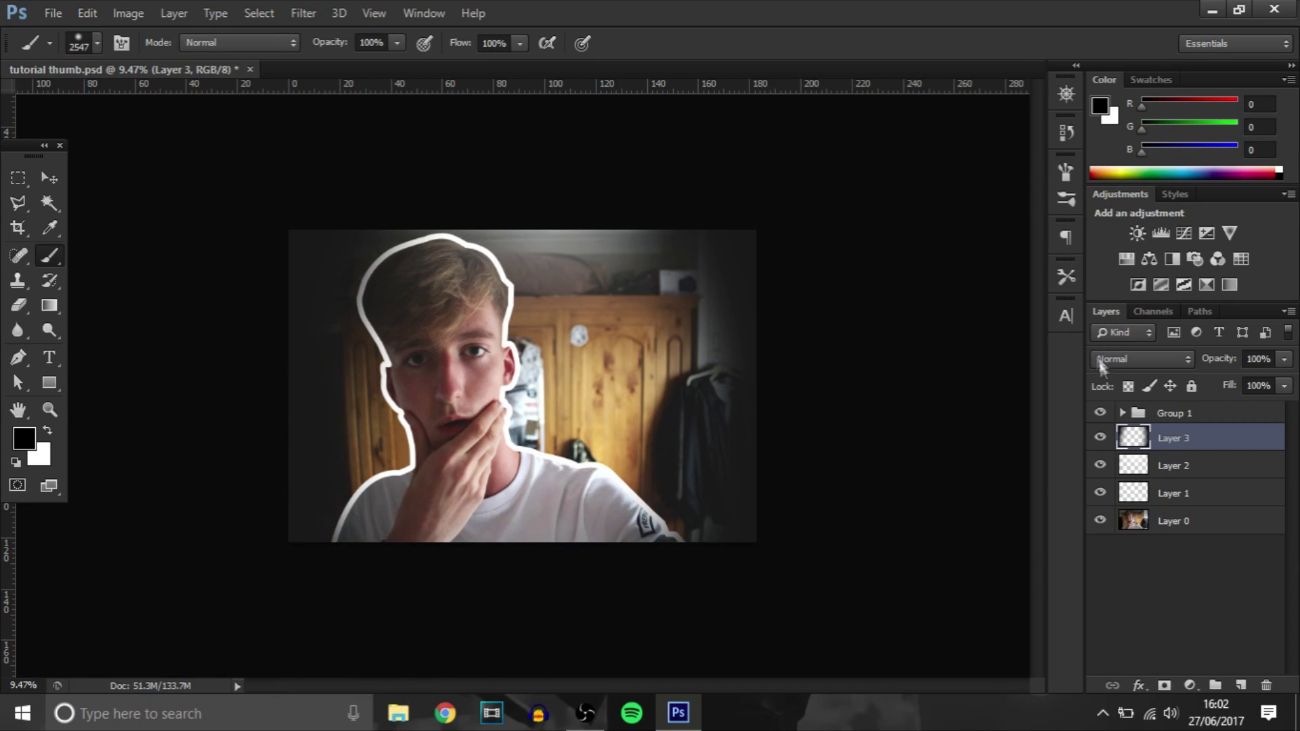
# - Lower the darkening layer's opacity to 21% and toggle Layer 1 to compare
pyautogui.click(1284, 359)
pyautogui.moveTo(1194, 385); pyautogui.dragTo(1208, 387)
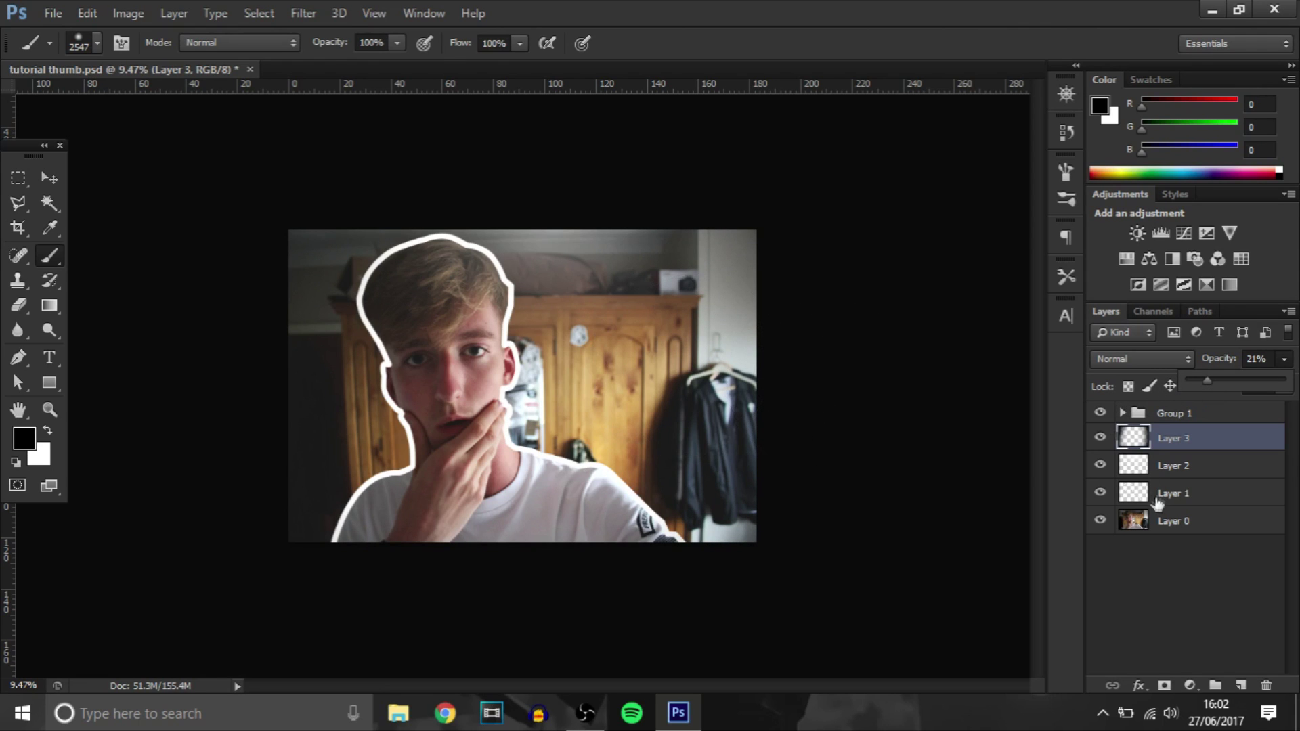
pyautogui.click(1102, 490)
pyautogui.click(1101, 495)
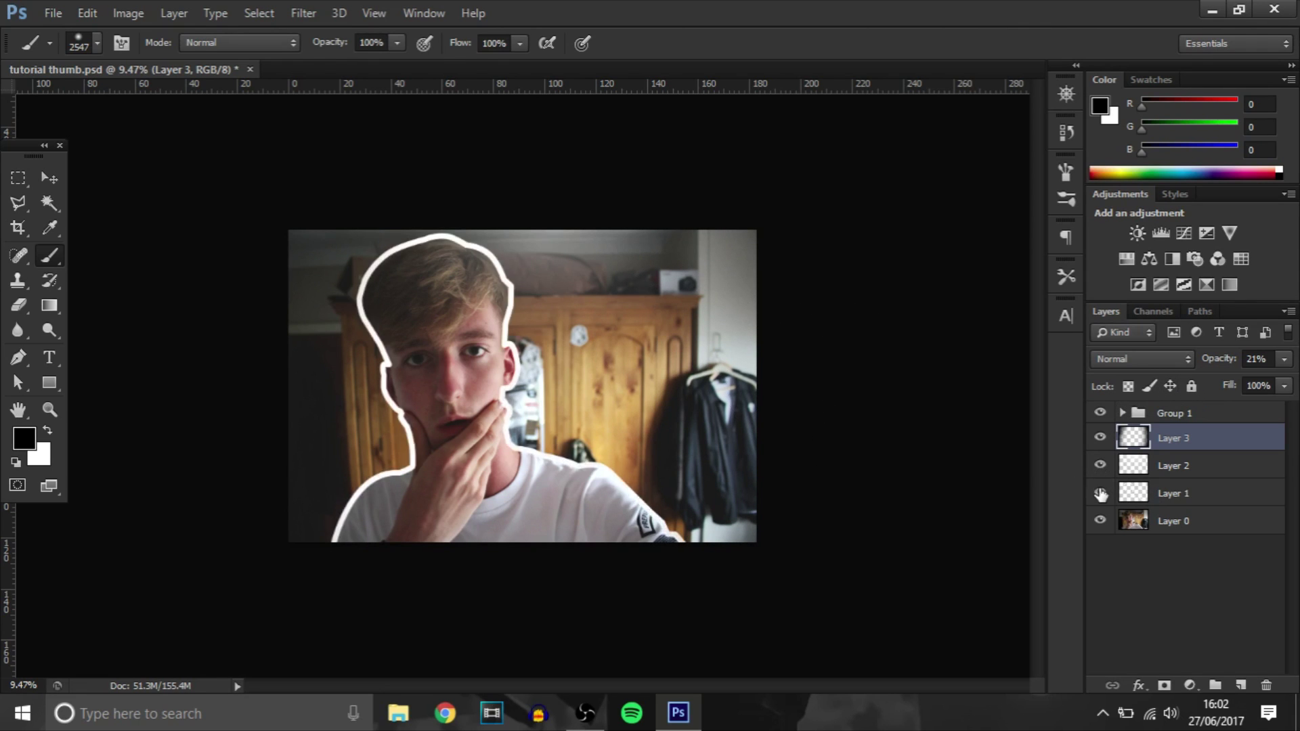
pyautogui.click(1101, 494)
pyautogui.click(1101, 495)
# - Add empty Layer 4 above Layer 0 and set the foreground colour to cyan #04b3e6
pyautogui.click(1166, 529)
pyautogui.click(1241, 686)
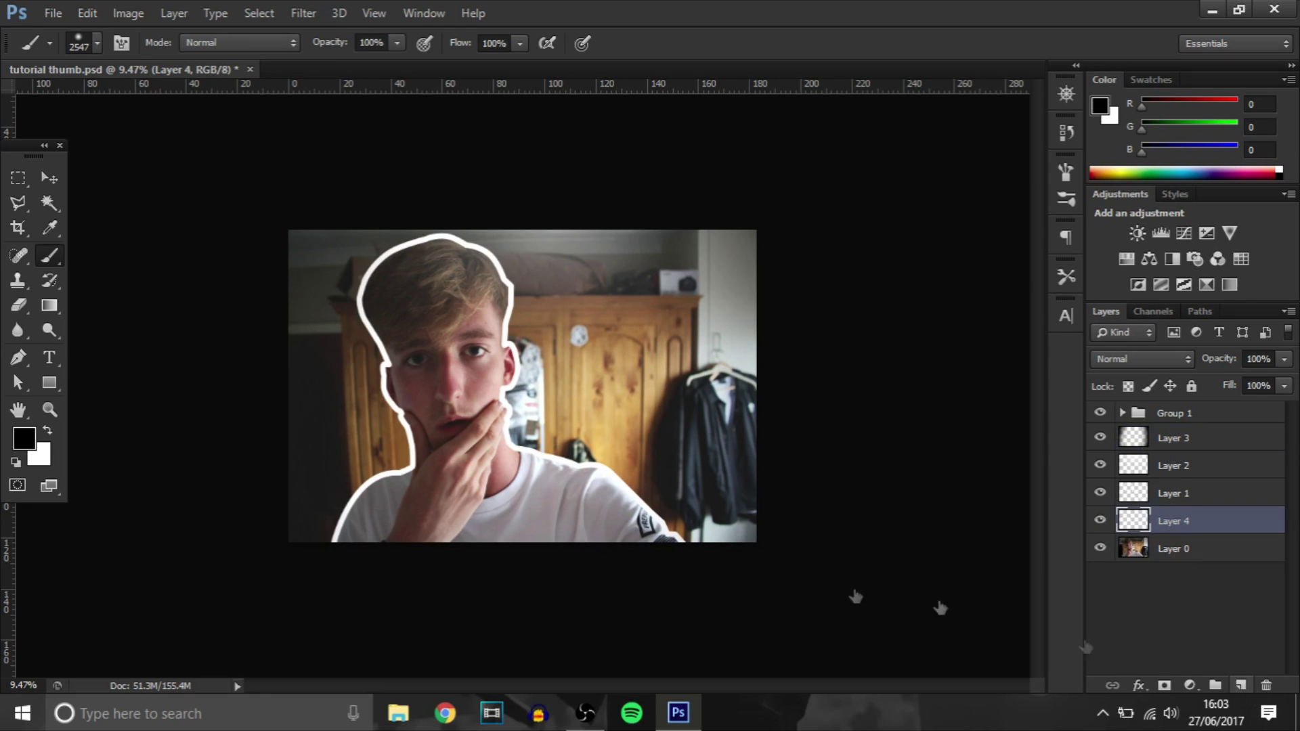
pyautogui.click(23, 435)
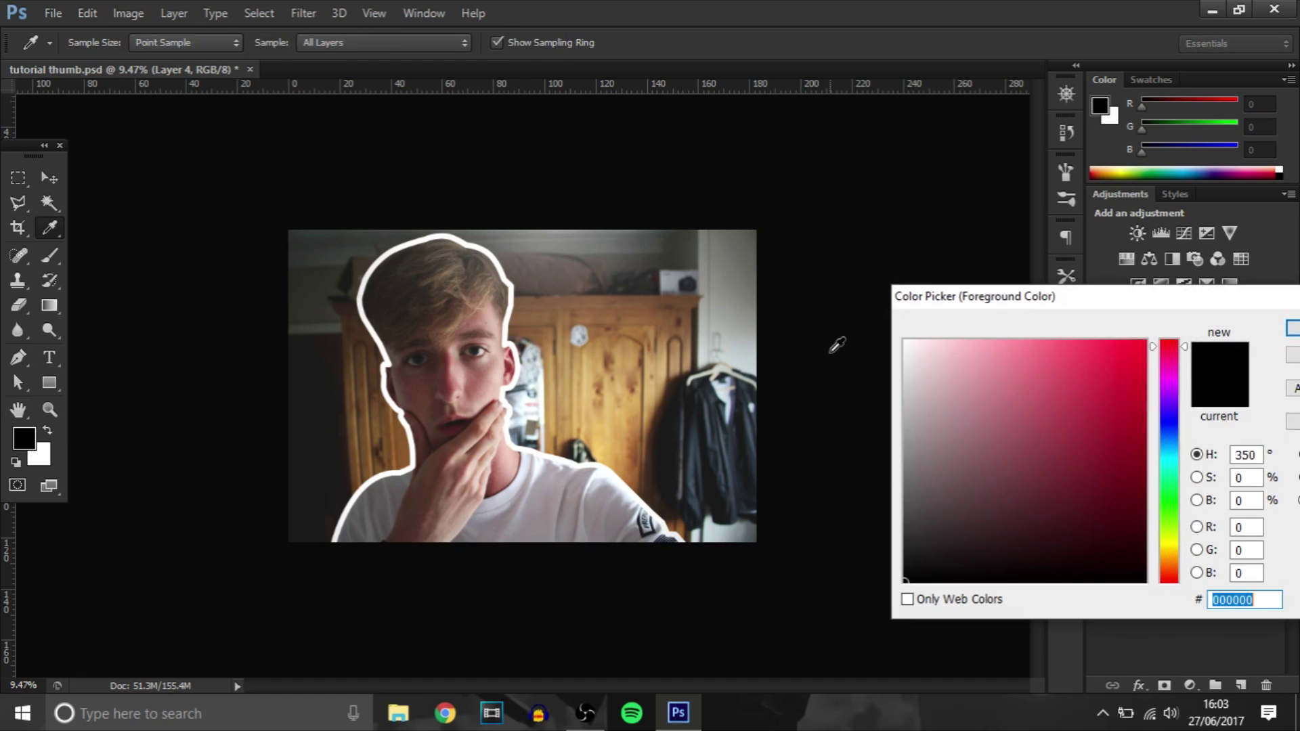
pyautogui.click(1171, 460)
pyautogui.moveTo(1130, 406); pyautogui.dragTo(1142, 364)
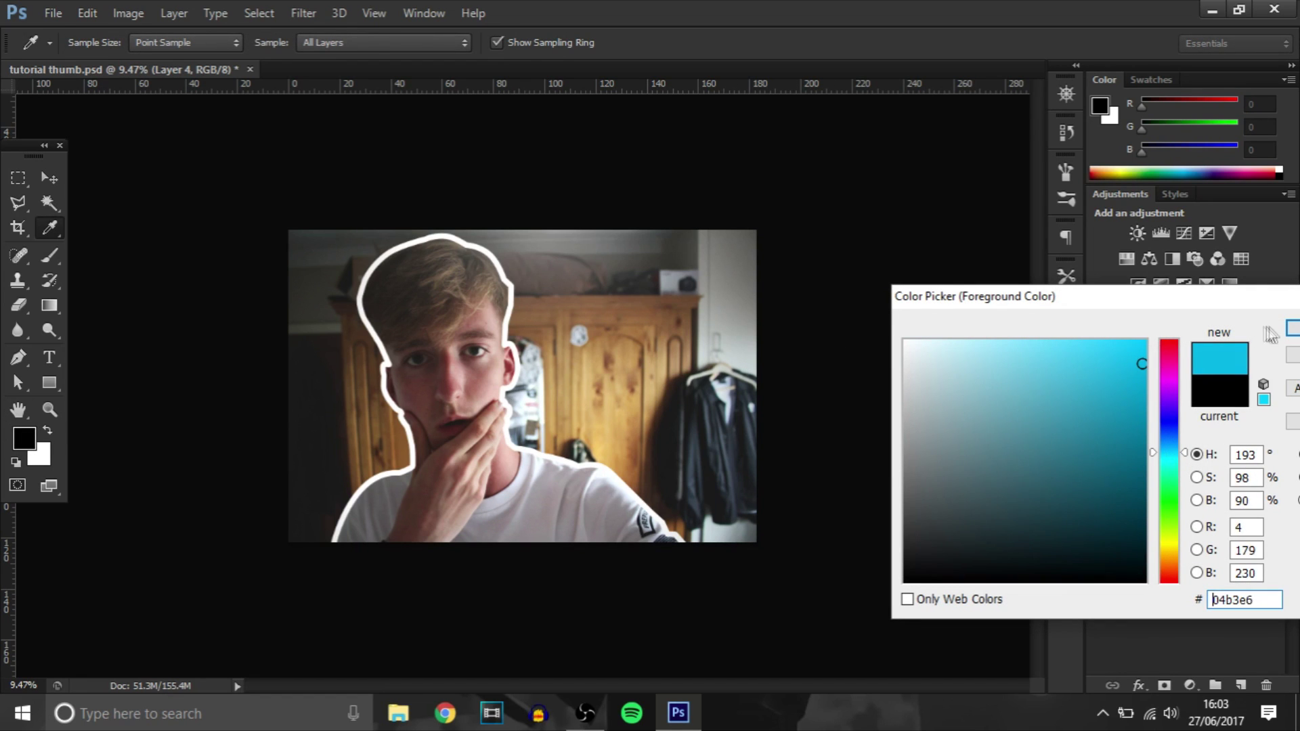
pyautogui.click(1292, 329)
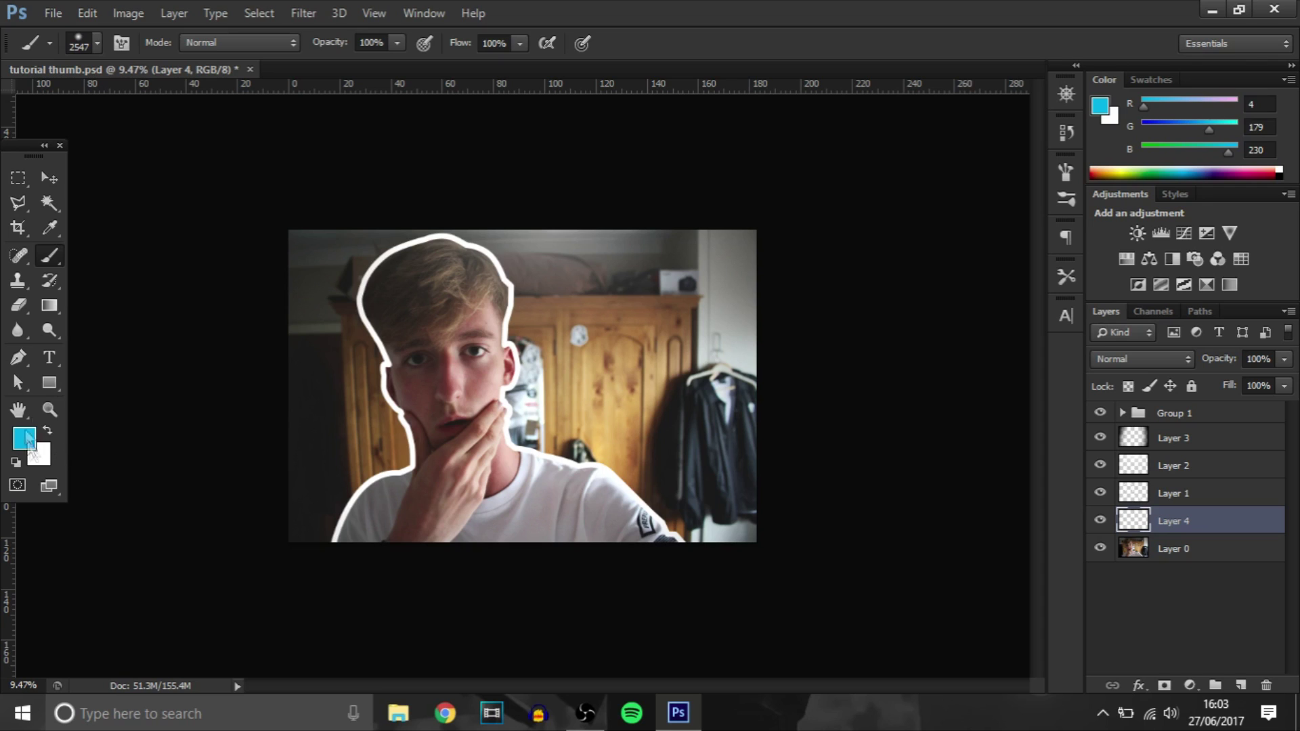
# - Draw a cyan rectangle over the whole canvas and rasterize the Rectangle 1 layer
pyautogui.click(47, 380)
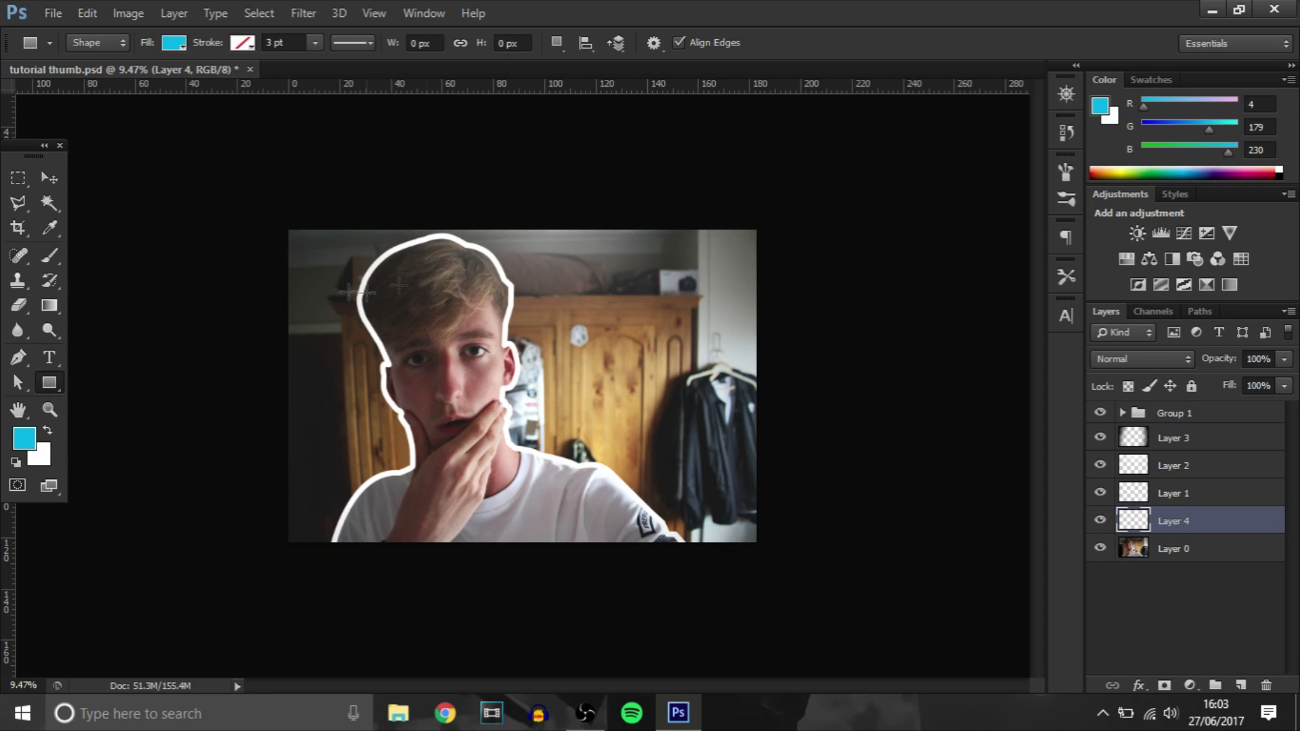
pyautogui.moveTo(280, 218); pyautogui.dragTo(786, 555)
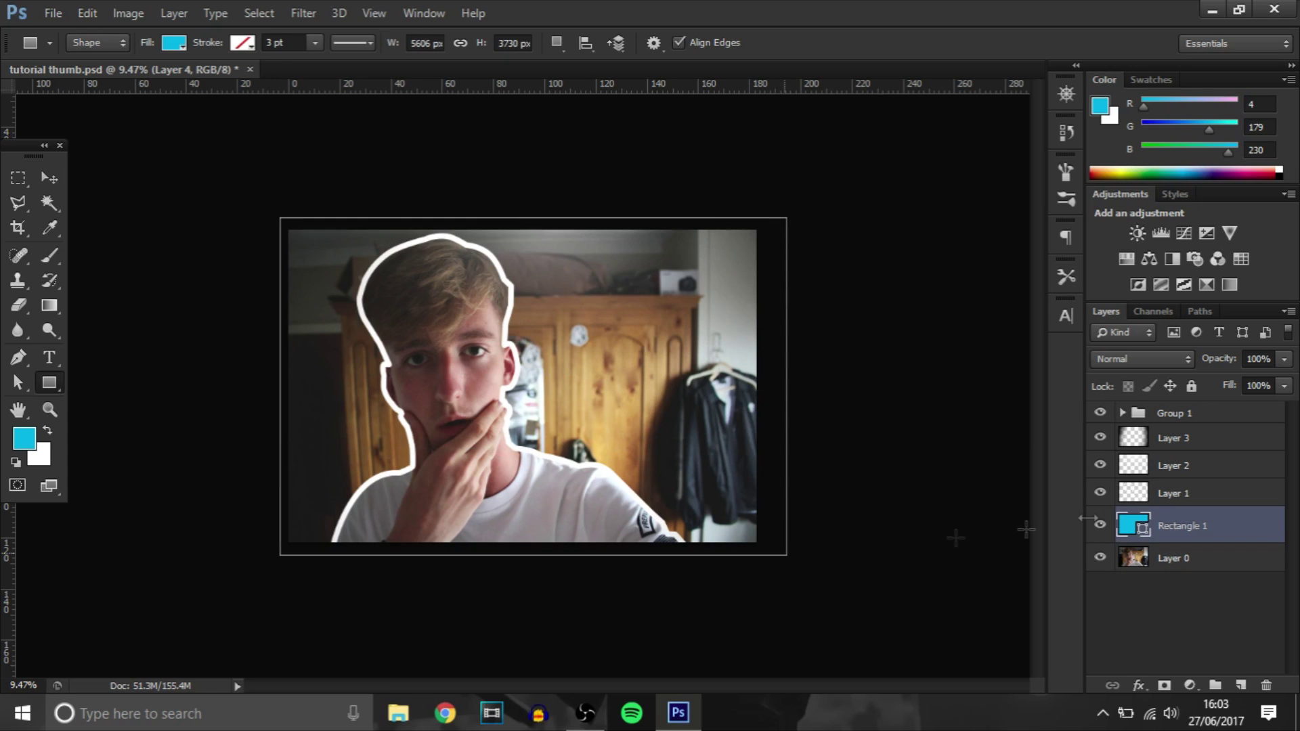
pyautogui.rightClick(1193, 533)
pyautogui.click(860, 250)
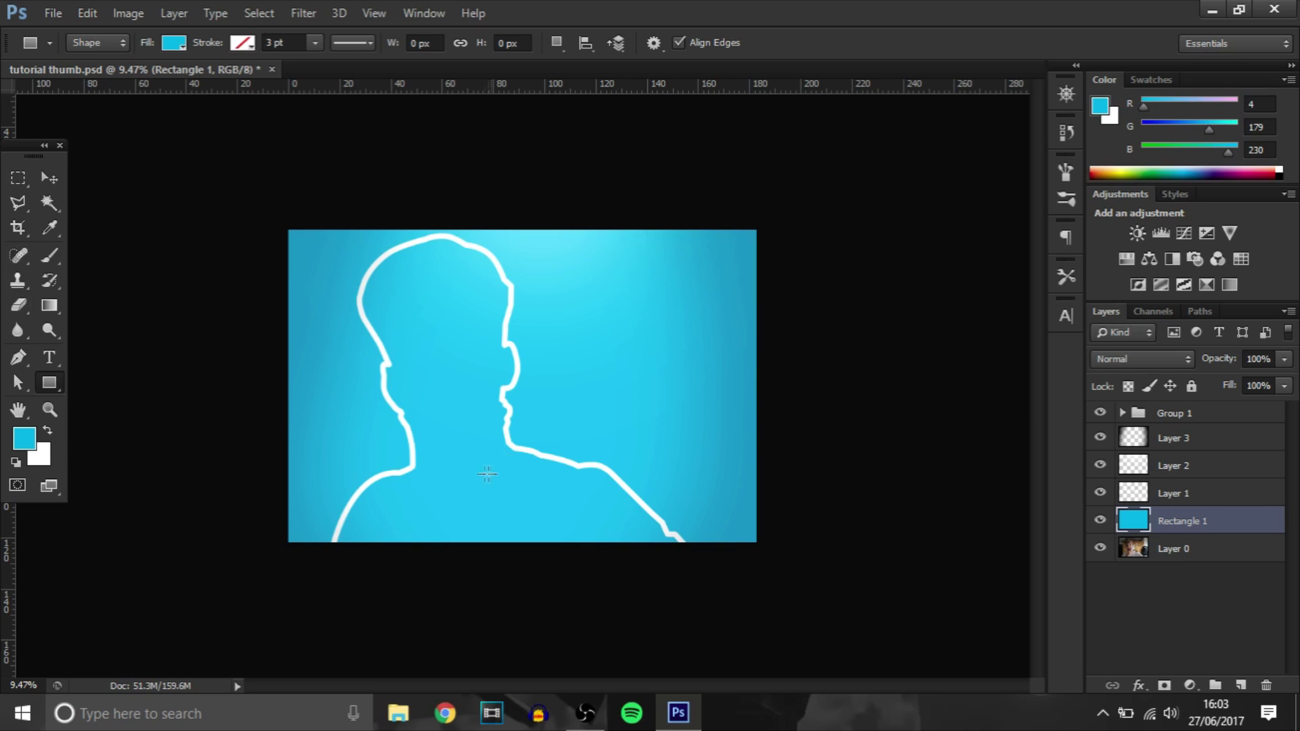
pyautogui.scroll(3, 277, 626)
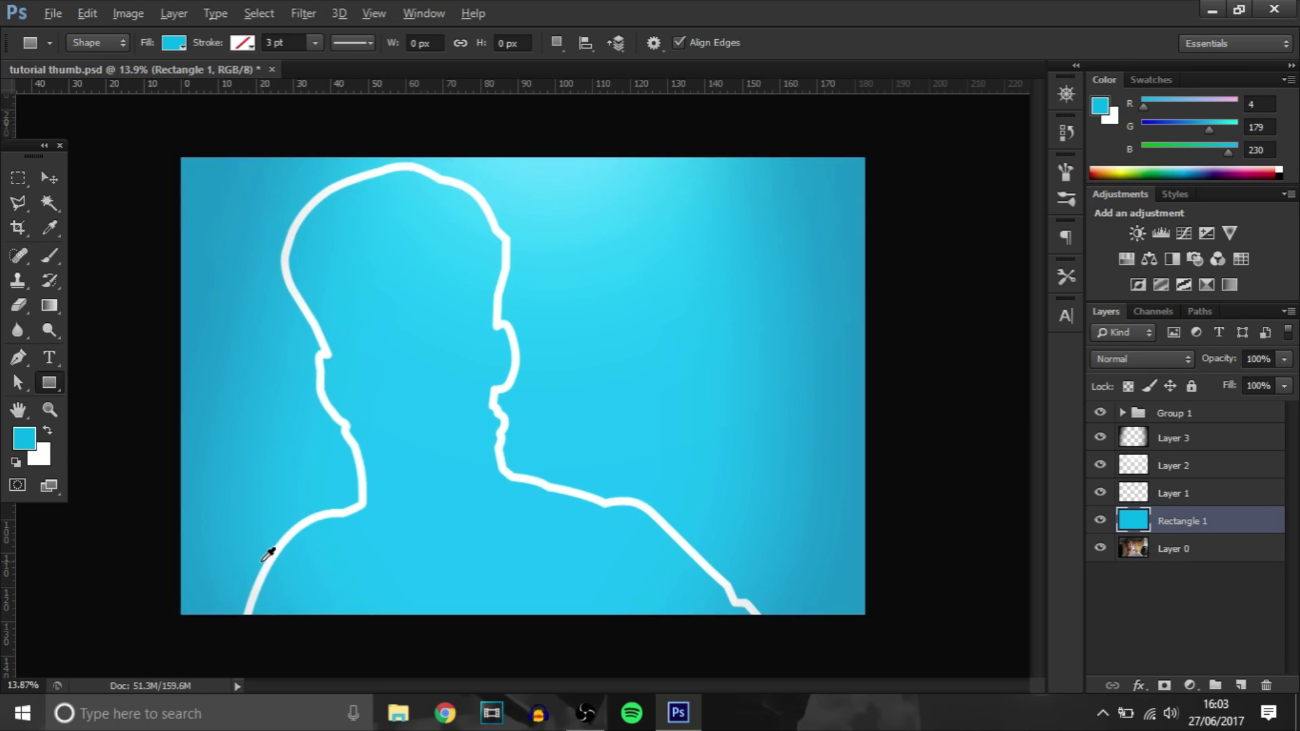
# - Erase large patches of cyan Rectangle 1 around the face with a big soft eraser
pyautogui.click(18, 305)
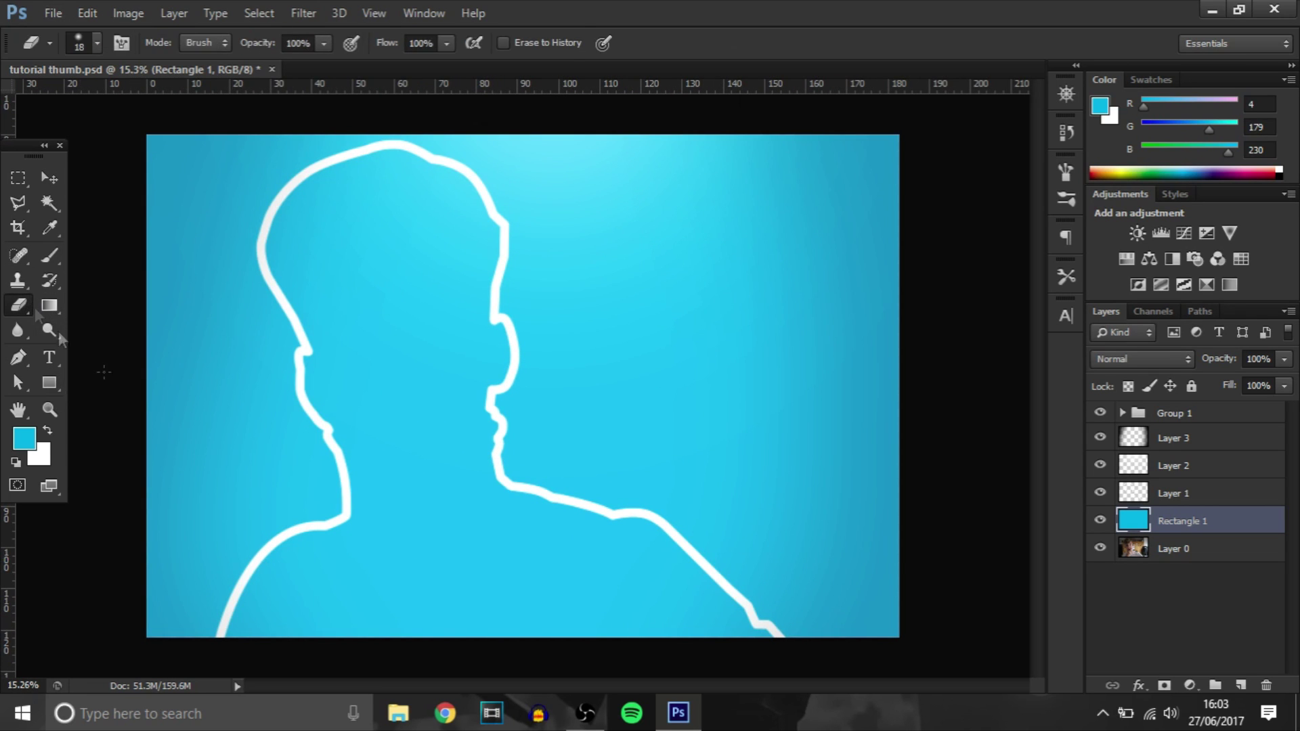
pyautogui.keyDown('alt'); pyautogui.rightClick(372, 579); pyautogui.keyUp('alt')
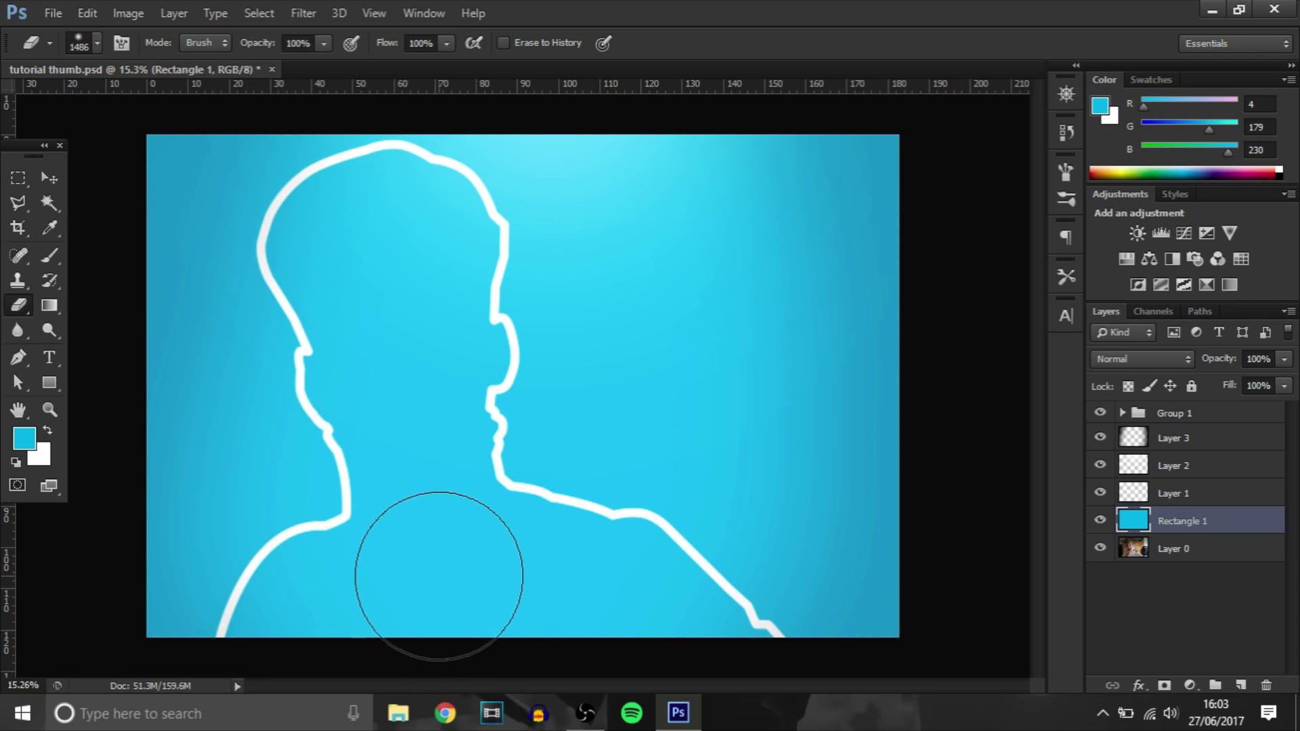
pyautogui.click(438, 575)
pyautogui.keyDown('alt'); pyautogui.rightClick(406, 551); pyautogui.keyUp('alt')
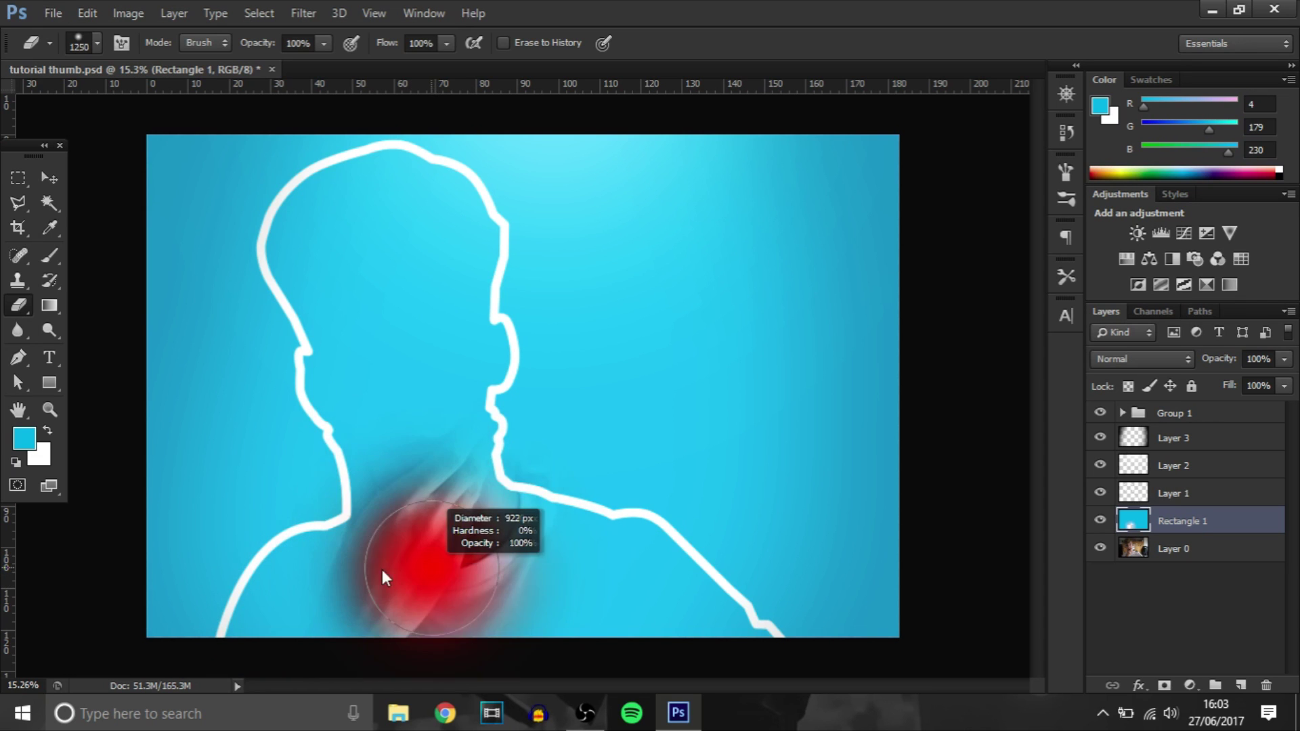
pyautogui.moveTo(410, 515)
pyautogui.mouseDown()
pyautogui.moveTo(404, 225)
pyautogui.moveTo(418, 327)
pyautogui.moveTo(340, 270)
pyautogui.moveTo(368, 246)
pyautogui.moveTo(271, 257)
pyautogui.moveTo(288, 264)
pyautogui.moveTo(281, 233)
pyautogui.moveTo(305, 197)
pyautogui.moveTo(414, 161)
pyautogui.moveTo(490, 235)
pyautogui.moveTo(449, 176)
pyautogui.moveTo(310, 234)
pyautogui.moveTo(417, 191)
pyautogui.moveTo(421, 235)
pyautogui.moveTo(459, 289)
pyautogui.moveTo(466, 245)
pyautogui.moveTo(482, 252)
pyautogui.moveTo(483, 350)
pyautogui.moveTo(495, 348)
pyautogui.moveTo(433, 514)
pyautogui.mouseUp()
pyautogui.keyDown('alt'); pyautogui.rightClick(309, 241); pyautogui.keyUp('alt')
# - Erase leftover cyan from the eye, cheek, jaw, hand, neck, shoulder and shirt inside the outline
pyautogui.moveTo(414, 452)
pyautogui.mouseDown()
pyautogui.moveTo(382, 348)
pyautogui.moveTo(335, 318)
pyautogui.moveTo(356, 379)
pyautogui.moveTo(351, 408)
pyautogui.moveTo(319, 385)
pyautogui.moveTo(324, 362)
pyautogui.moveTo(338, 372)
pyautogui.moveTo(306, 275)
pyautogui.moveTo(326, 341)
pyautogui.moveTo(288, 265)
pyautogui.moveTo(416, 409)
pyautogui.moveTo(459, 354)
pyautogui.moveTo(498, 356)
pyautogui.mouseUp()
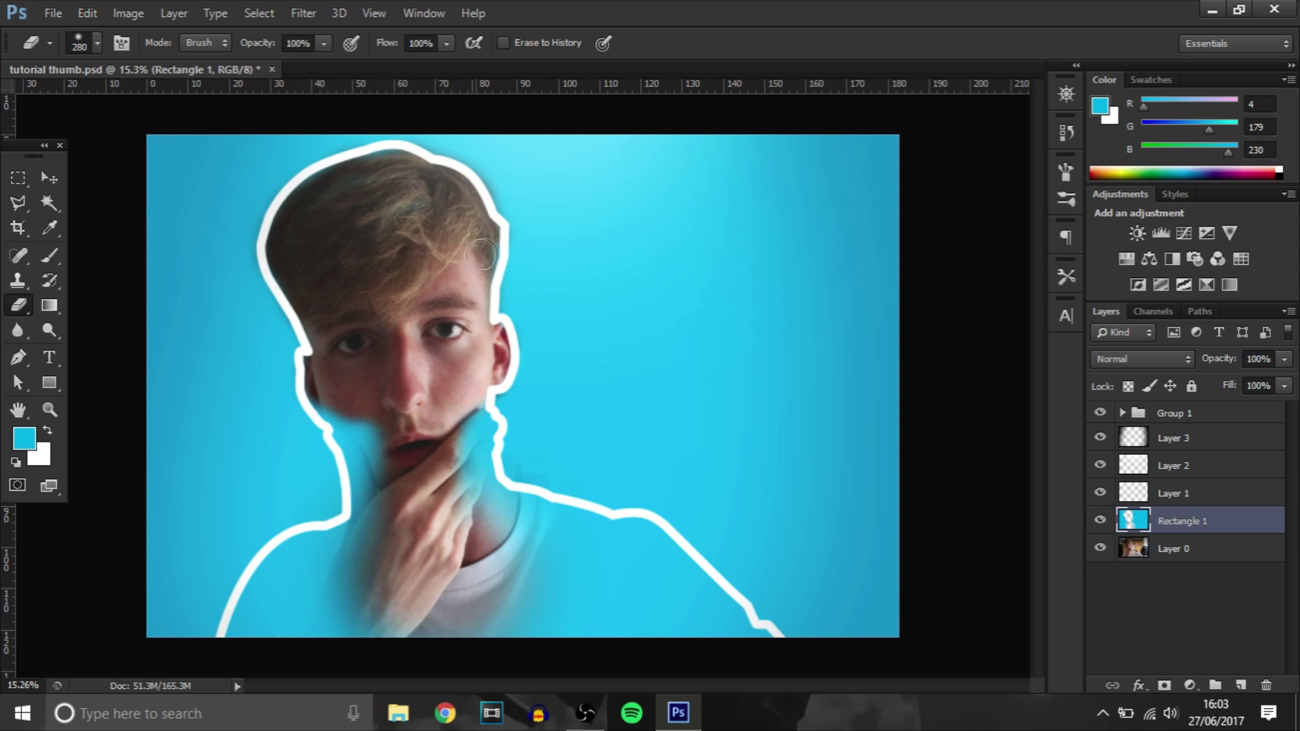
pyautogui.moveTo(447, 510); pyautogui.dragTo(484, 429)
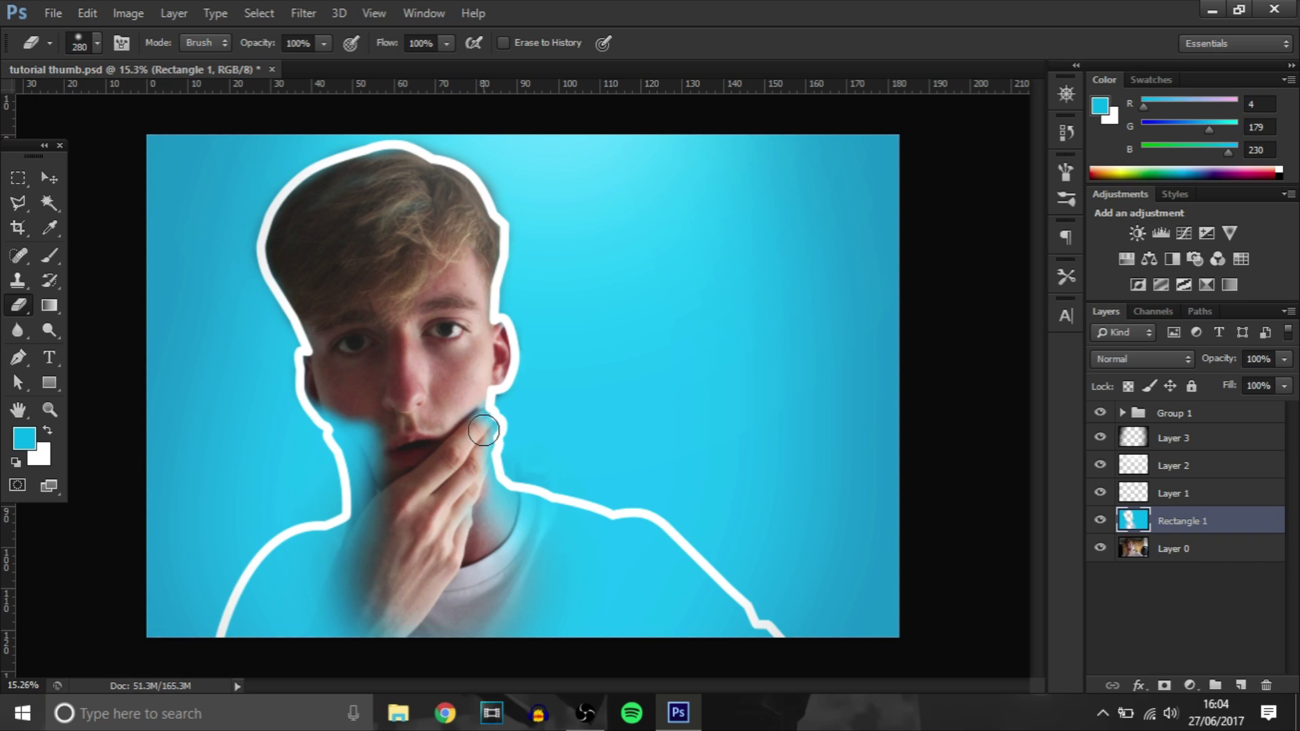
pyautogui.moveTo(369, 415)
pyautogui.mouseDown()
pyautogui.moveTo(361, 454)
pyautogui.moveTo(337, 415)
pyautogui.mouseUp()
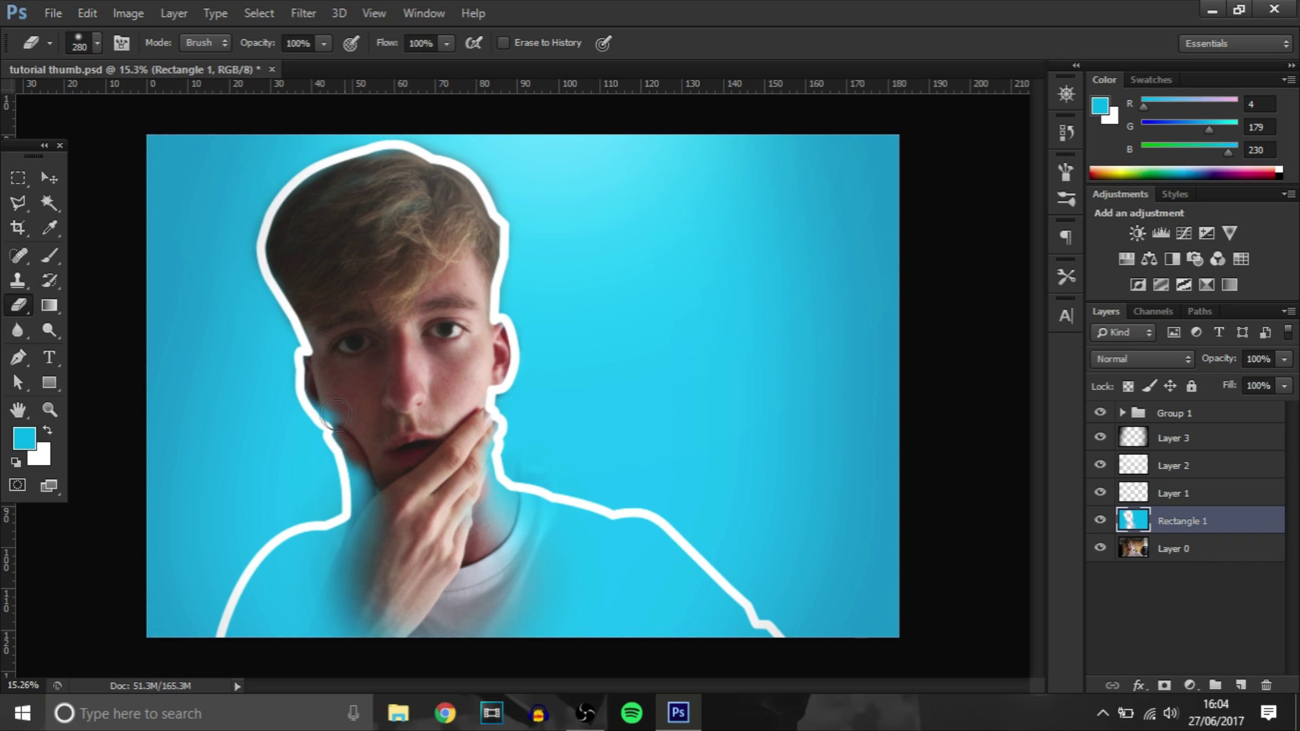
pyautogui.moveTo(371, 466); pyautogui.dragTo(350, 438)
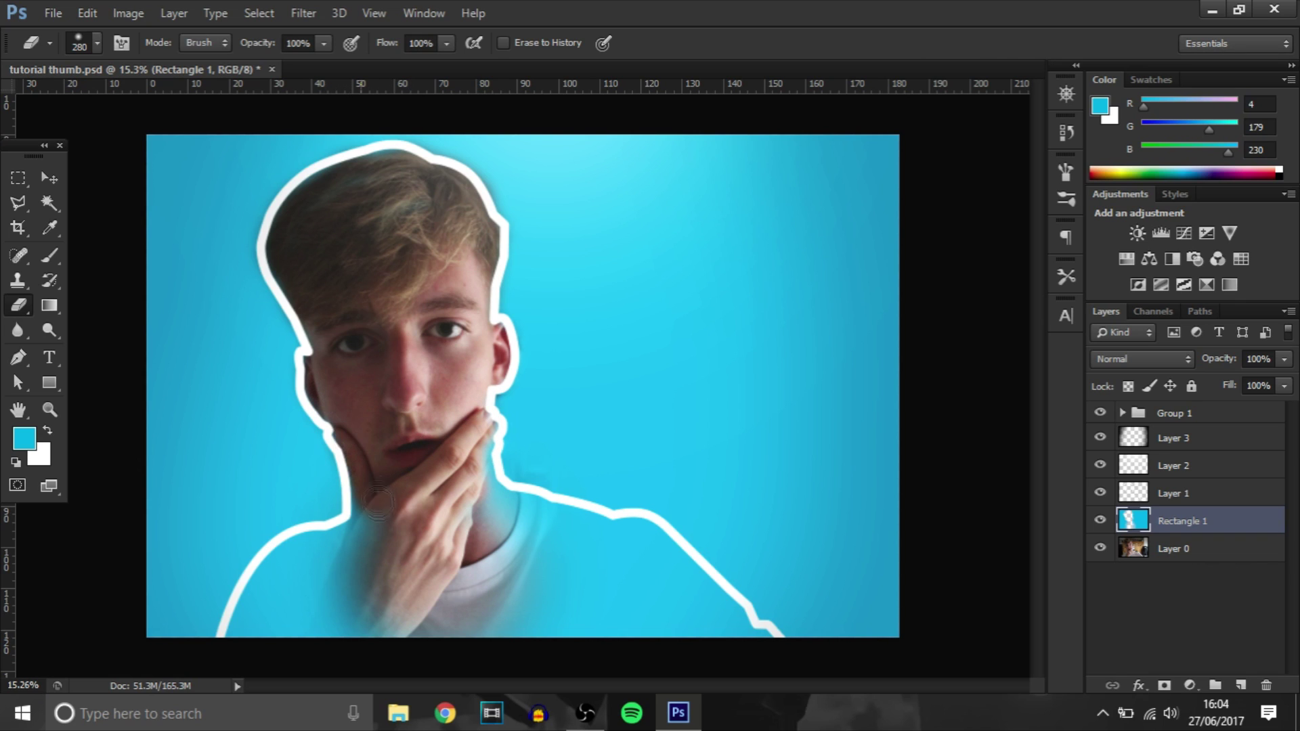
pyautogui.moveTo(378, 502)
pyautogui.mouseDown()
pyautogui.moveTo(305, 552)
pyautogui.moveTo(291, 610)
pyautogui.moveTo(377, 623)
pyautogui.moveTo(410, 603)
pyautogui.moveTo(322, 592)
pyautogui.moveTo(613, 614)
pyautogui.moveTo(288, 635)
pyautogui.moveTo(289, 677)
pyautogui.mouseUp()
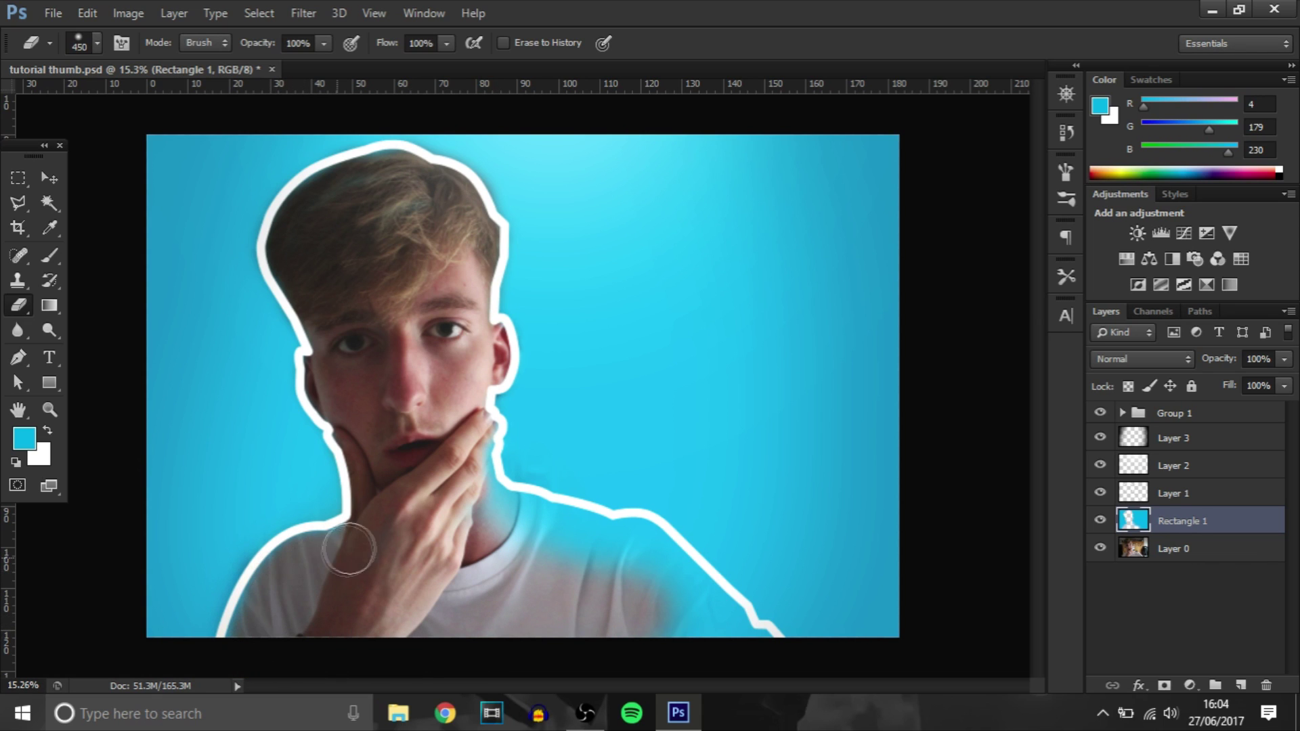
pyautogui.moveTo(475, 448)
pyautogui.mouseDown()
pyautogui.moveTo(522, 537)
pyautogui.moveTo(626, 564)
pyautogui.moveTo(732, 654)
pyautogui.moveTo(642, 550)
pyautogui.moveTo(498, 511)
pyautogui.moveTo(650, 561)
pyautogui.moveTo(758, 662)
pyautogui.mouseUp()
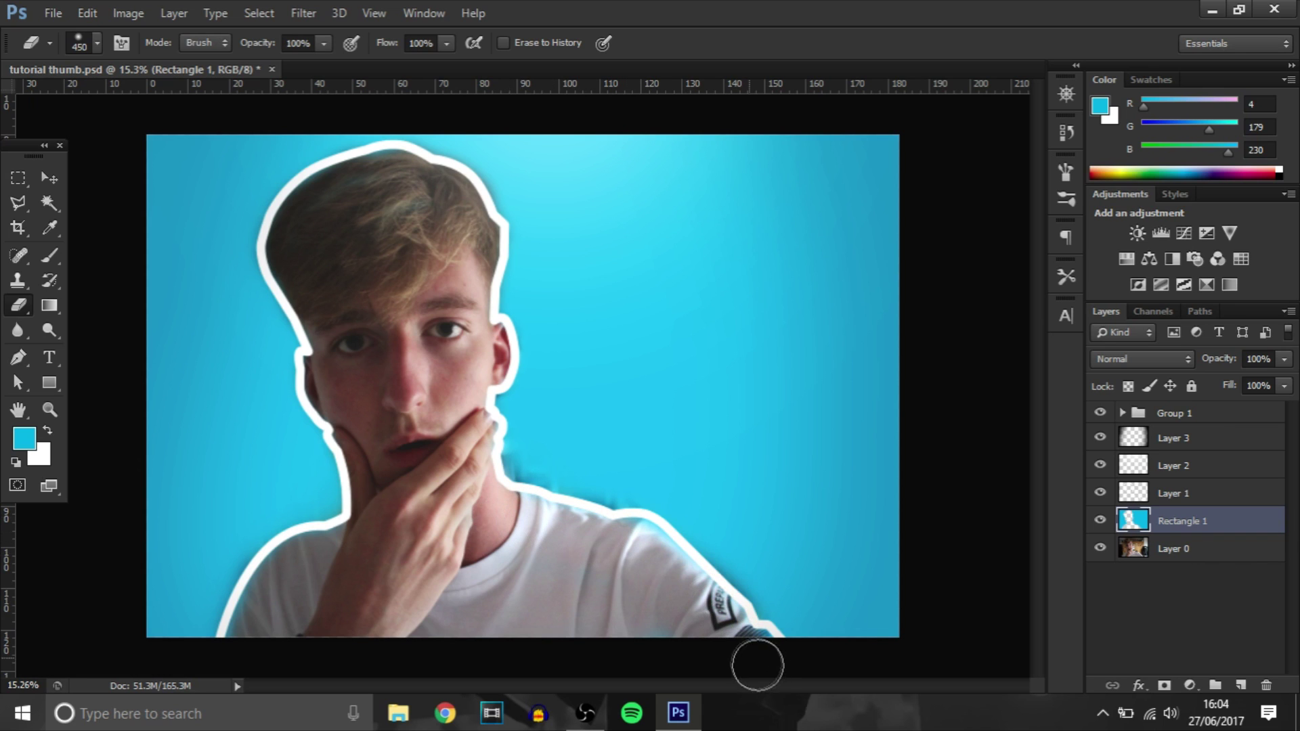
pyautogui.moveTo(274, 630); pyautogui.dragTo(252, 633)
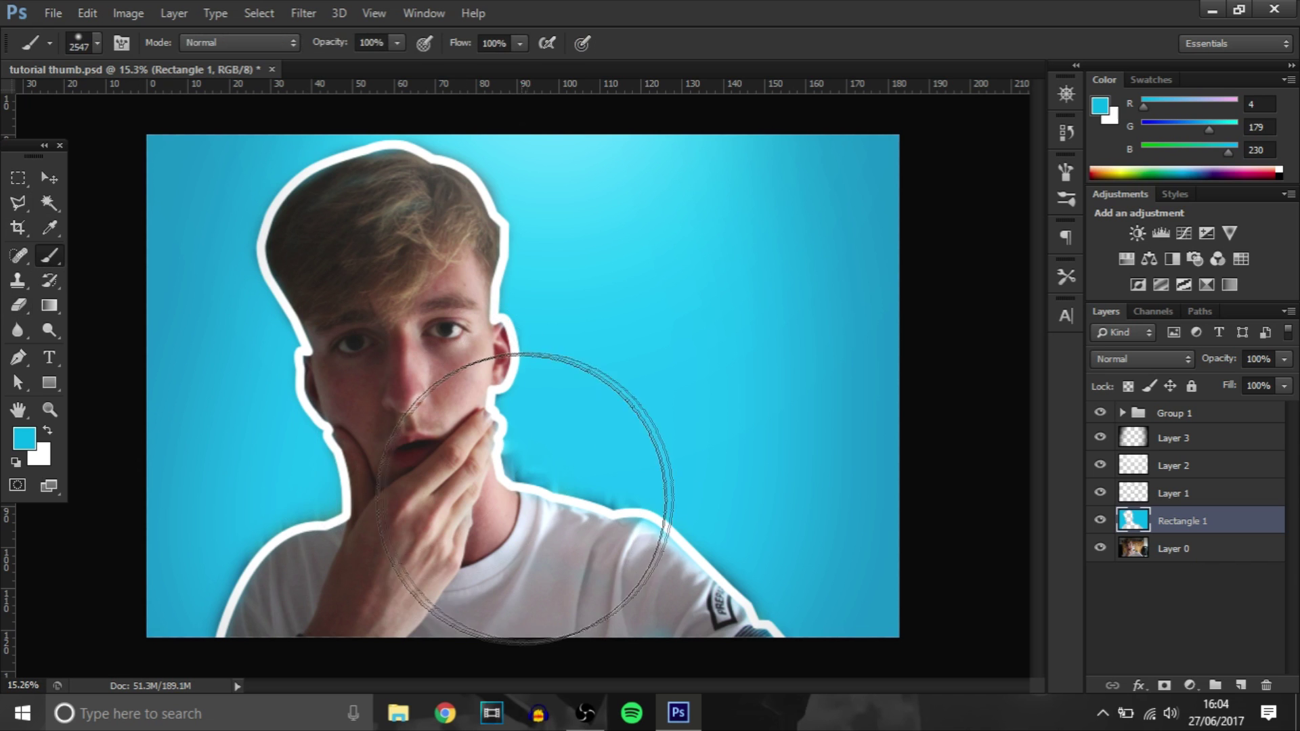
pyautogui.moveTo(525, 498)
pyautogui.mouseDown()
pyautogui.moveTo(535, 379)
pyautogui.moveTo(657, 522)
pyautogui.moveTo(661, 501)
pyautogui.mouseUp()
pyautogui.scroll(5, 635, 492)
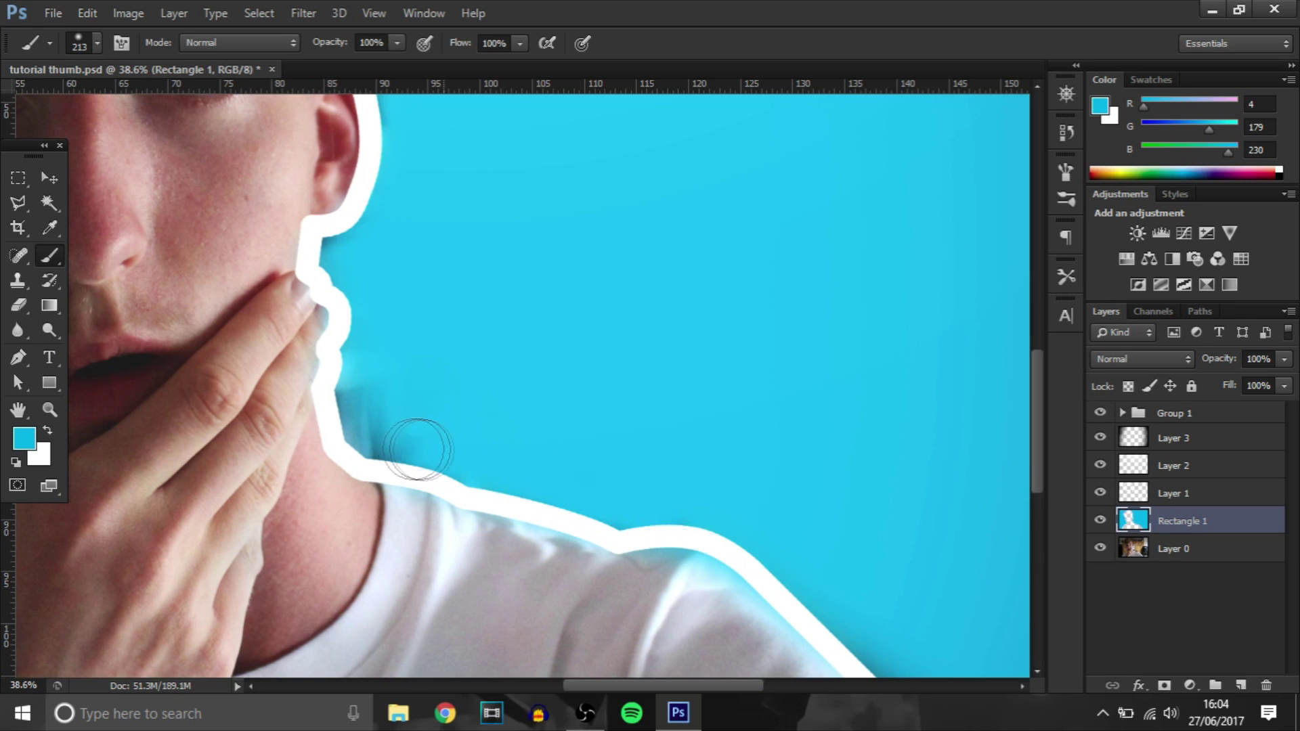
# - Paint cyan with a 213 px brush over pale gaps beside the outline at chin, neck and shoulder
pyautogui.moveTo(418, 451)
pyautogui.mouseDown()
pyautogui.moveTo(355, 410)
pyautogui.moveTo(361, 361)
pyautogui.moveTo(400, 304)
pyautogui.moveTo(344, 249)
pyautogui.mouseUp()
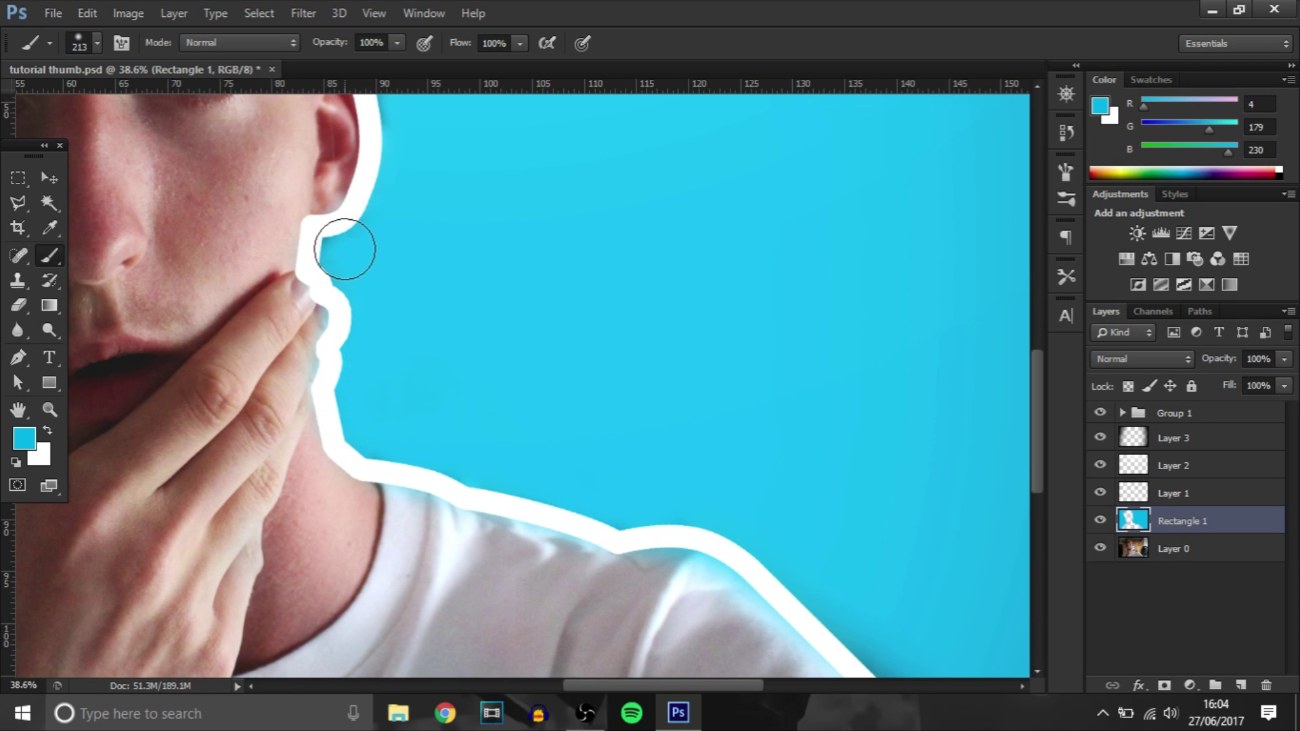
pyautogui.scroll(-3, 402, 187)
pyautogui.scroll(-1, 761, 511)
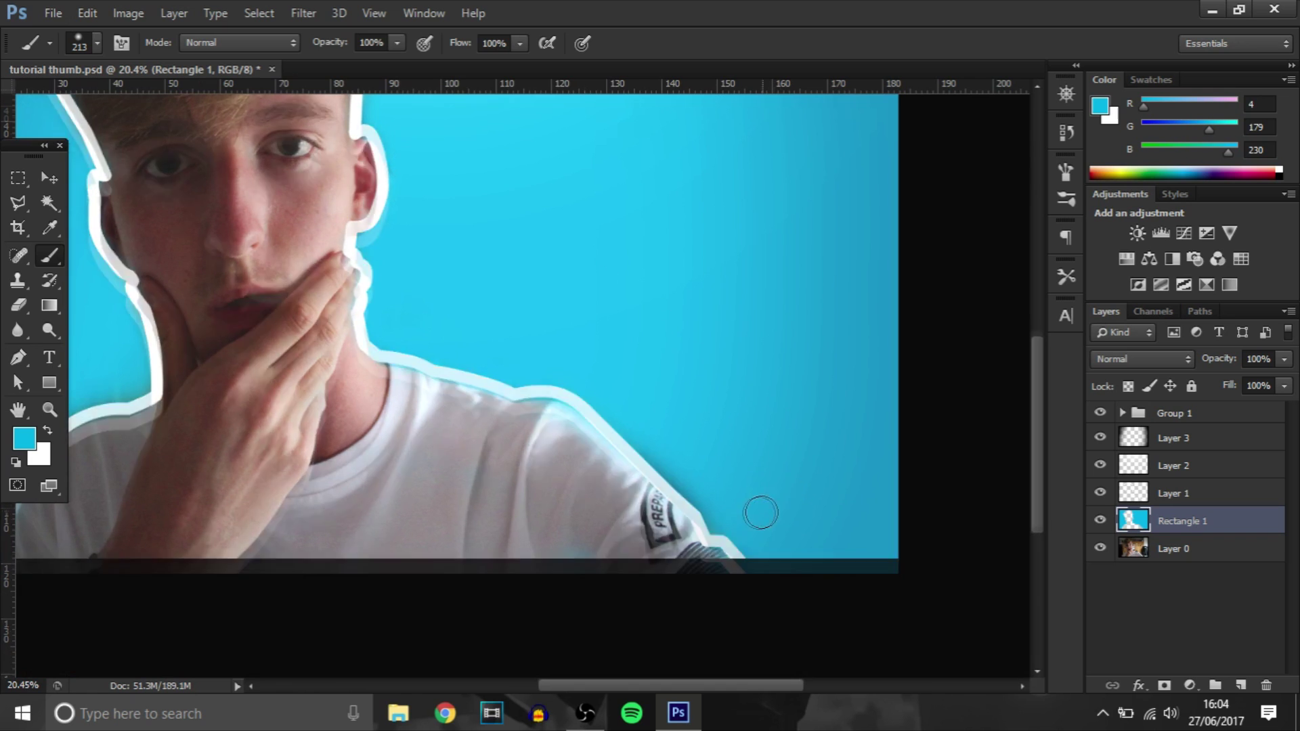
pyautogui.moveTo(710, 512); pyautogui.dragTo(668, 468)
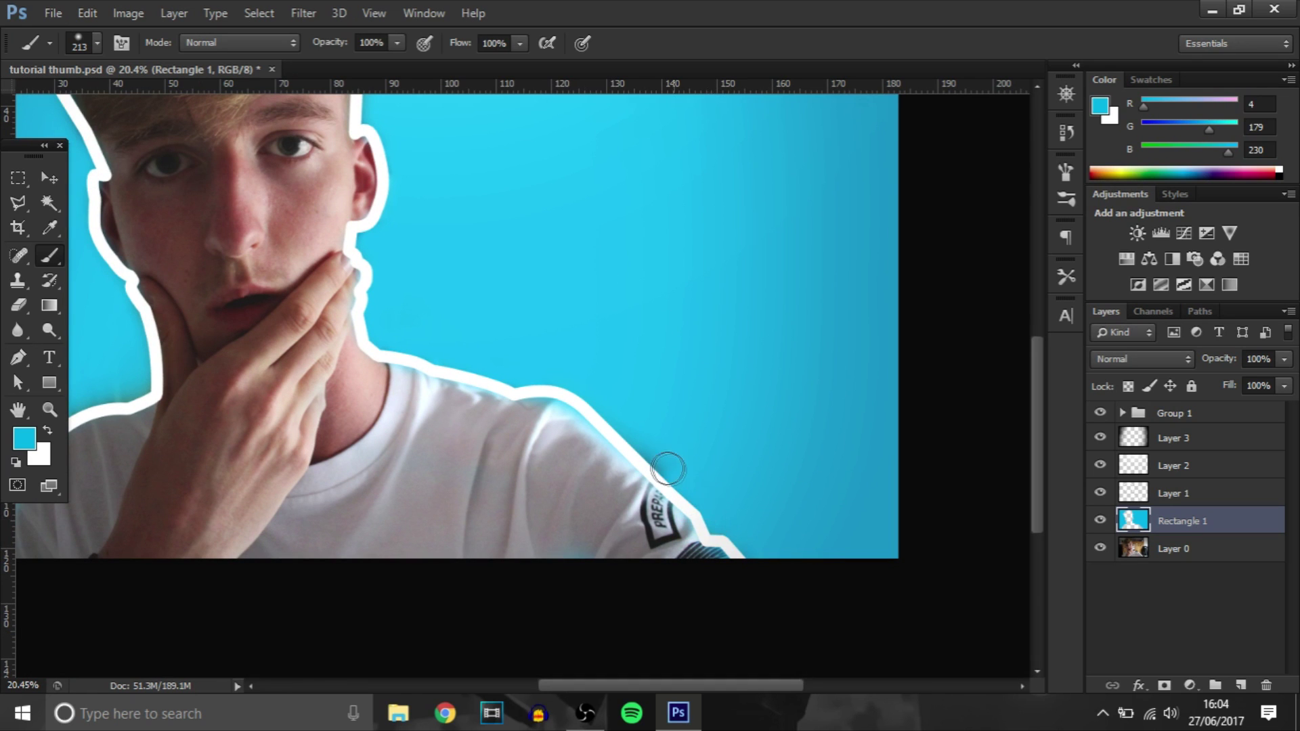
pyautogui.scroll(-4, 610, 379)
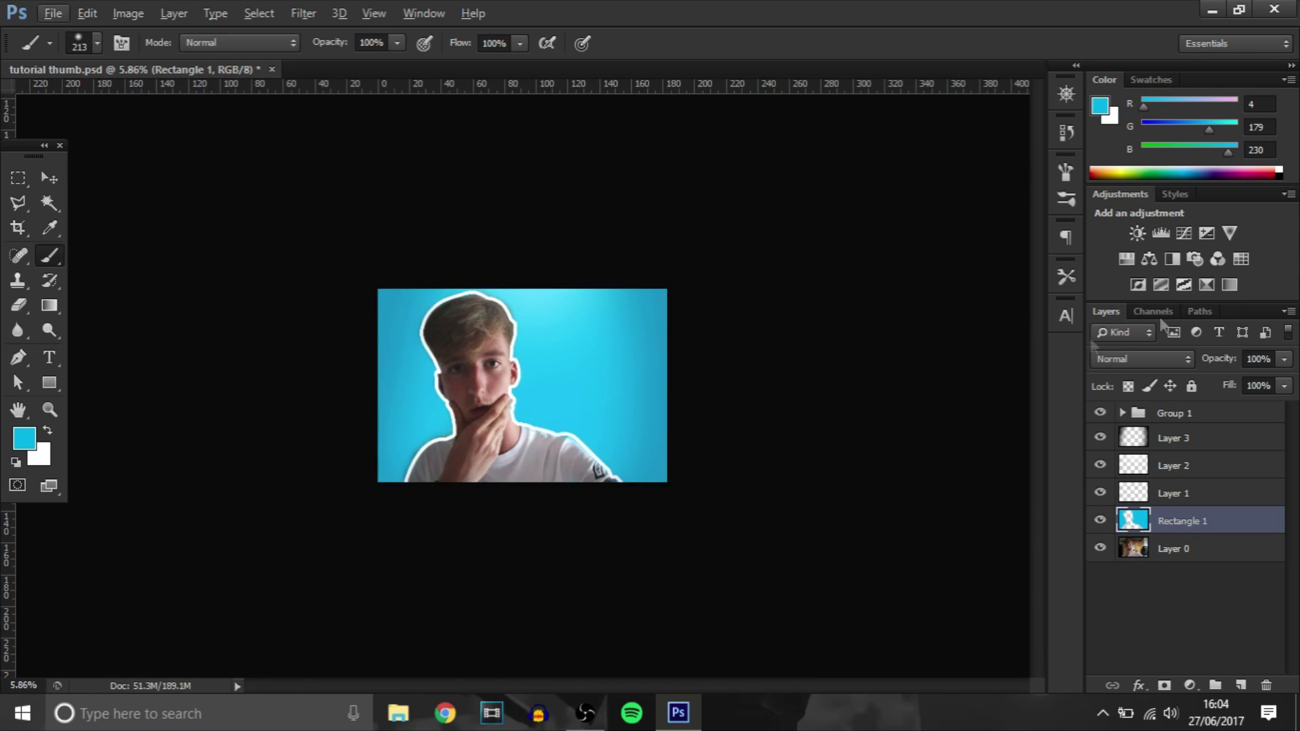
# - Set the cyan Rectangle 1 layer's blend mode to Overlay
pyautogui.click(1121, 366)
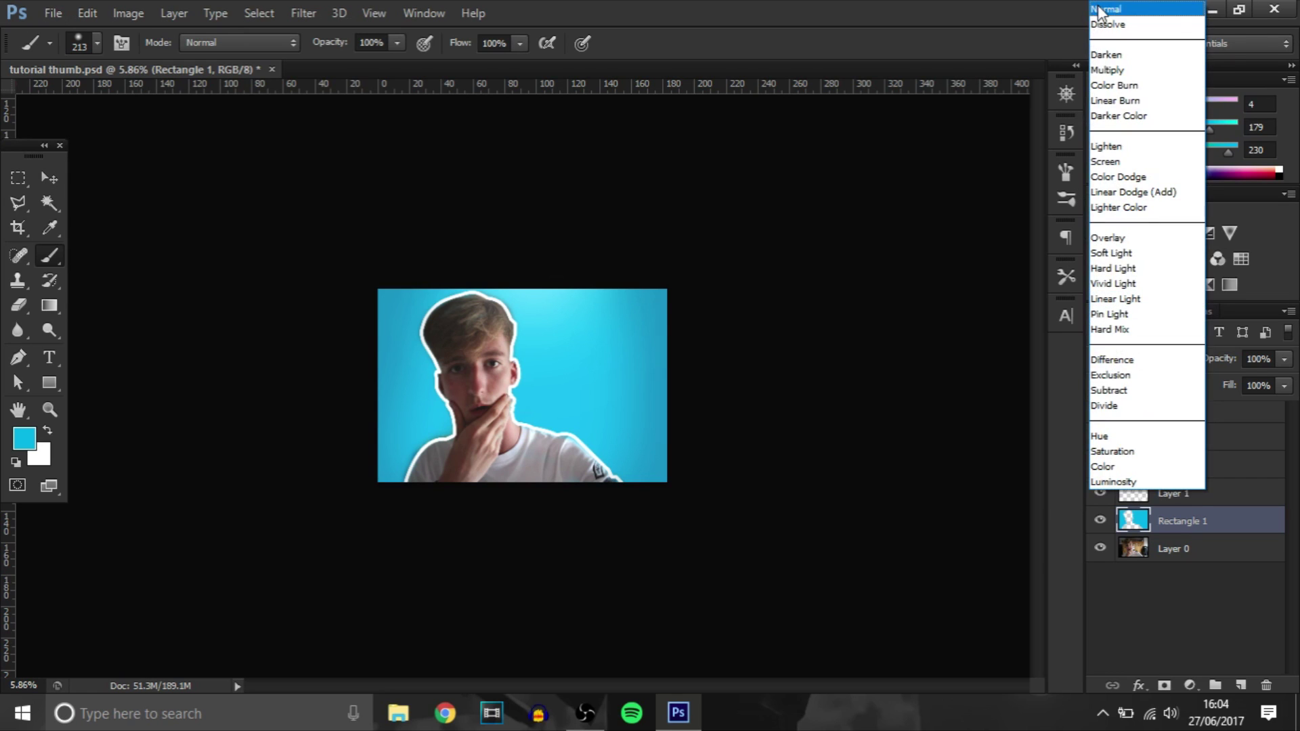
pyautogui.click(1100, 13)
pyautogui.press('Down')
pyautogui.press('Down')
pyautogui.press('Down')
pyautogui.press('Down')
pyautogui.press('Down')
pyautogui.press('Down')
pyautogui.press('Down')
pyautogui.press('Down')
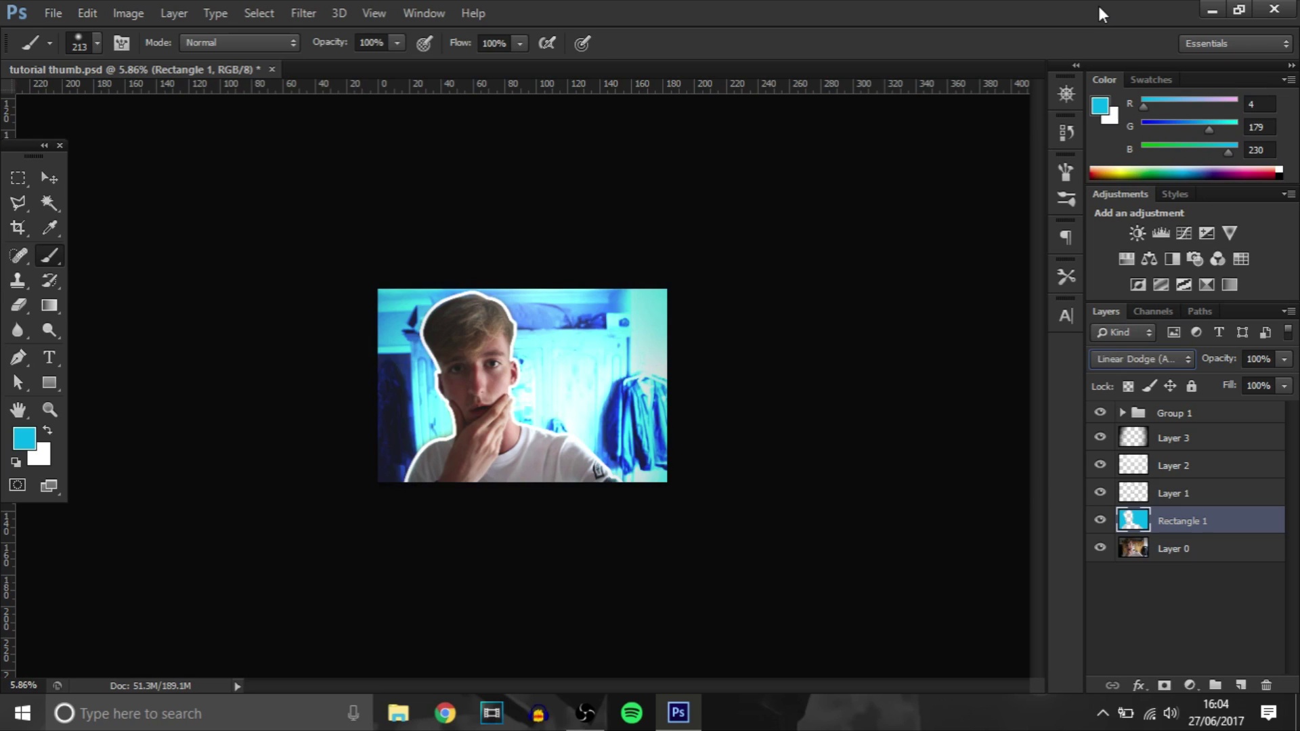
pyautogui.press('Down')
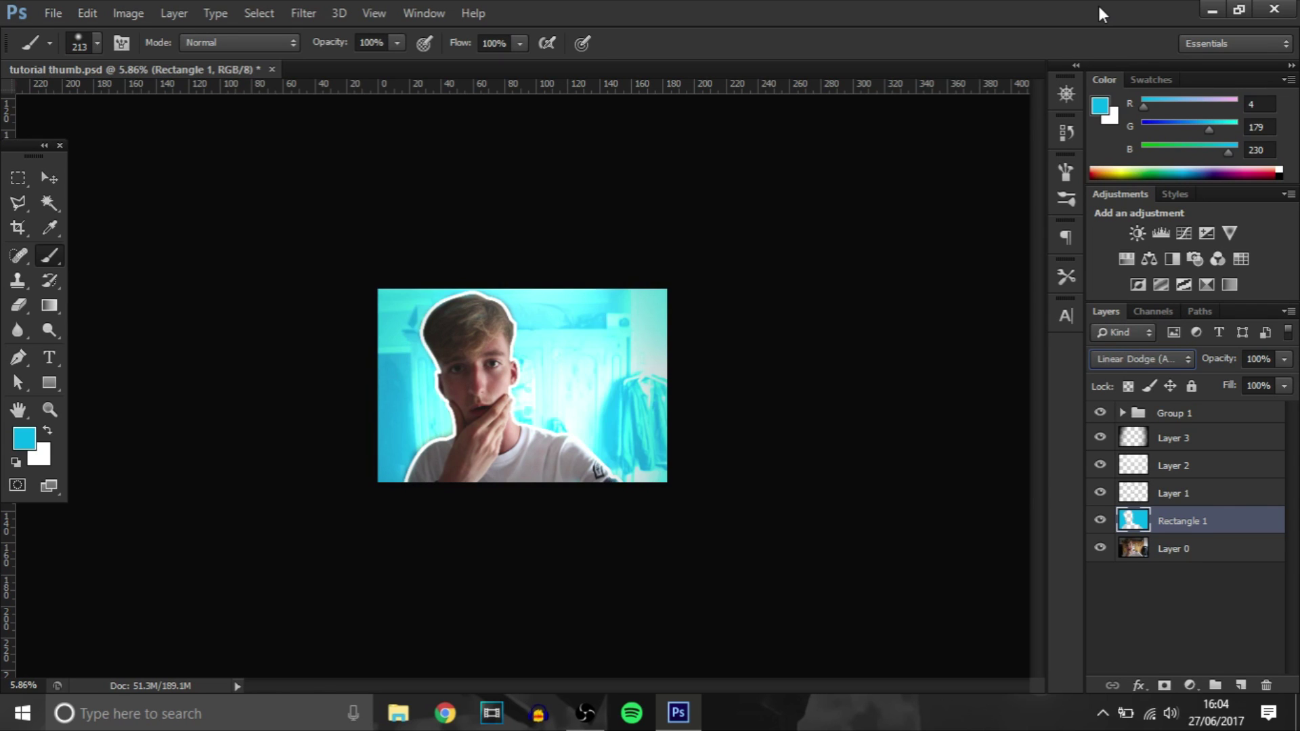
pyautogui.press('Down')
pyautogui.press('Down')
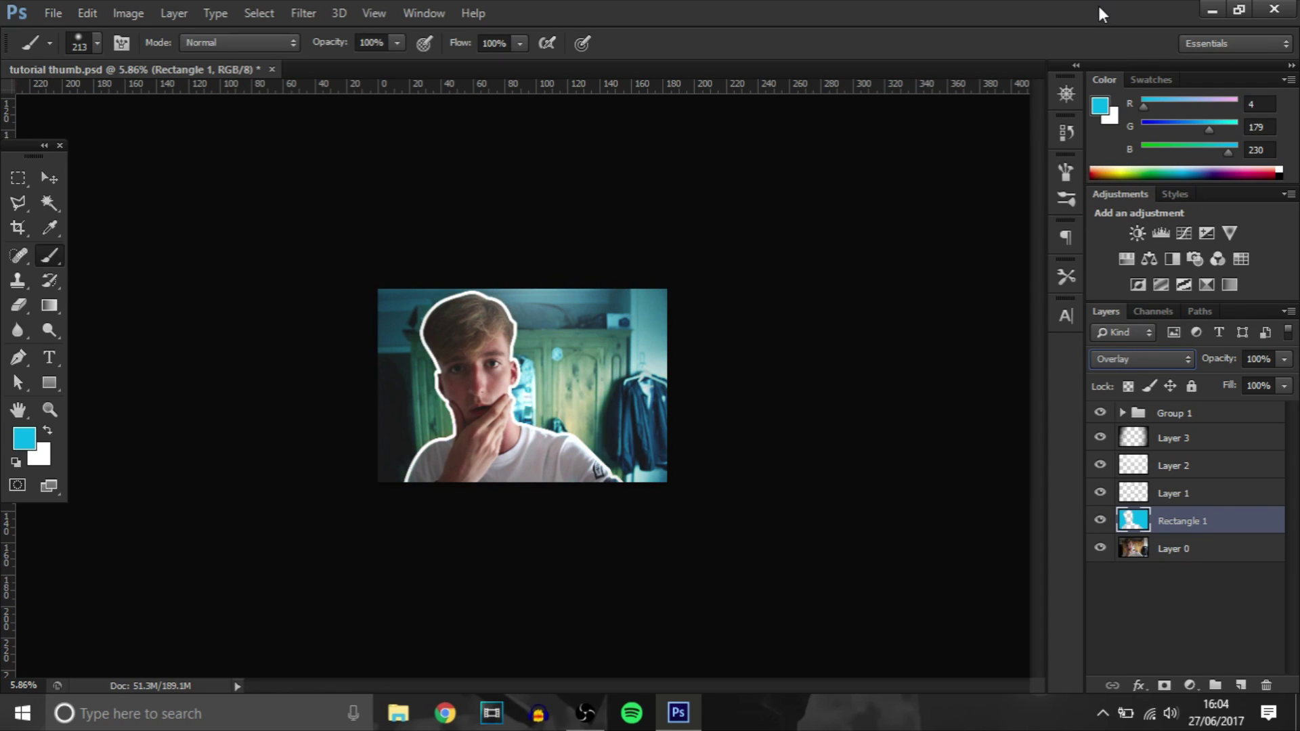
# - Duplicate the Overlay cyan layer as Rectangle 1 copy, undoing the extra second copy
pyautogui.click(45, 181)
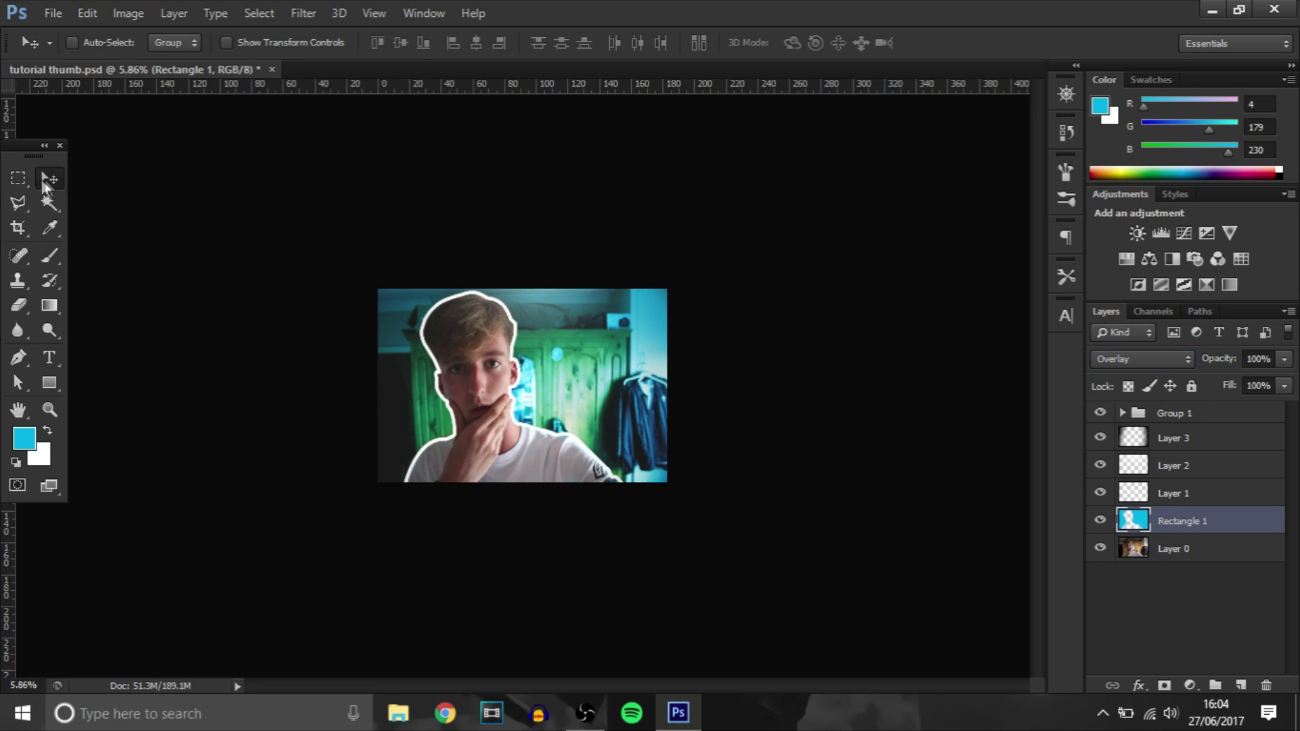
pyautogui.hotkey('ctrl', '+')
pyautogui.hotkey('ctrl', 'j')
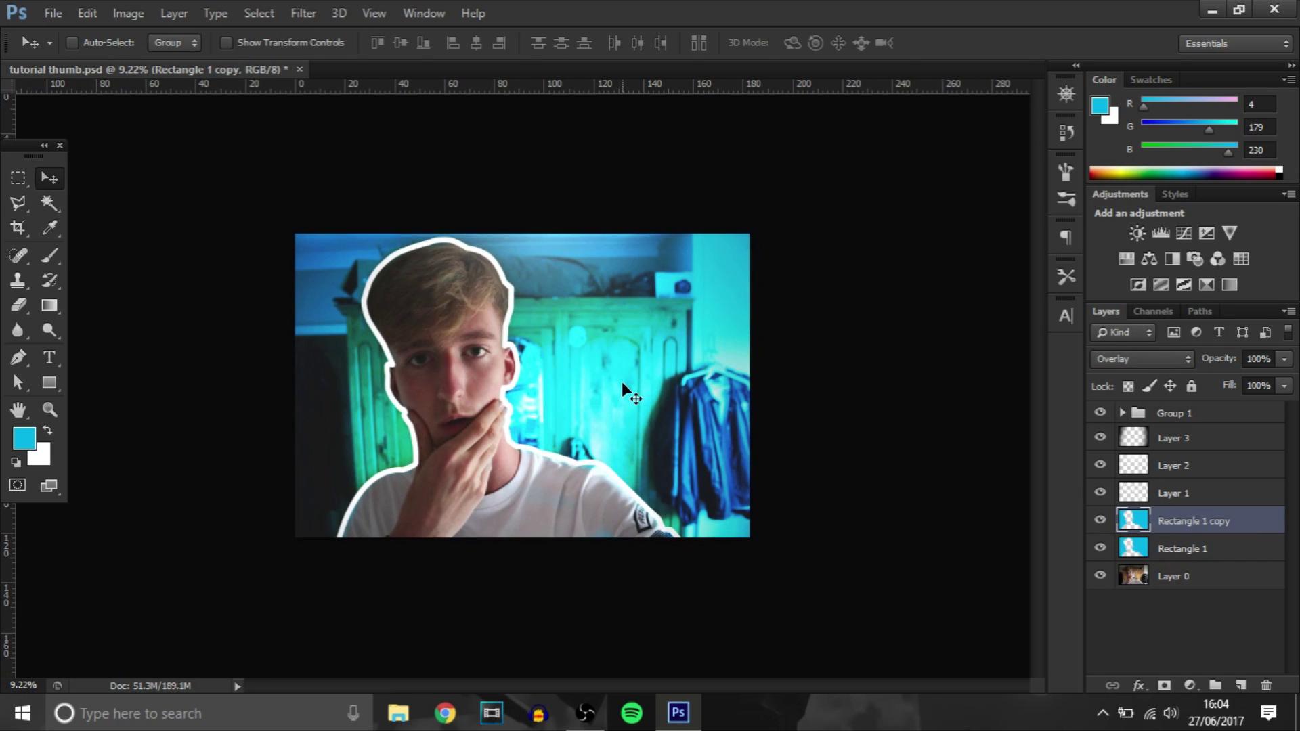
pyautogui.hotkey('ctrl', 'j')
pyautogui.hotkey('ctrl', 'z')
# - On new Layer 4, dab soft white glows around the photo with a 1753 px brush
pyautogui.click(1241, 685)
pyautogui.click(48, 258)
pyautogui.click(47, 430)
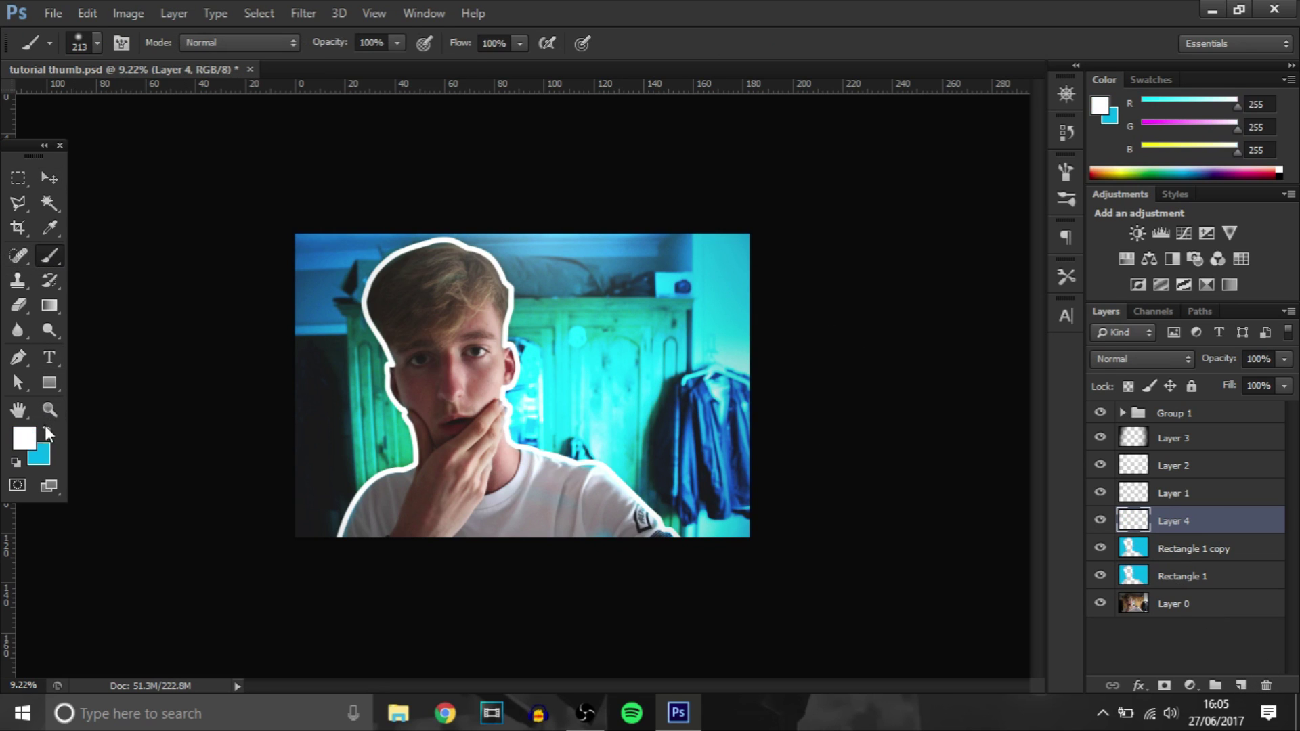
pyautogui.moveTo(661, 431)
pyautogui.mouseDown()
pyautogui.moveTo(732, 431)
pyautogui.moveTo(740, 415)
pyautogui.mouseUp()
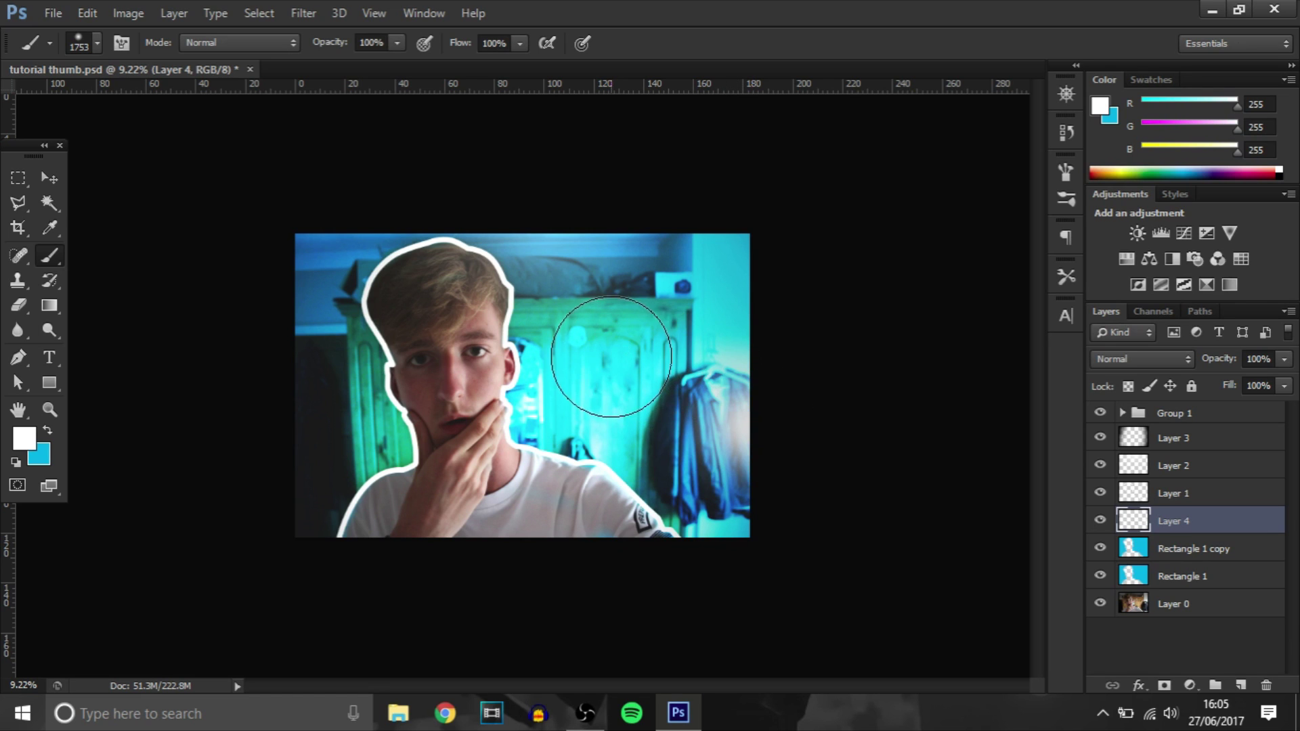
pyautogui.click(608, 351)
pyautogui.click(695, 250)
pyautogui.click(553, 244)
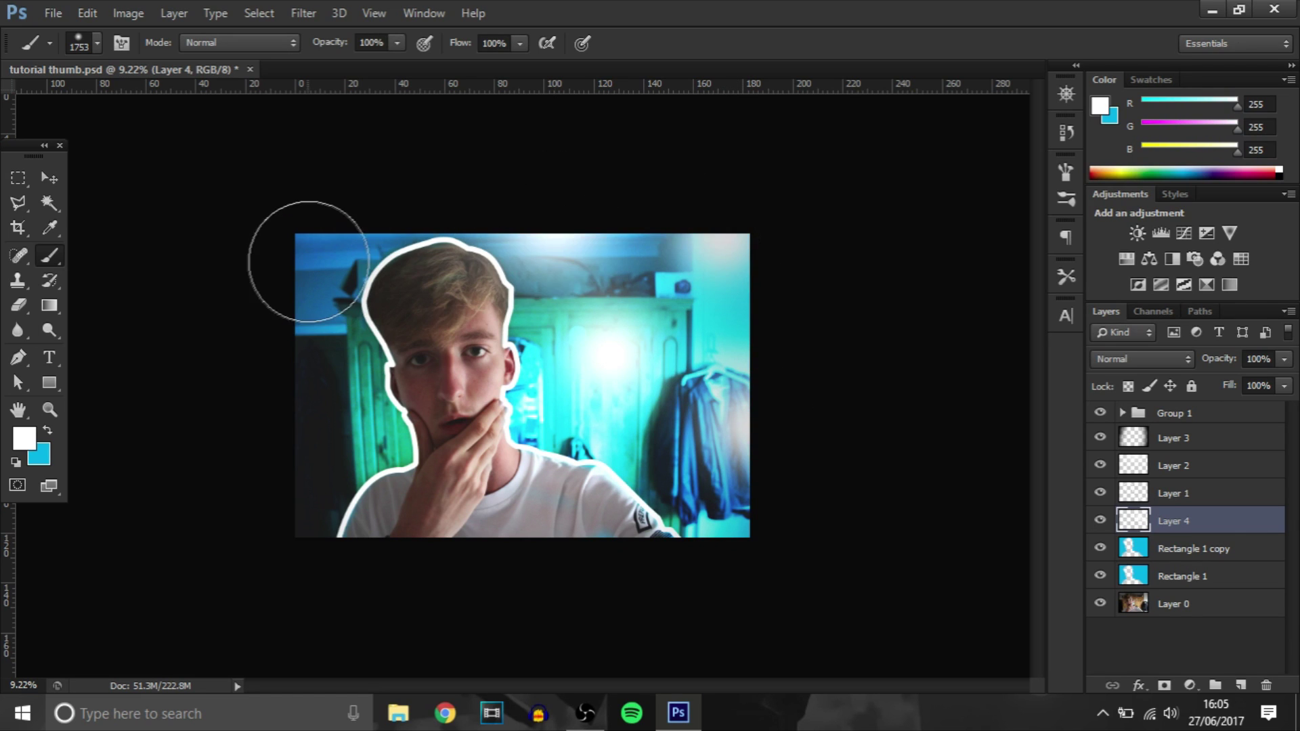
pyautogui.click(310, 263)
pyautogui.click(338, 428)
pyautogui.click(589, 549)
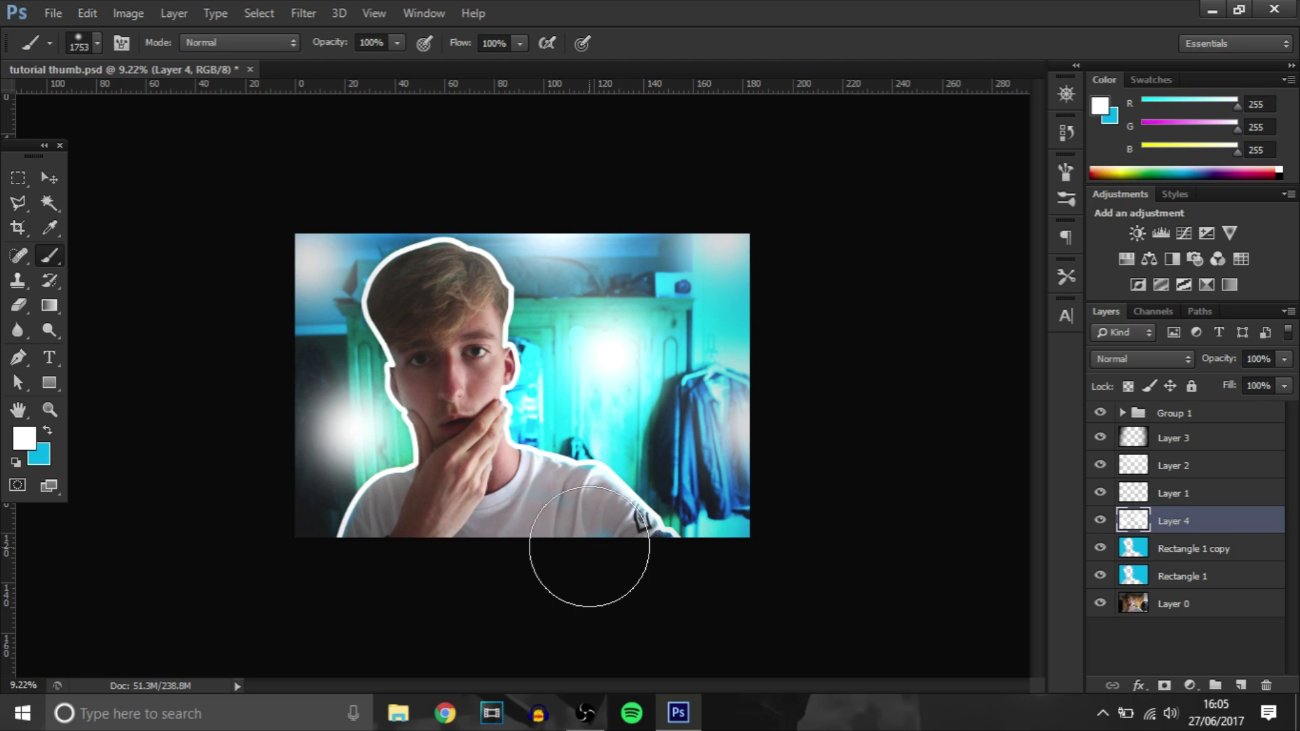
pyautogui.click(759, 447)
# - Set Layer 4's blend mode to Overlay
pyautogui.click(1110, 361)
pyautogui.press('Escape')
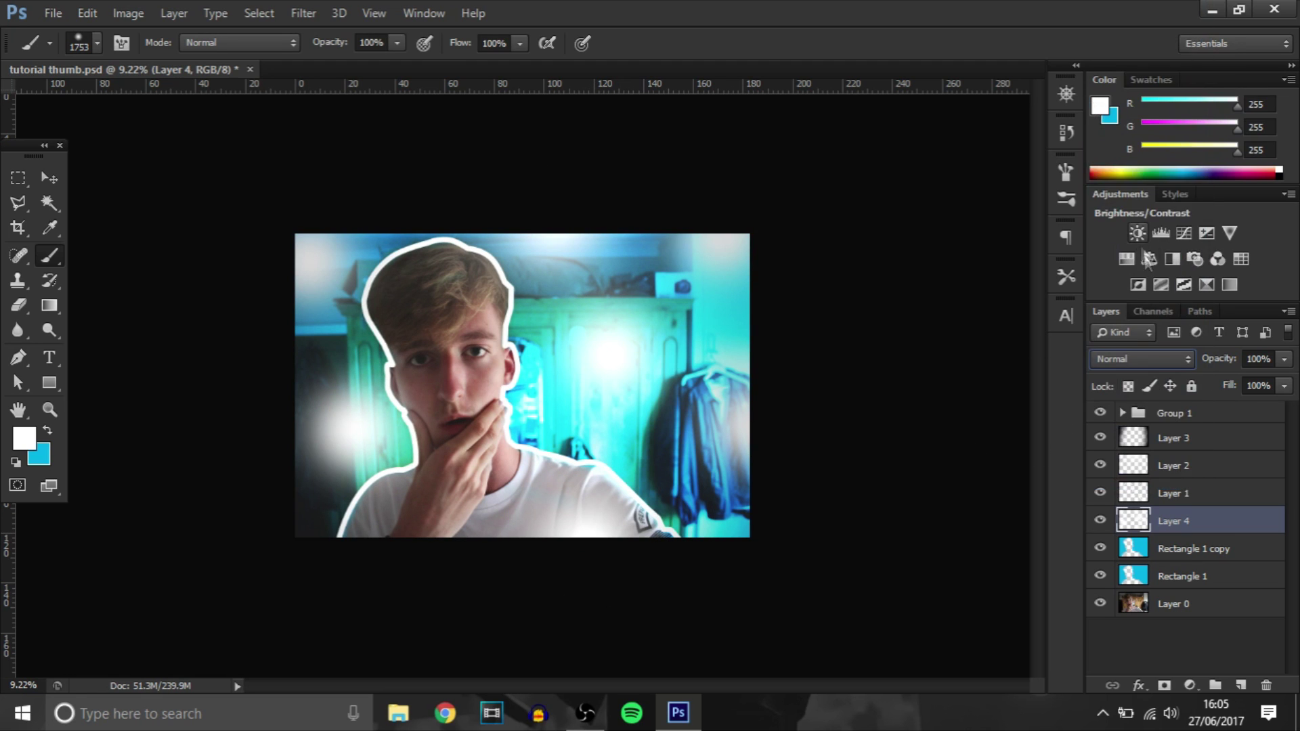
pyautogui.click(1149, 364)
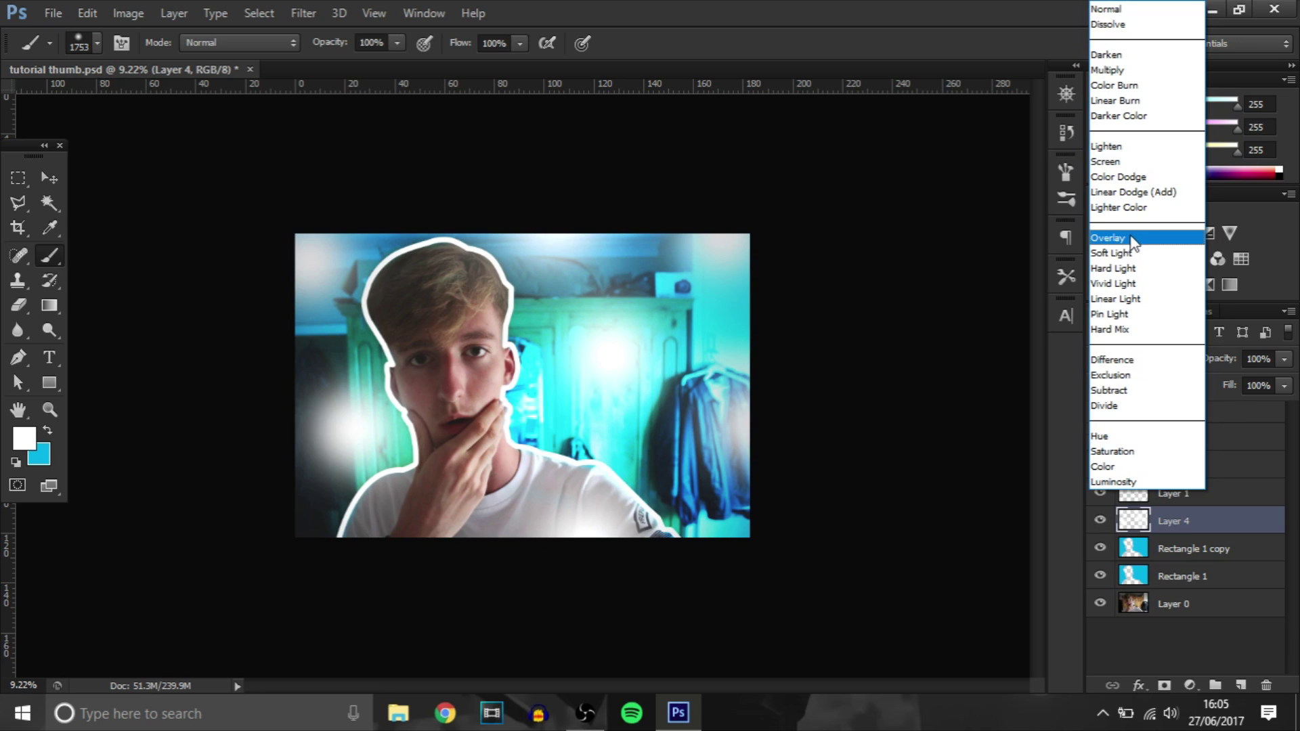
pyautogui.click(1133, 241)
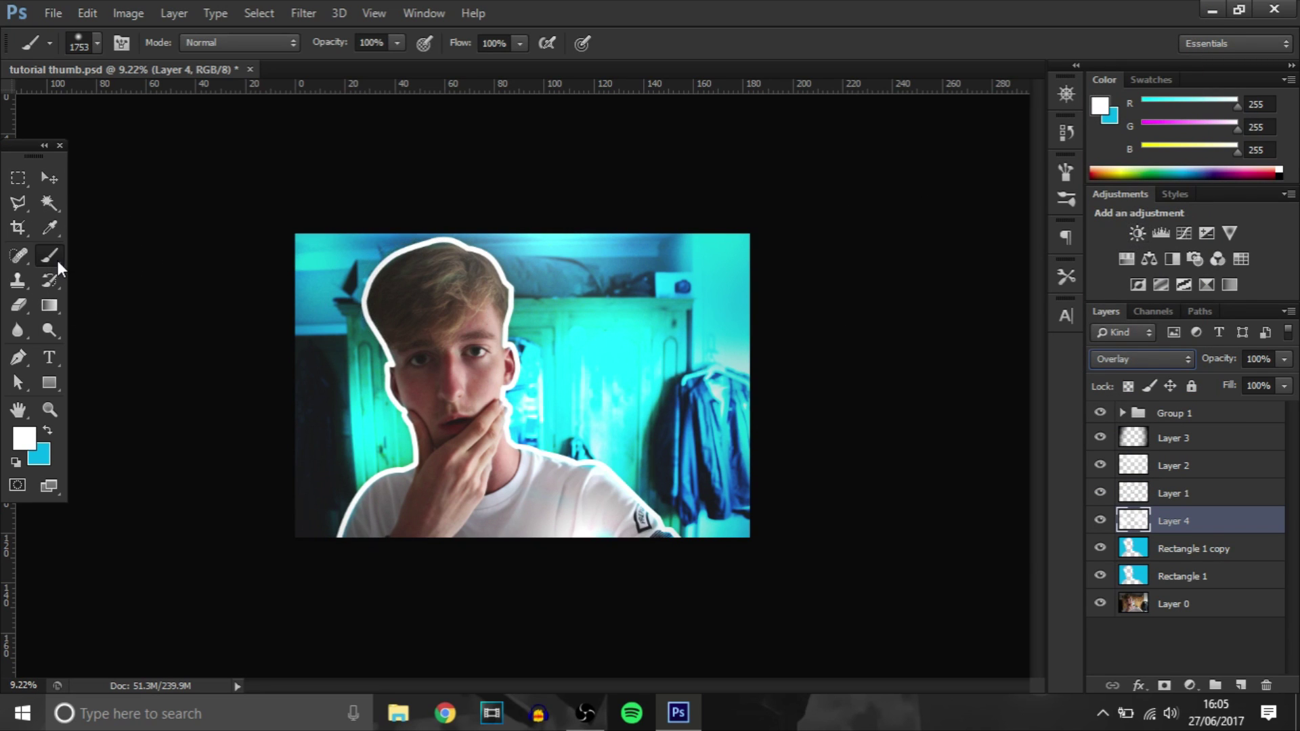
pyautogui.click(50, 178)
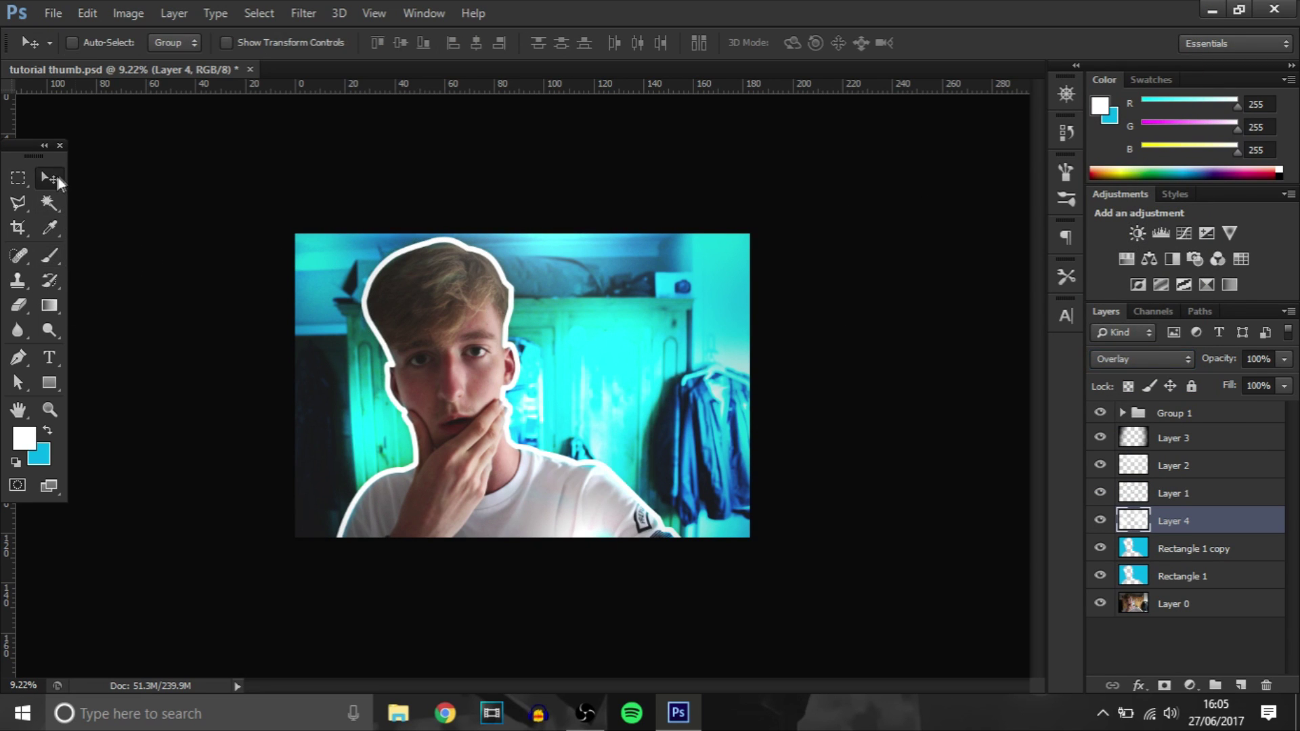
# - Create Layer 5 above Layer 3, paint a large blue stroke, and blend it in Color Dodge
pyautogui.click(1204, 438)
pyautogui.click(1241, 686)
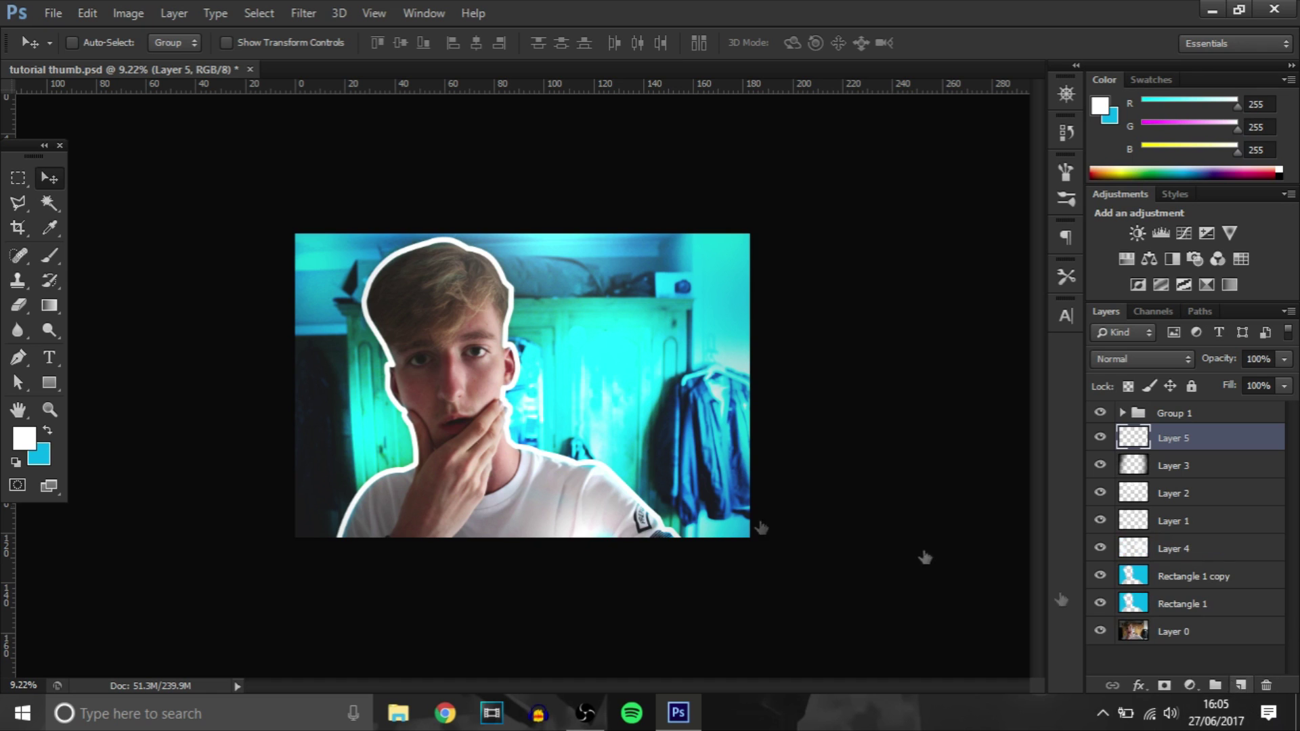
pyautogui.click(59, 254)
pyautogui.click(48, 430)
pyautogui.moveTo(413, 459); pyautogui.dragTo(542, 460)
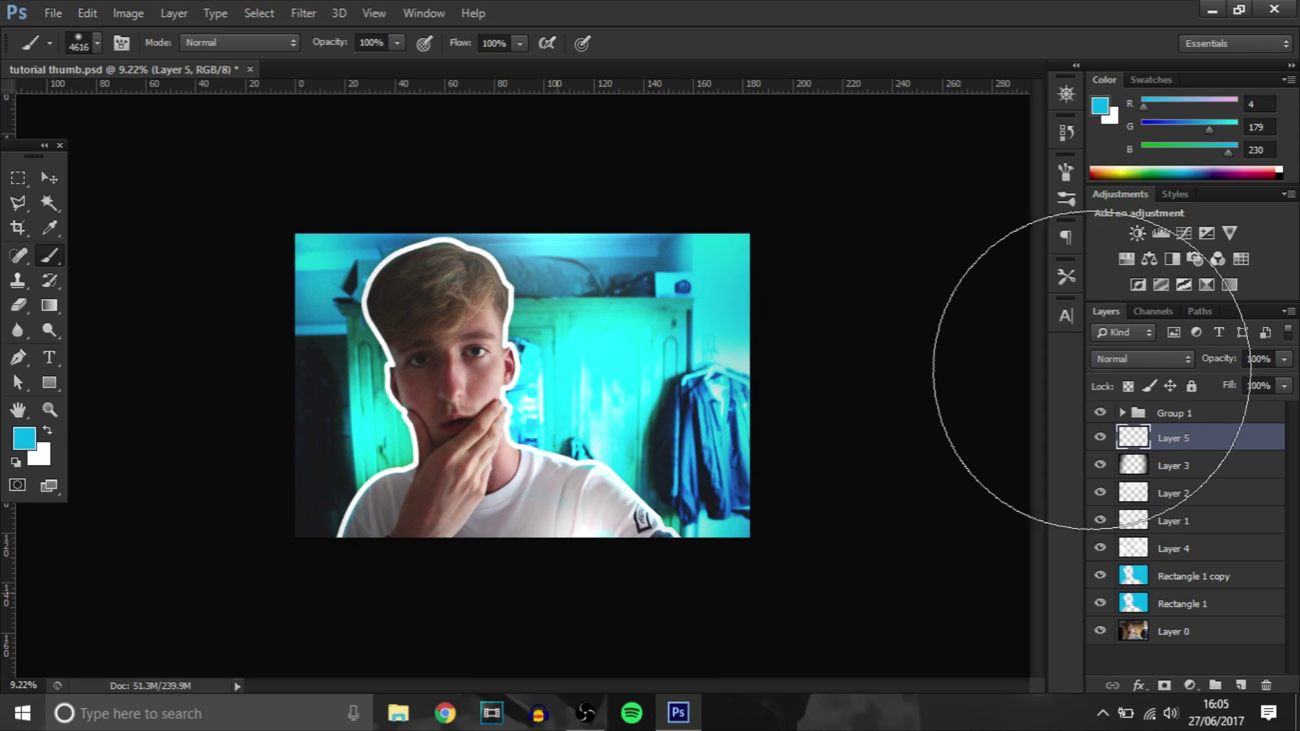
pyautogui.click(1143, 359)
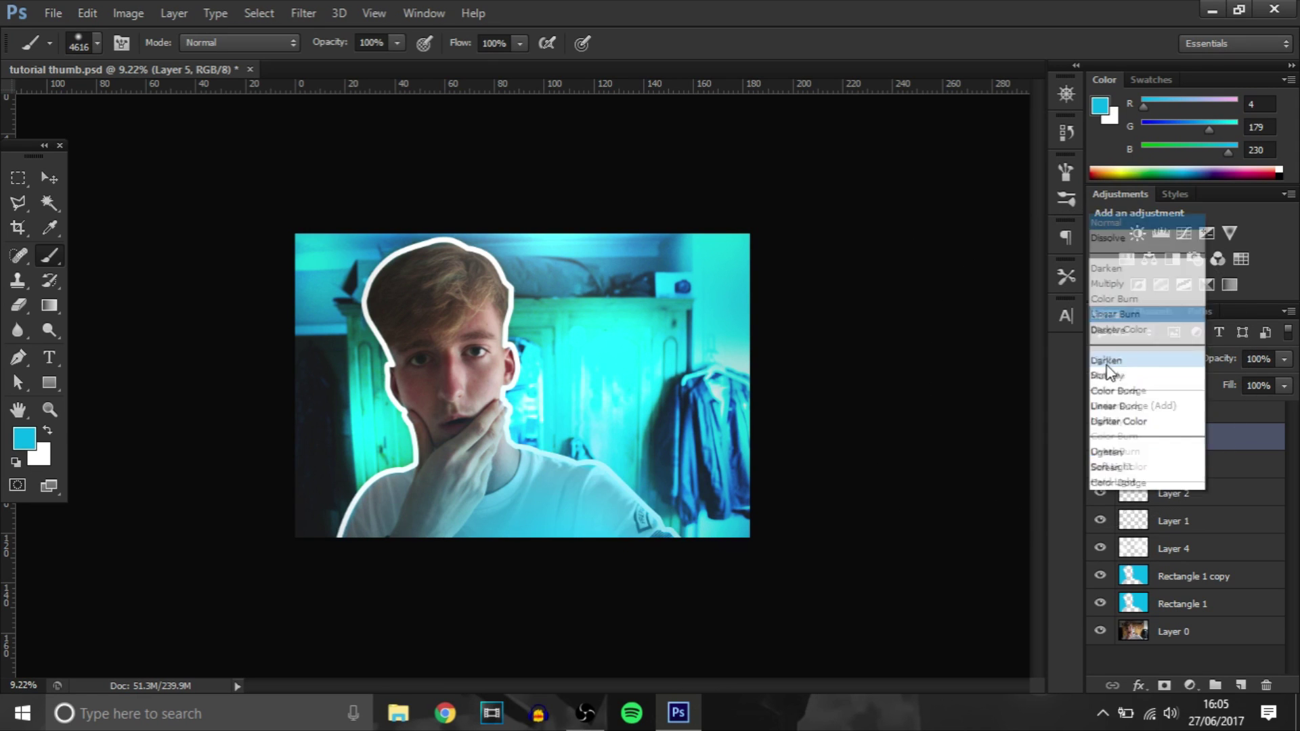
pyautogui.click(1136, 177)
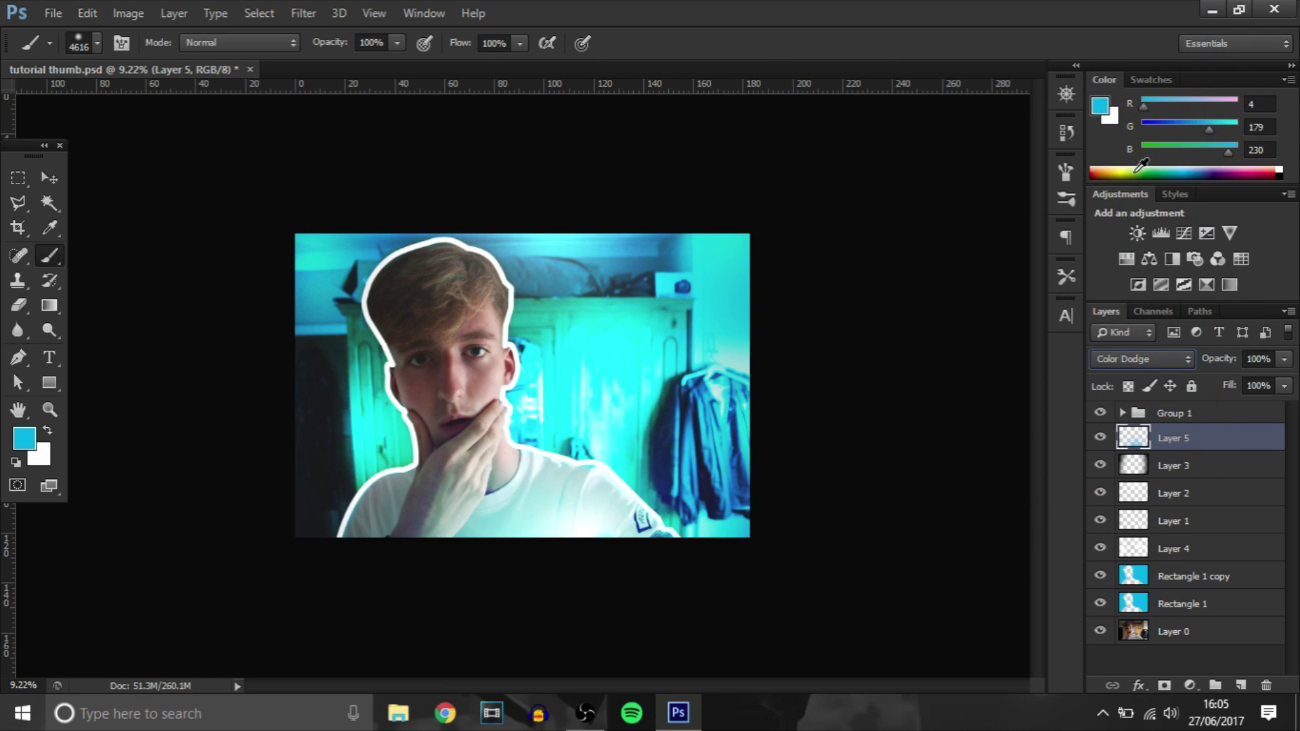
pyautogui.click(50, 178)
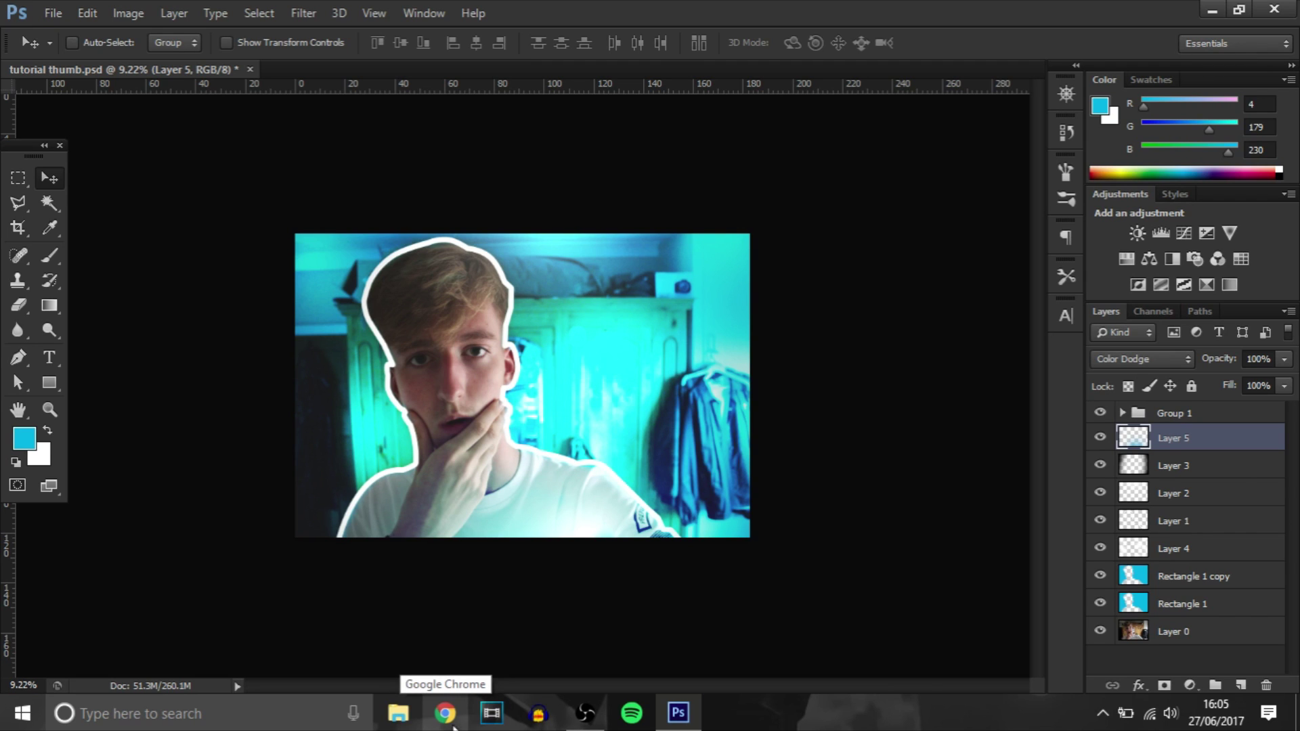
pyautogui.click(48, 15)
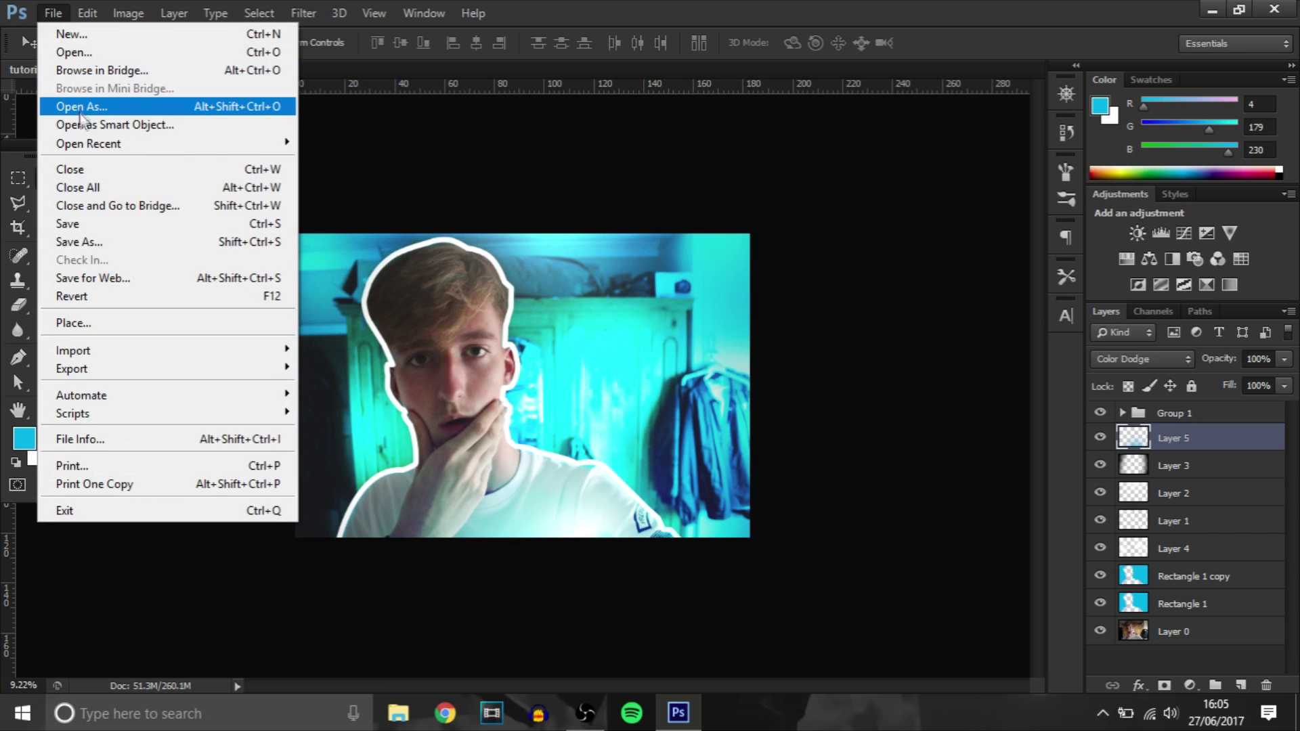
pyautogui.click(77, 54)
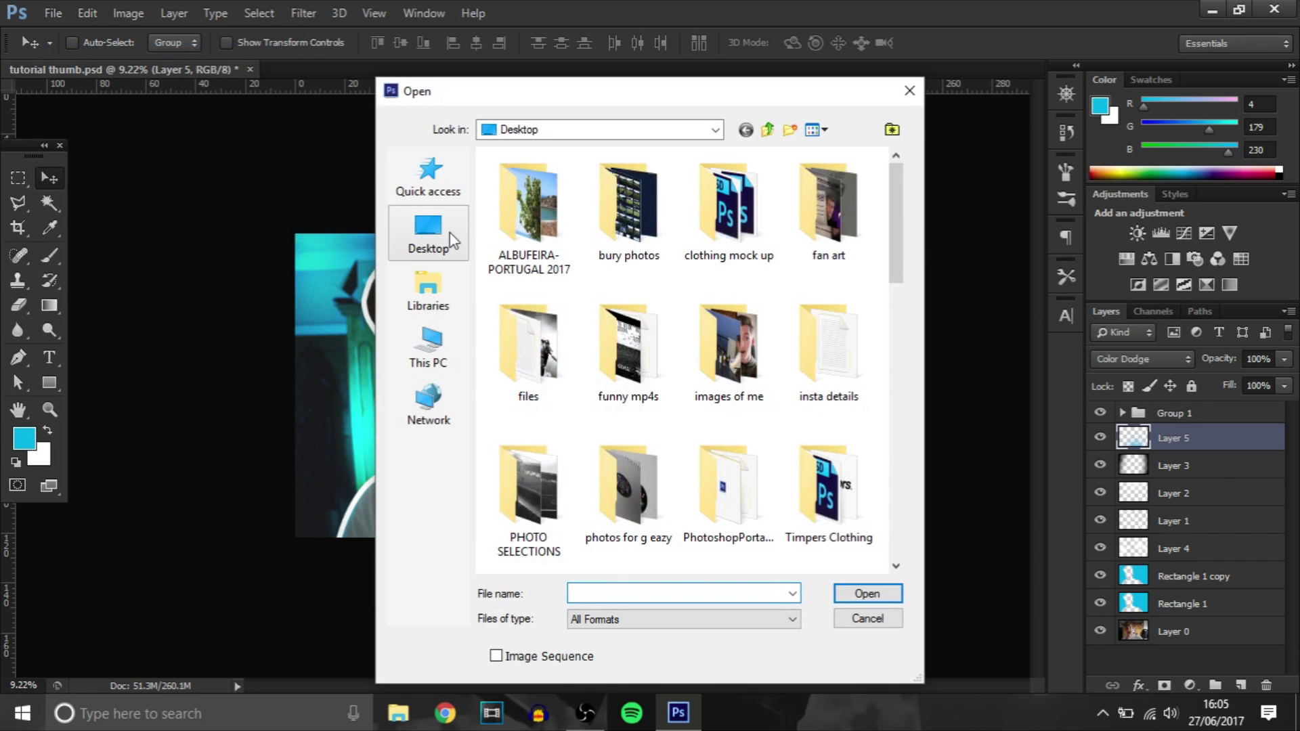
pyautogui.click(450, 234)
pyautogui.moveTo(903, 203); pyautogui.dragTo(877, 312)
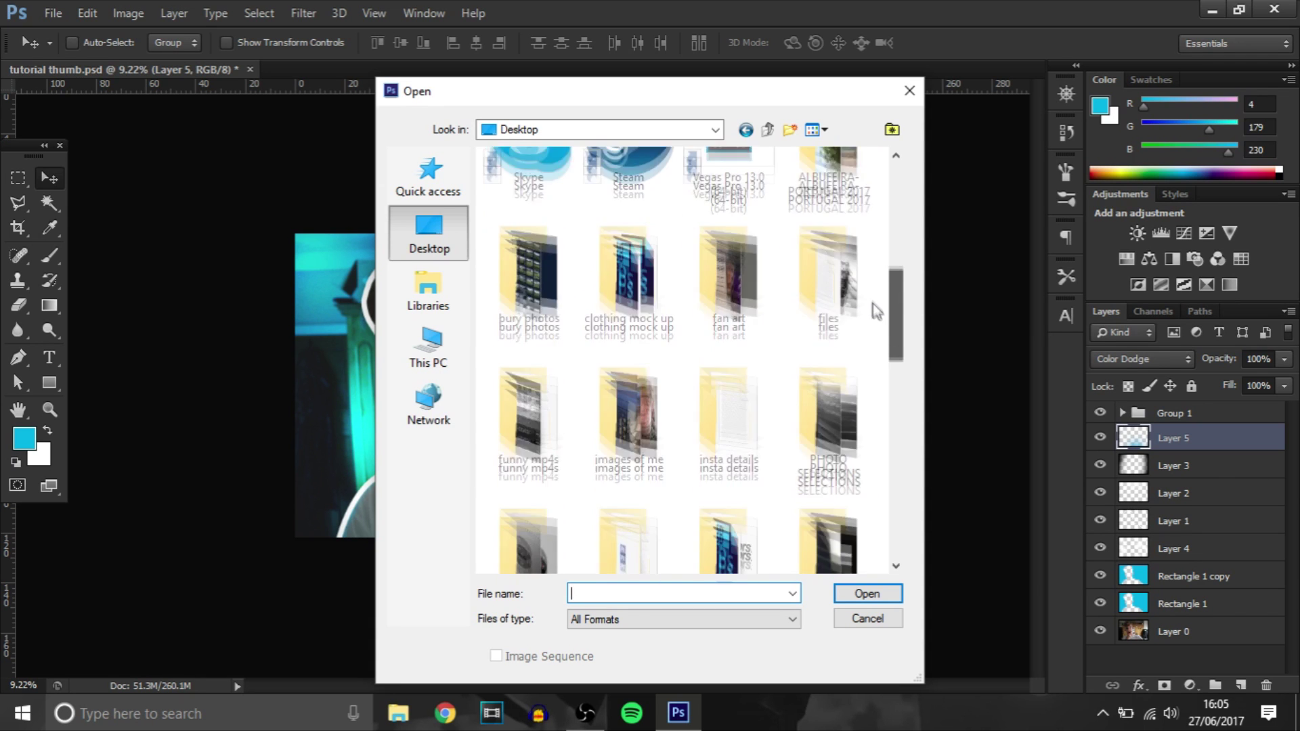
pyautogui.doubleClick(874, 308)
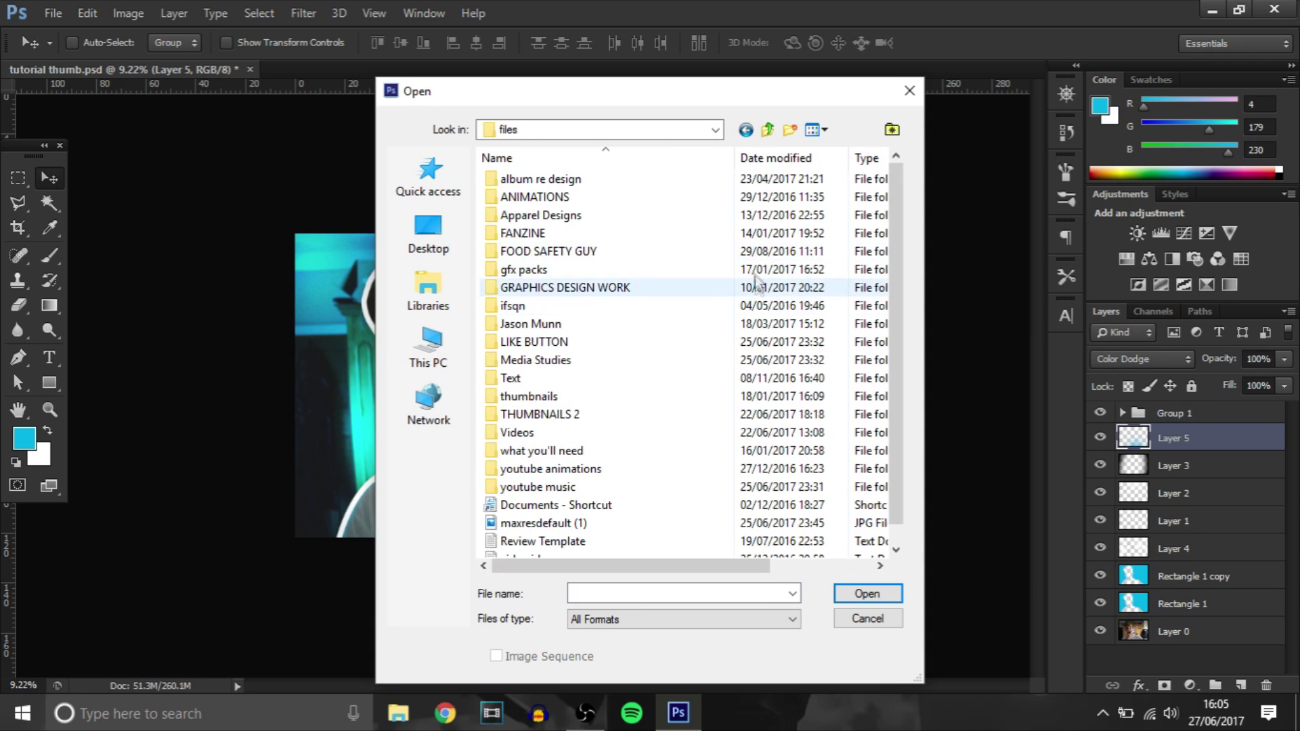
pyautogui.doubleClick(754, 271)
pyautogui.doubleClick(607, 241)
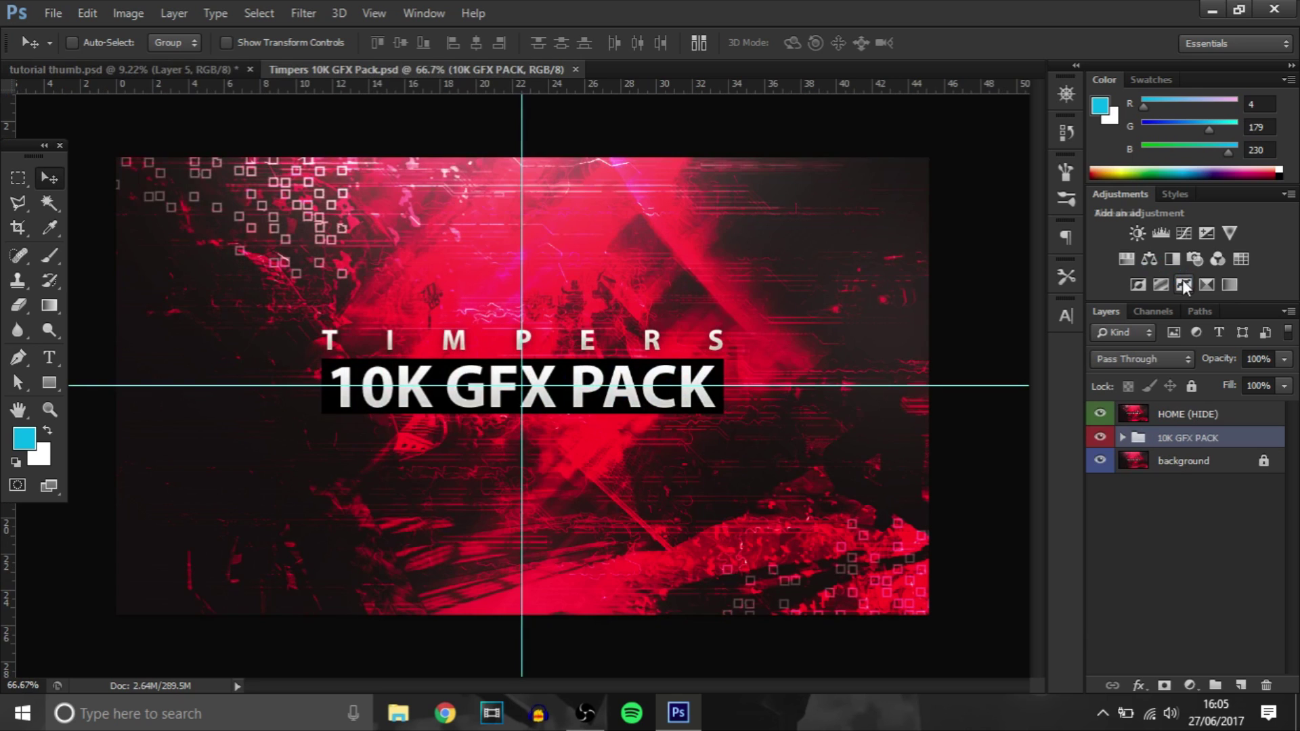
pyautogui.click(1100, 414)
pyautogui.click(1125, 438)
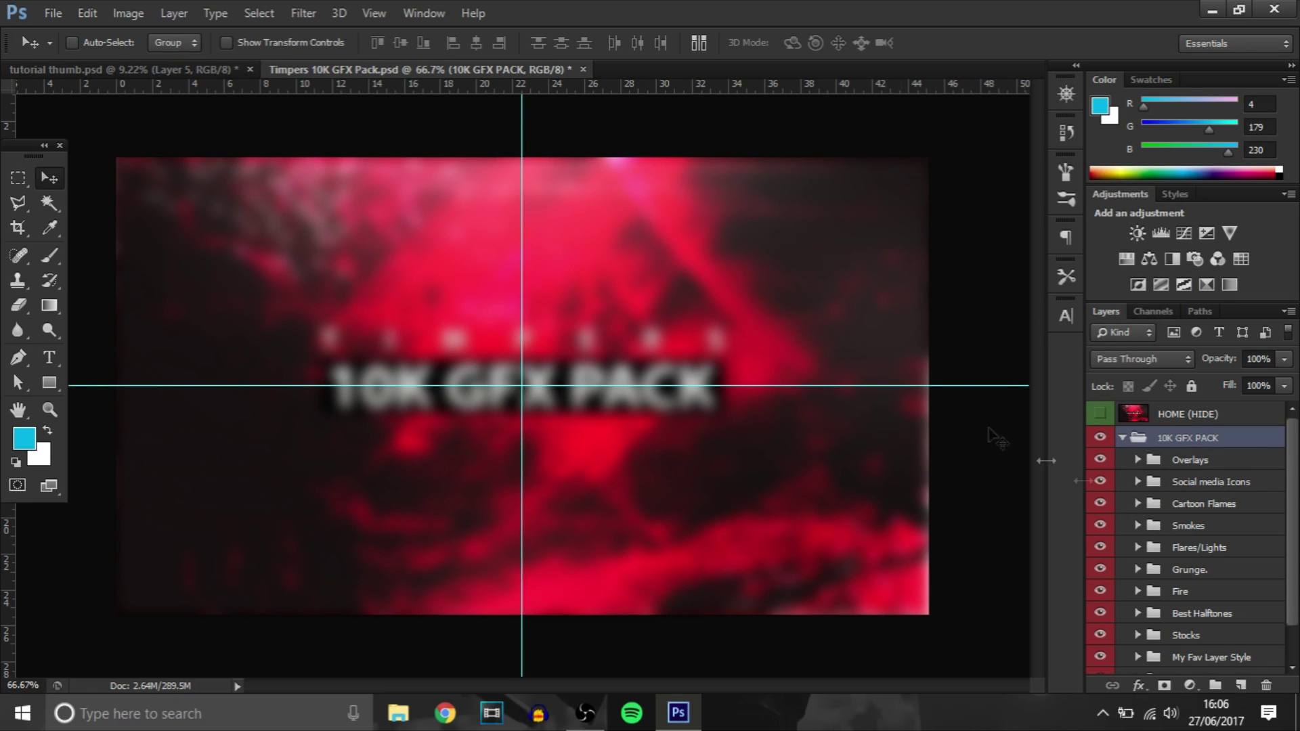
pyautogui.click(583, 70)
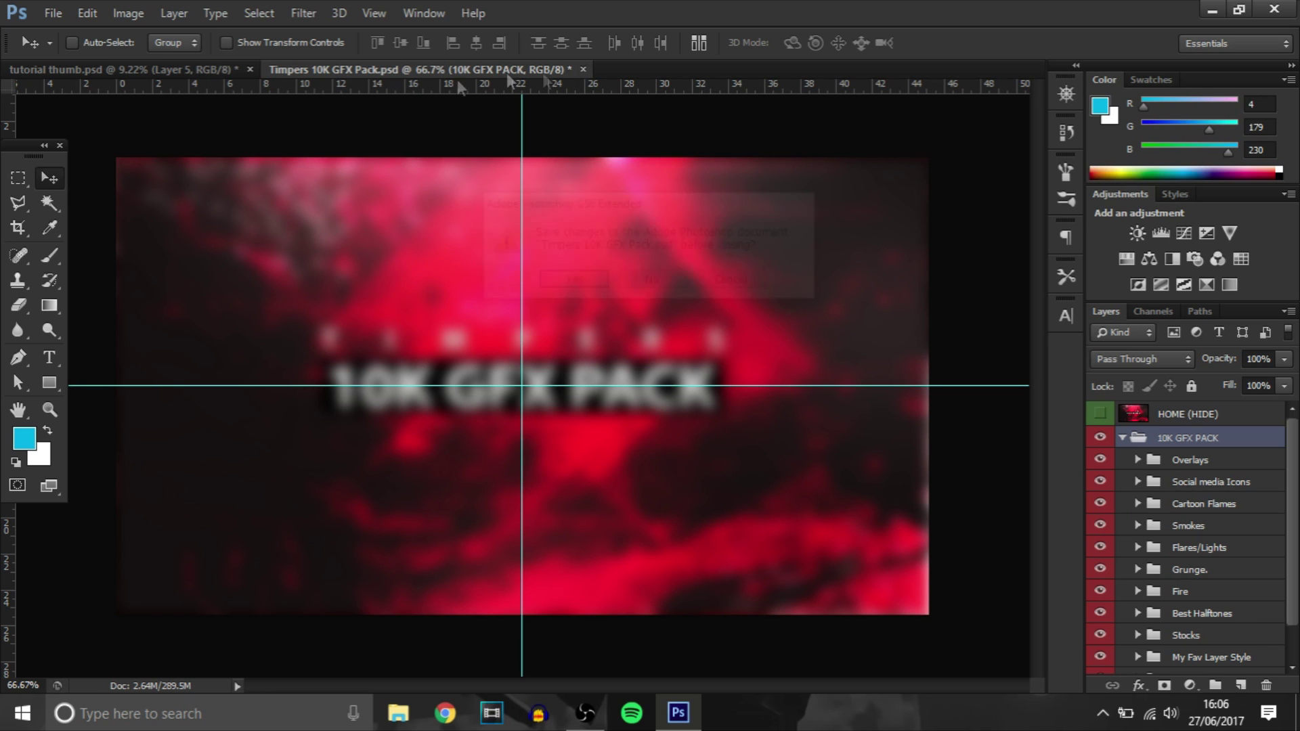
# - Discard GFX pack changes and open The thumbnail template editor.psd from the desktop thumbnails folder
pyautogui.click(652, 282)
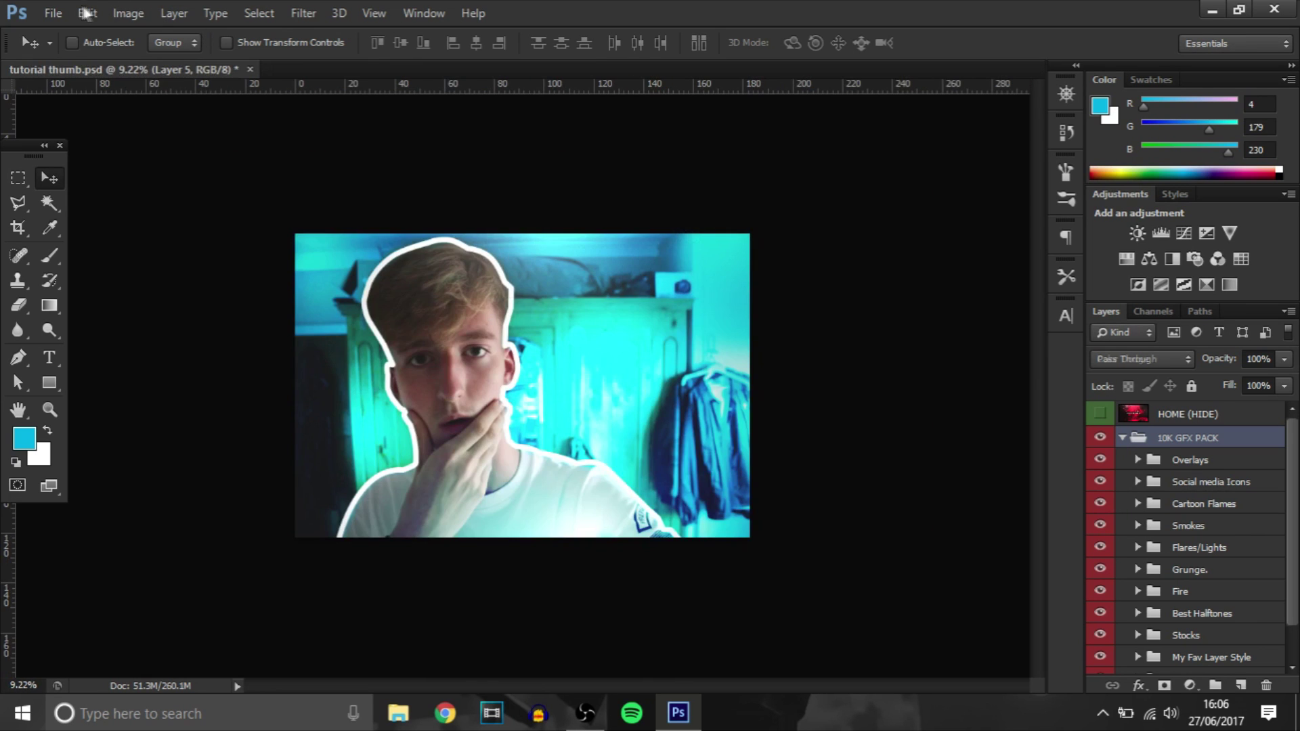
pyautogui.click(53, 13)
pyautogui.click(81, 61)
pyautogui.click(428, 233)
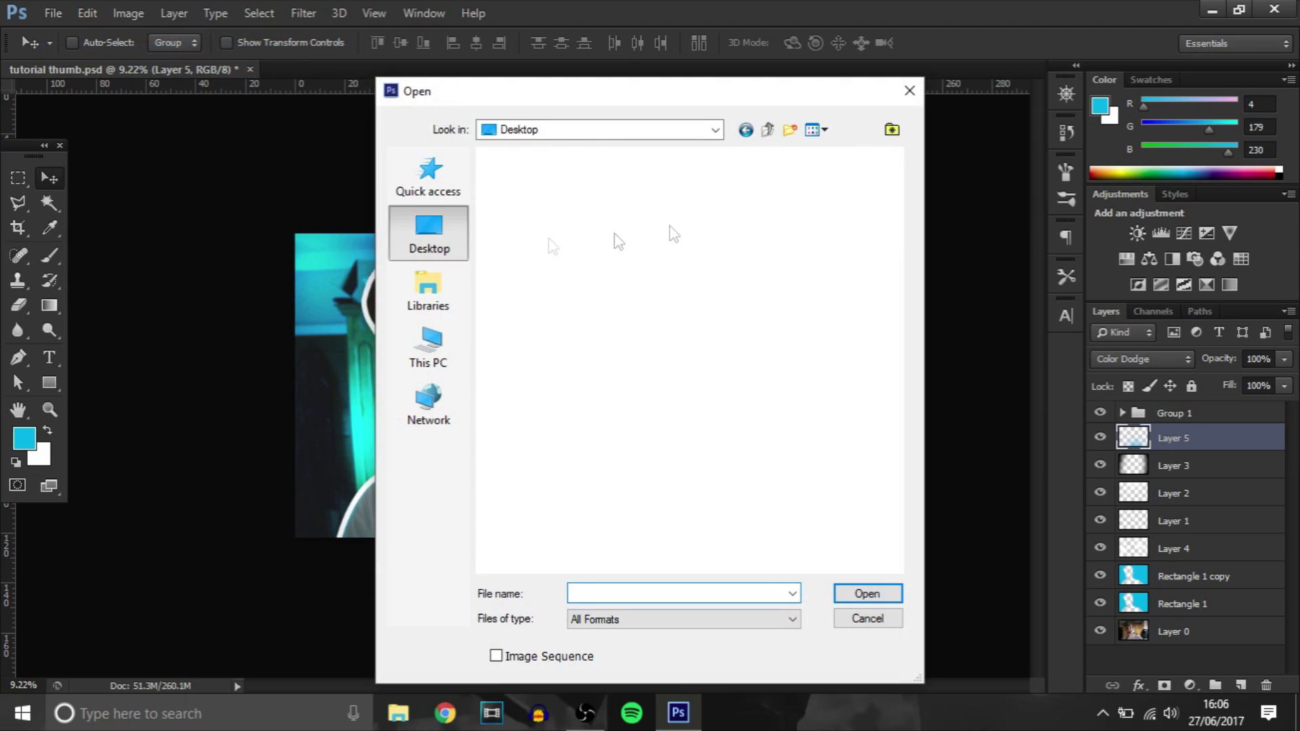
pyautogui.moveTo(896, 179); pyautogui.dragTo(909, 287)
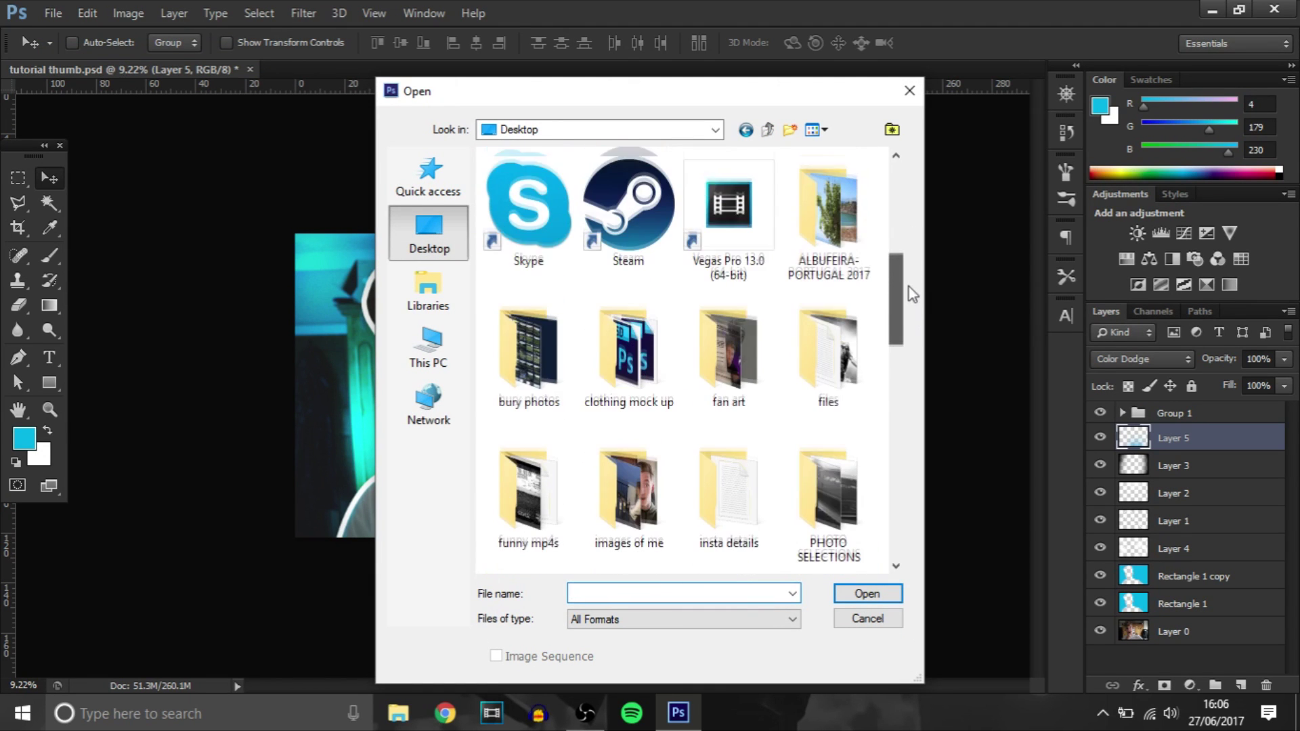
pyautogui.doubleClick(848, 323)
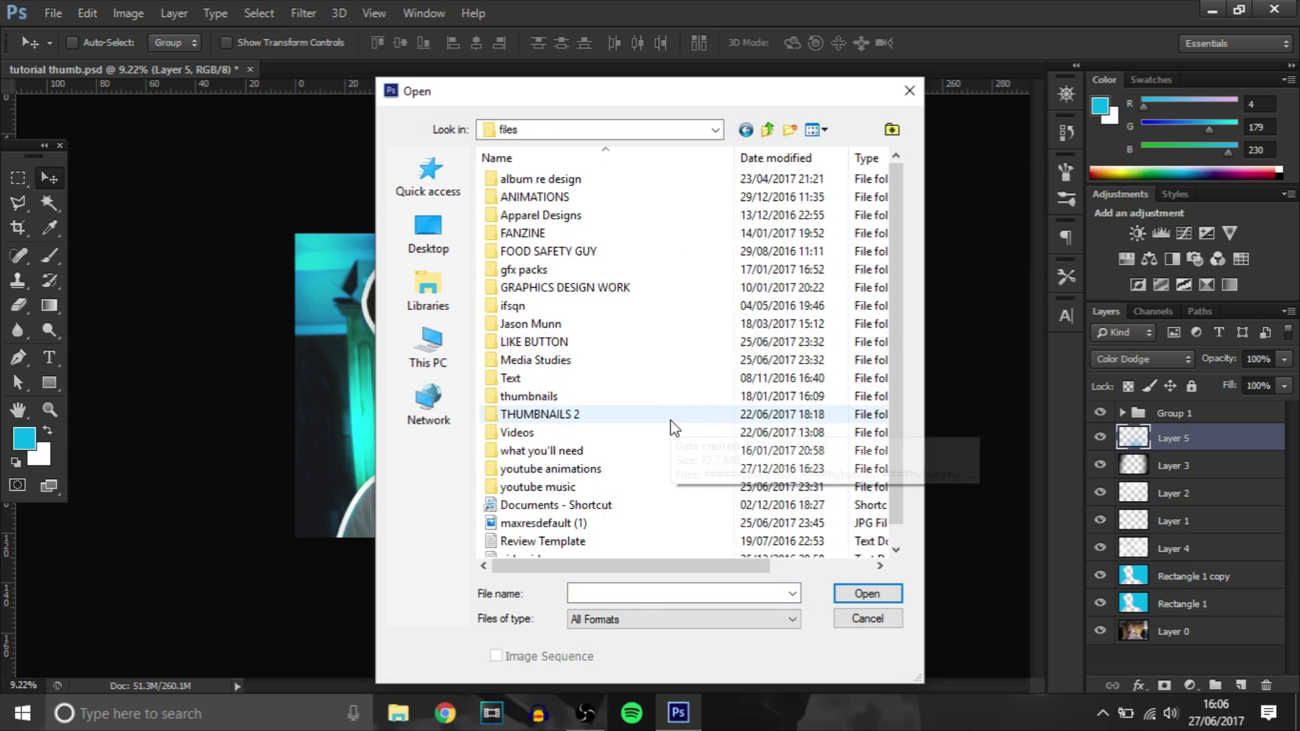
pyautogui.doubleClick(655, 400)
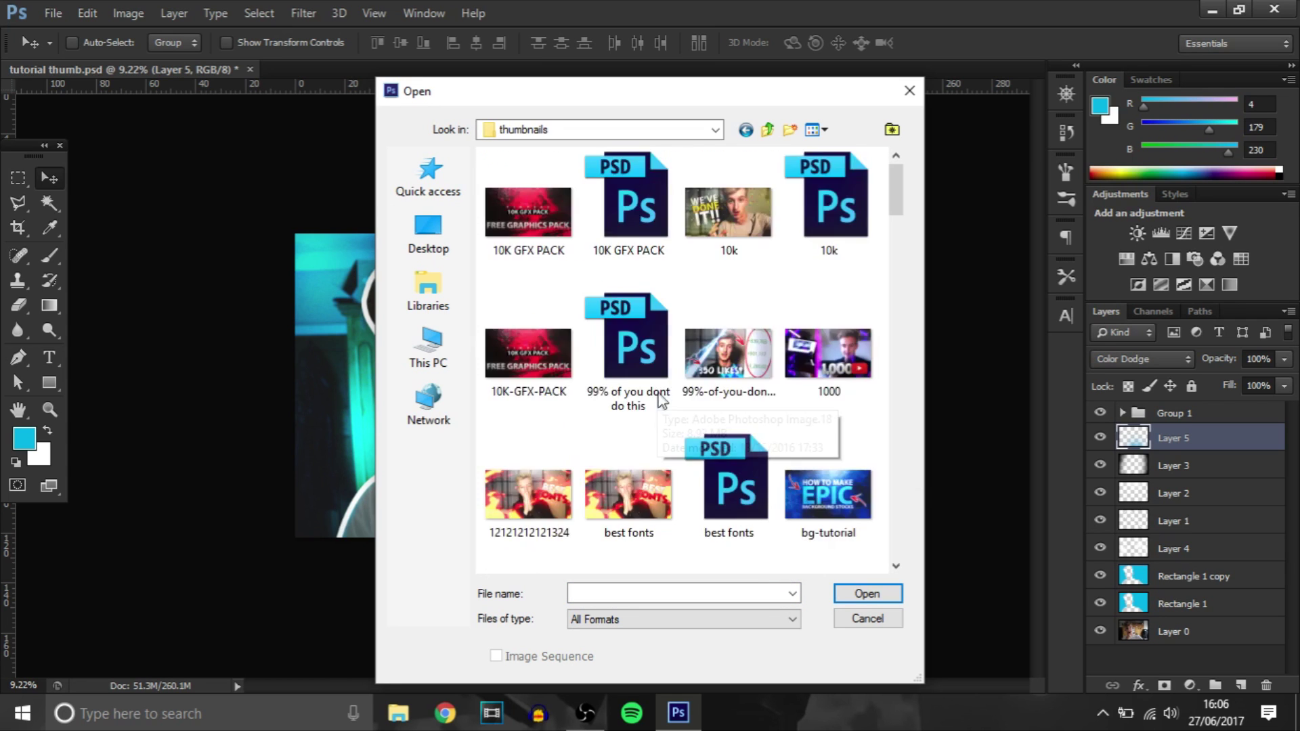
pyautogui.scroll(-10, 658, 393)
pyautogui.doubleClick(727, 204)
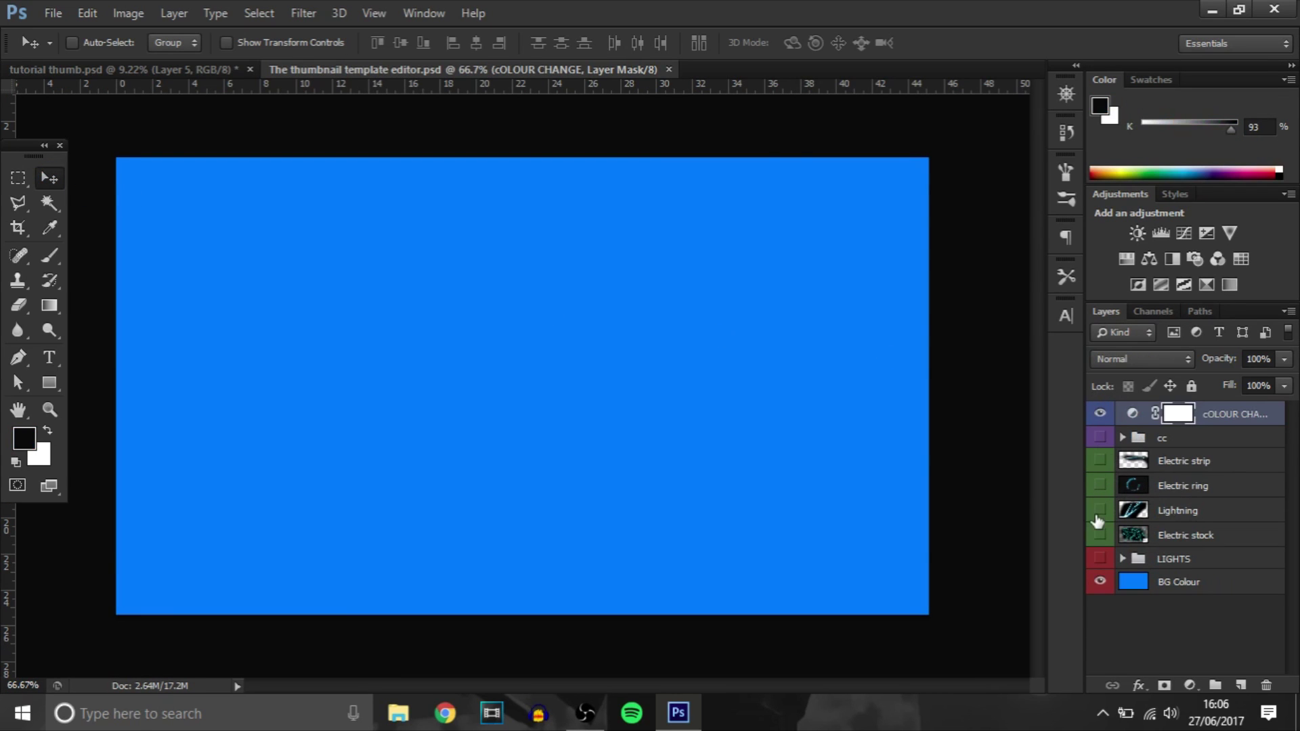
# - Copy the Lightning layer into tutorial thumb and scale it up across the right side
pyautogui.click(1098, 516)
pyautogui.click(1165, 511)
pyautogui.moveTo(366, 337); pyautogui.dragTo(605, 458)
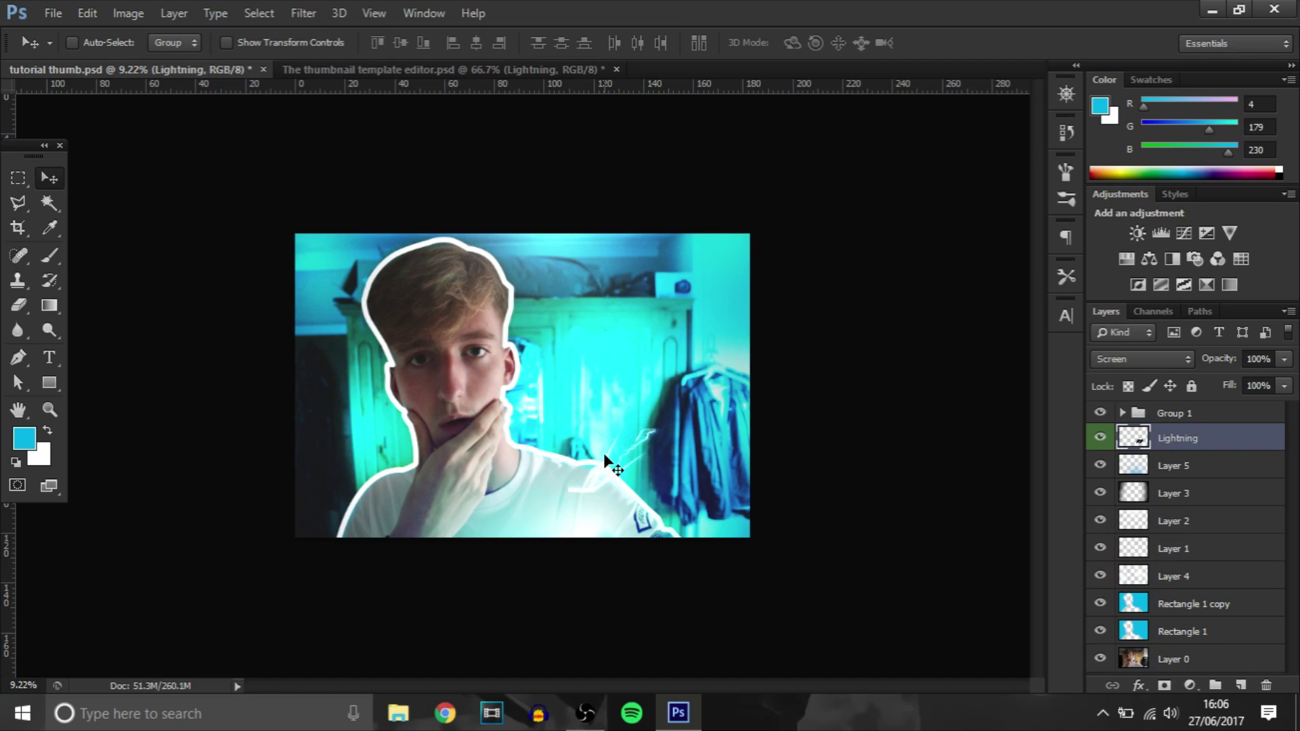
pyautogui.hotkey('ctrl', 't')
pyautogui.moveTo(681, 425); pyautogui.dragTo(841, 369)
pyautogui.press('Return')
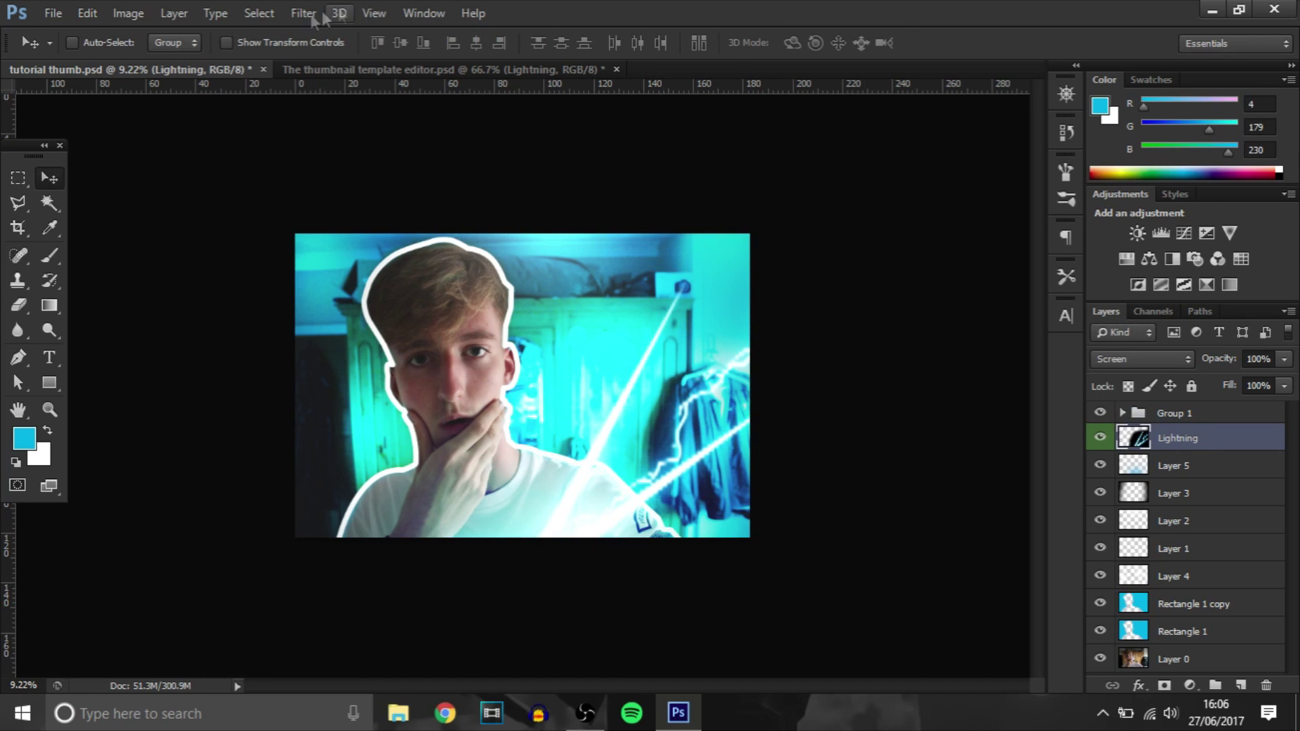
# - Apply a Mosaic filter with cell size 63 to the Lightning layer
pyautogui.click(309, 14)
pyautogui.moveTo(401, 259)
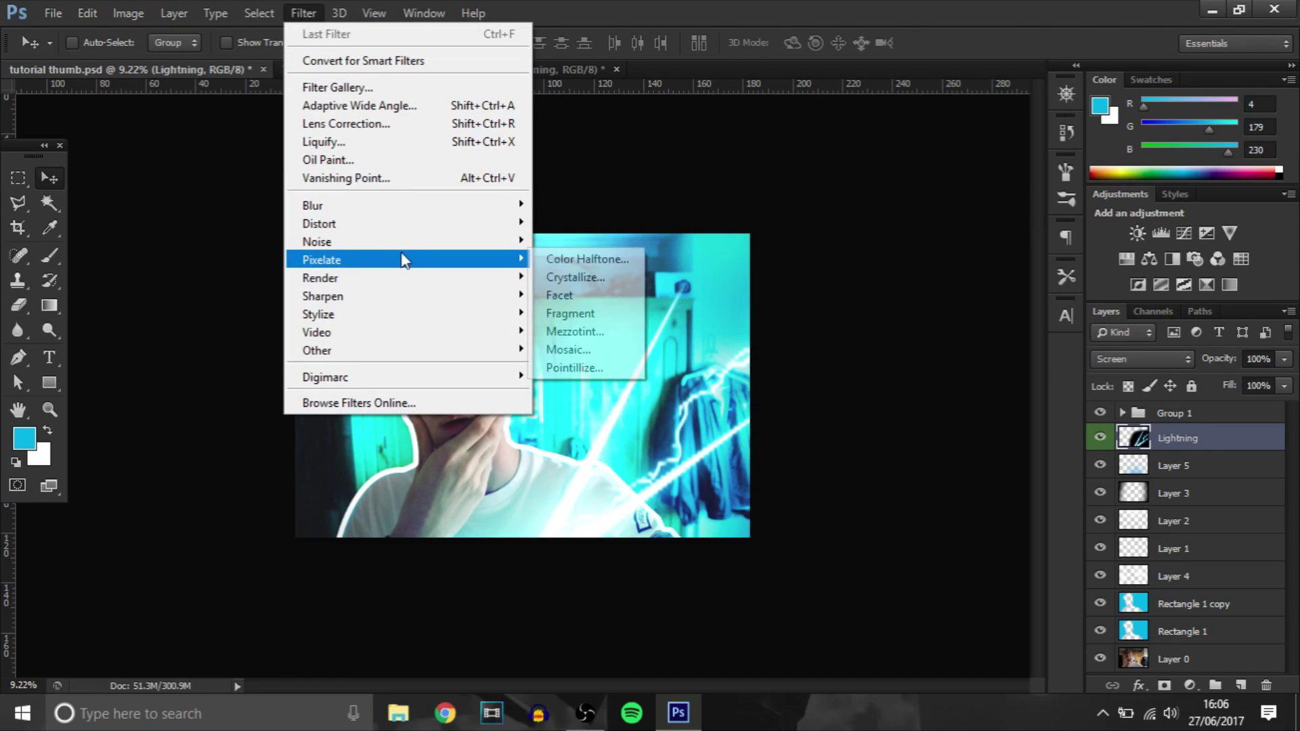
pyautogui.click(583, 350)
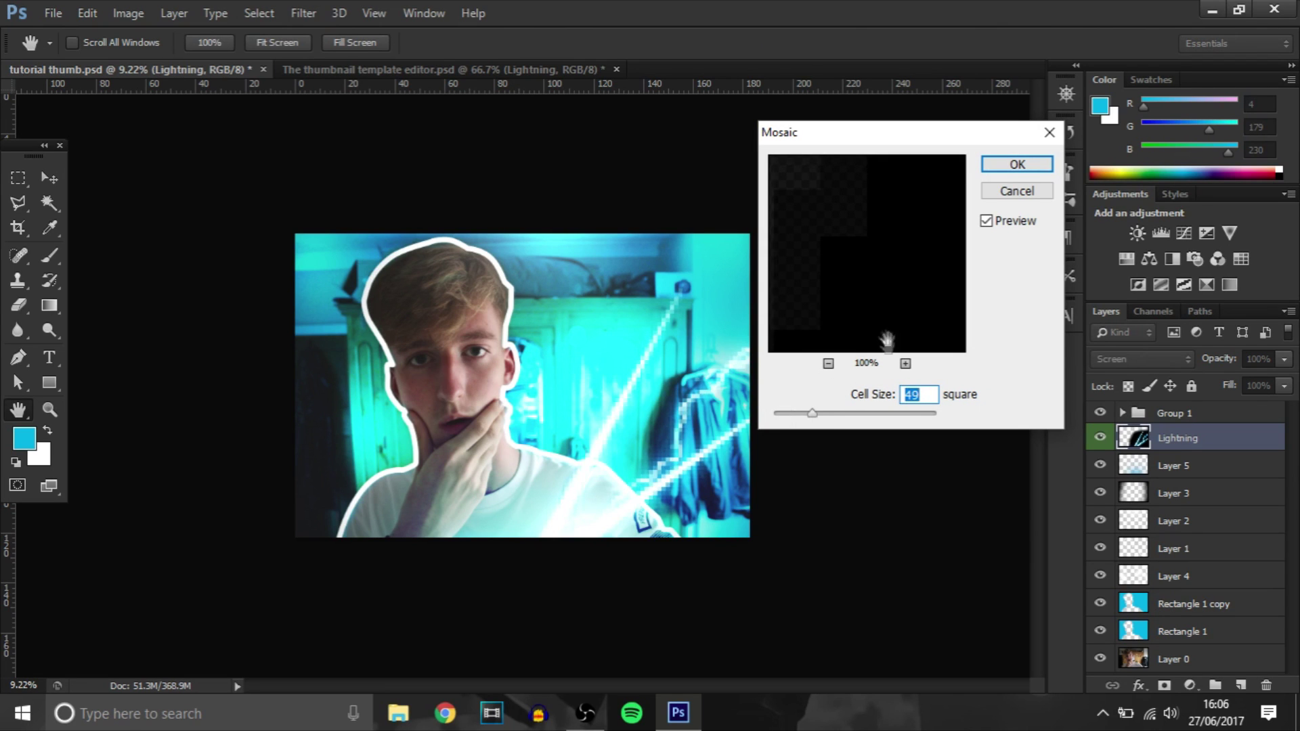
pyautogui.click(1017, 164)
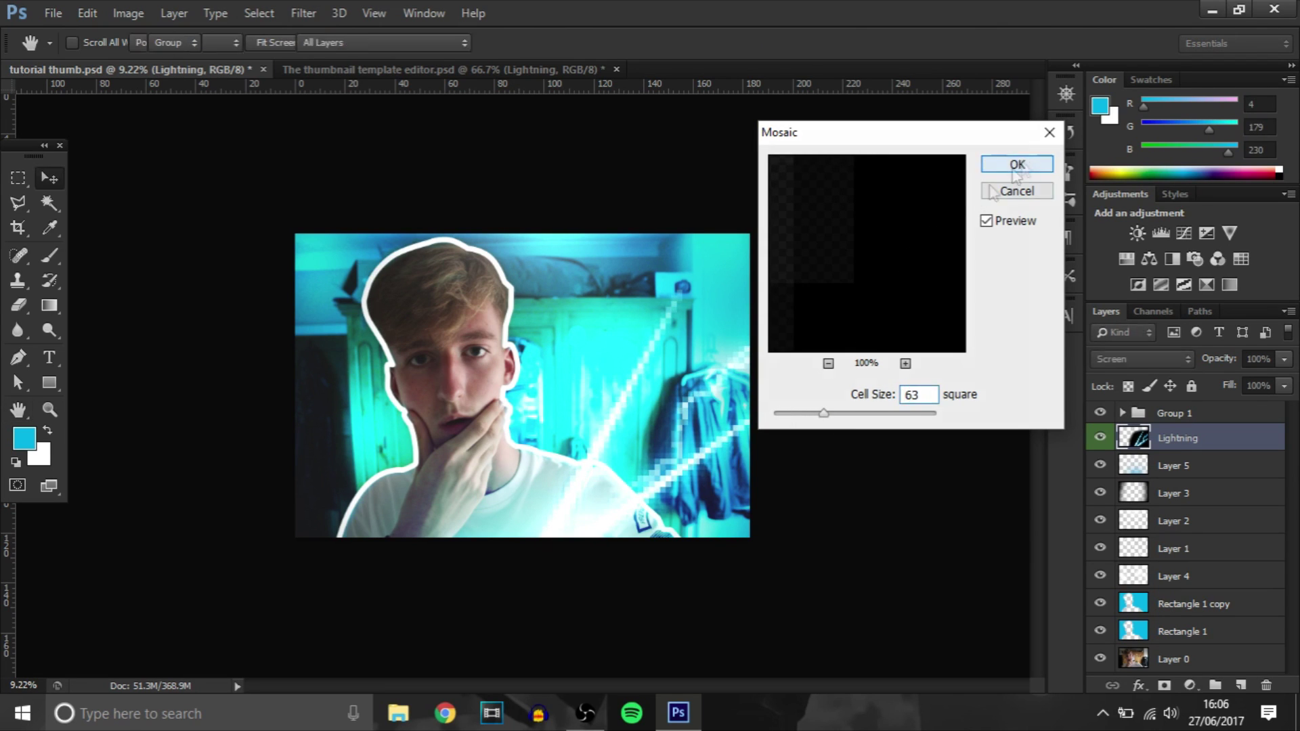
# - Enlarge the pixelated lightning to 125.66% and shift it up and left
pyautogui.hotkey('ctrl', 't')
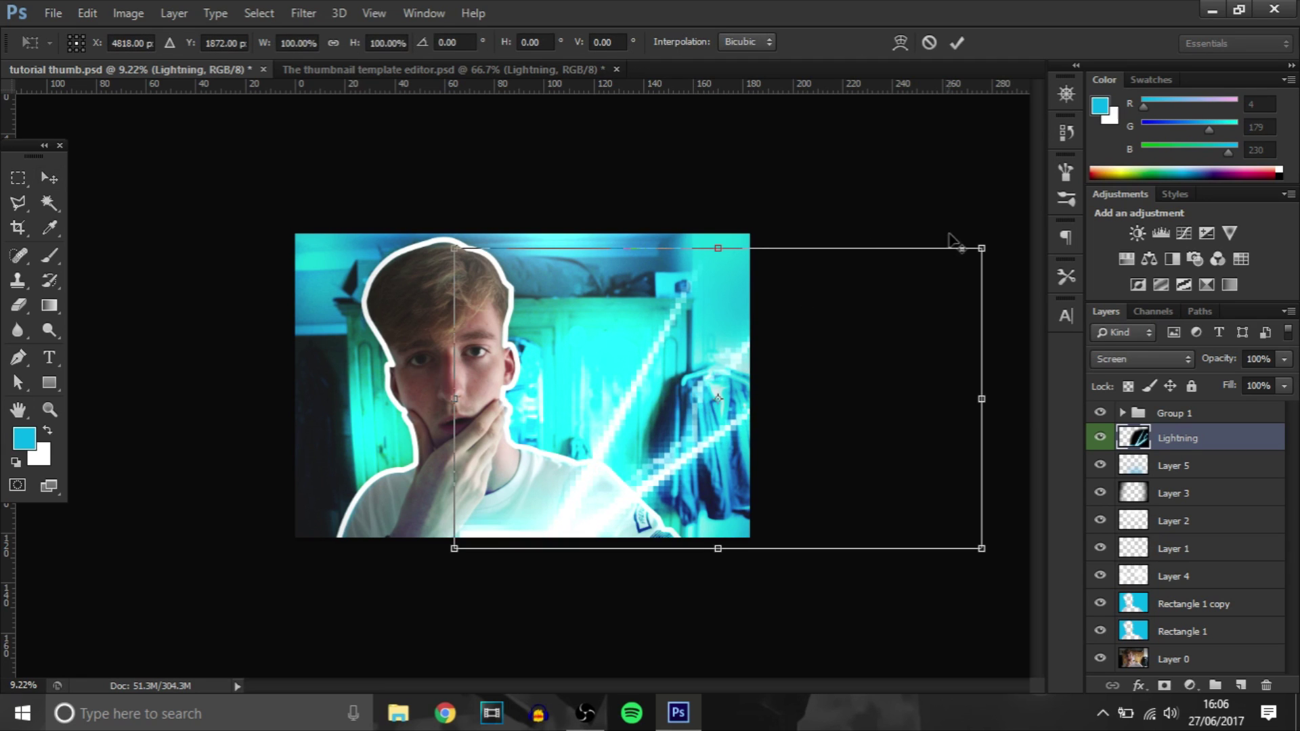
pyautogui.moveTo(982, 245); pyautogui.dragTo(1049, 210)
pyautogui.moveTo(733, 392); pyautogui.dragTo(725, 343)
pyautogui.press('Return')
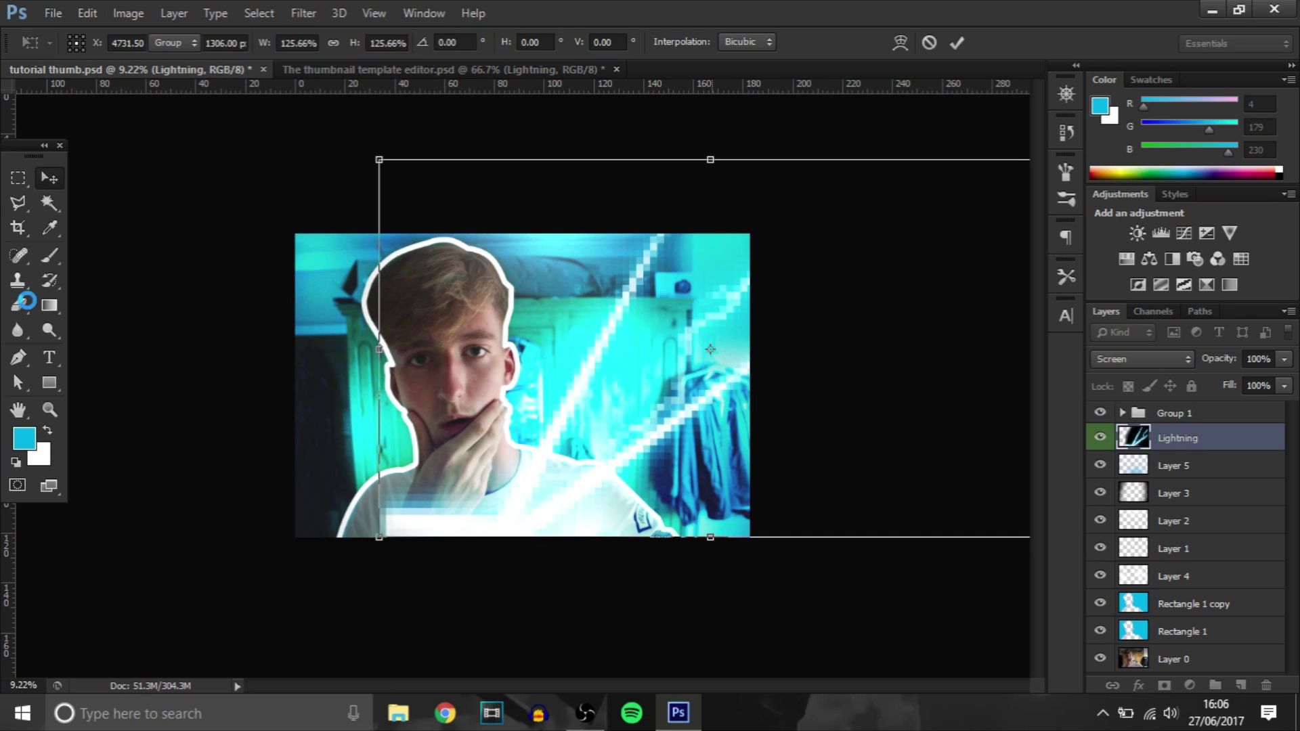
# - Erase the lightning over the shirt with an eraser about 1166 px
pyautogui.click(20, 304)
pyautogui.rightClick(461, 504)
pyautogui.keyDown('alt'); pyautogui.rightClick(467, 498); pyautogui.keyUp('alt')
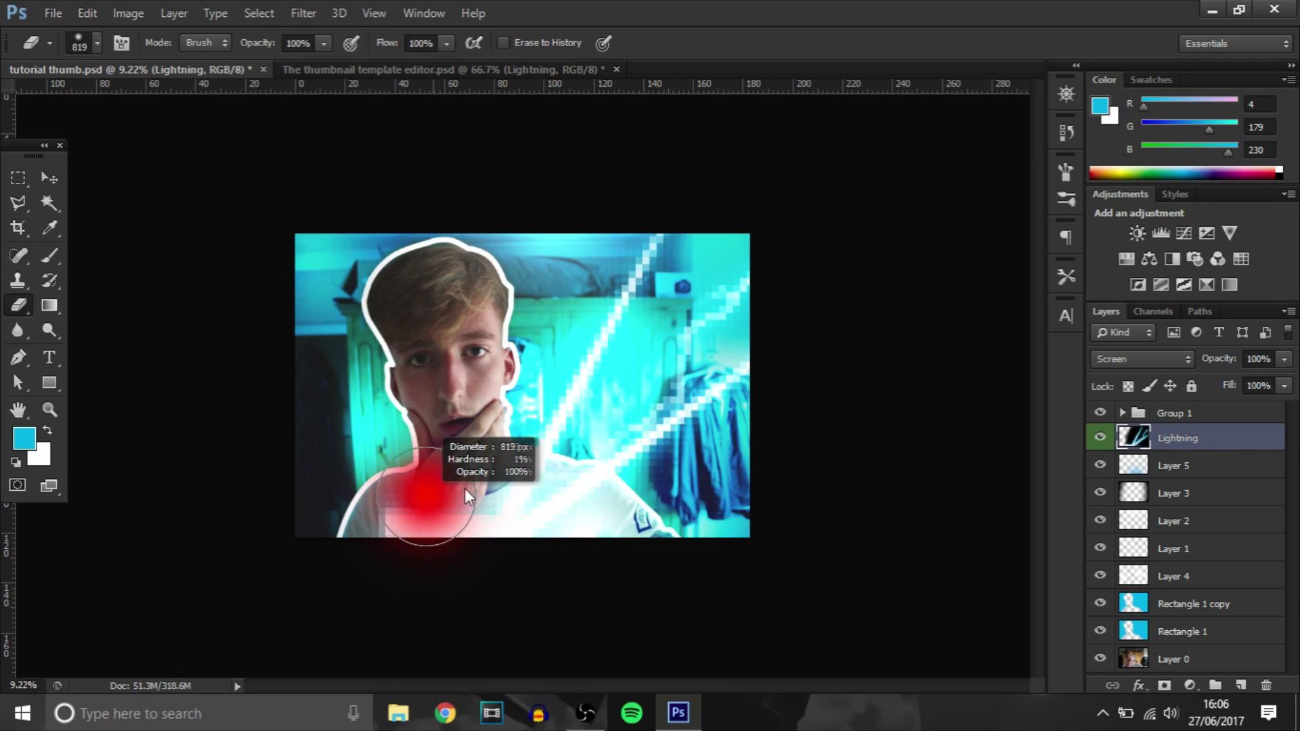
pyautogui.moveTo(467, 498); pyautogui.dragTo(489, 499)
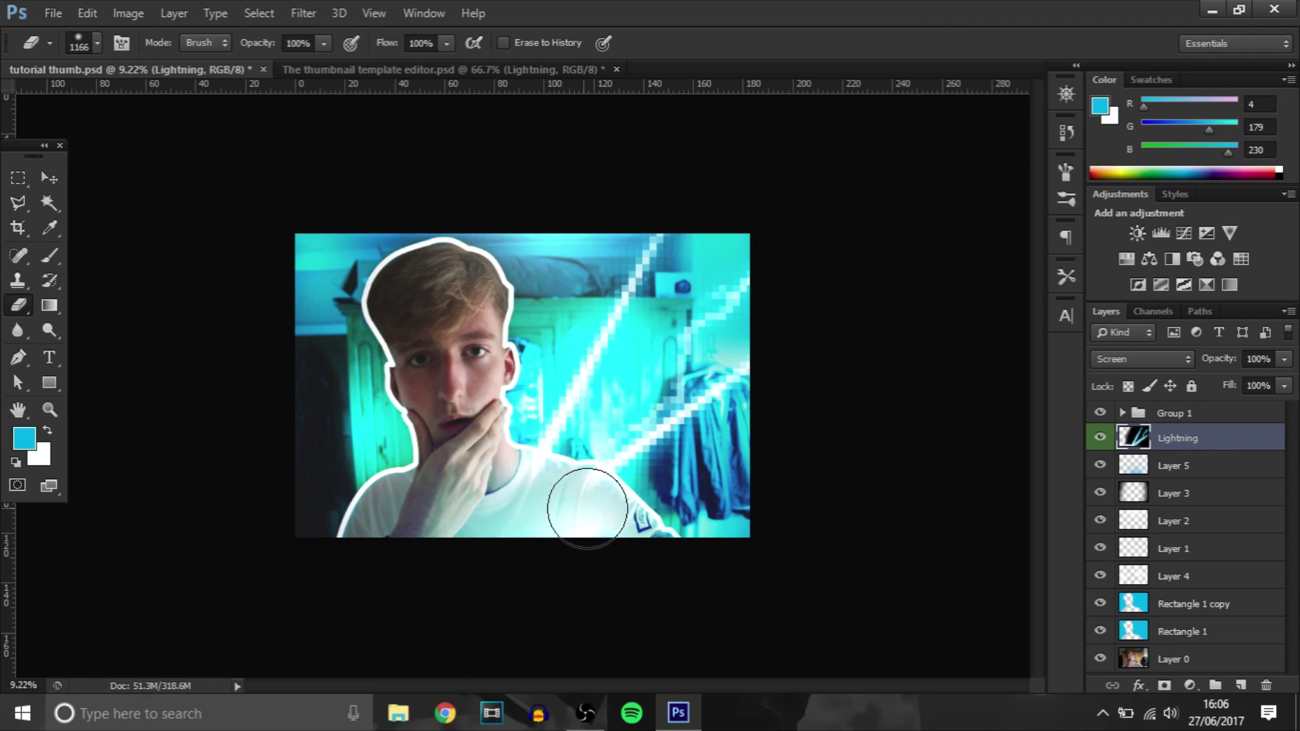
pyautogui.moveTo(587, 508)
pyautogui.mouseDown()
pyautogui.moveTo(522, 494)
pyautogui.moveTo(528, 481)
pyautogui.moveTo(578, 493)
pyautogui.mouseUp()
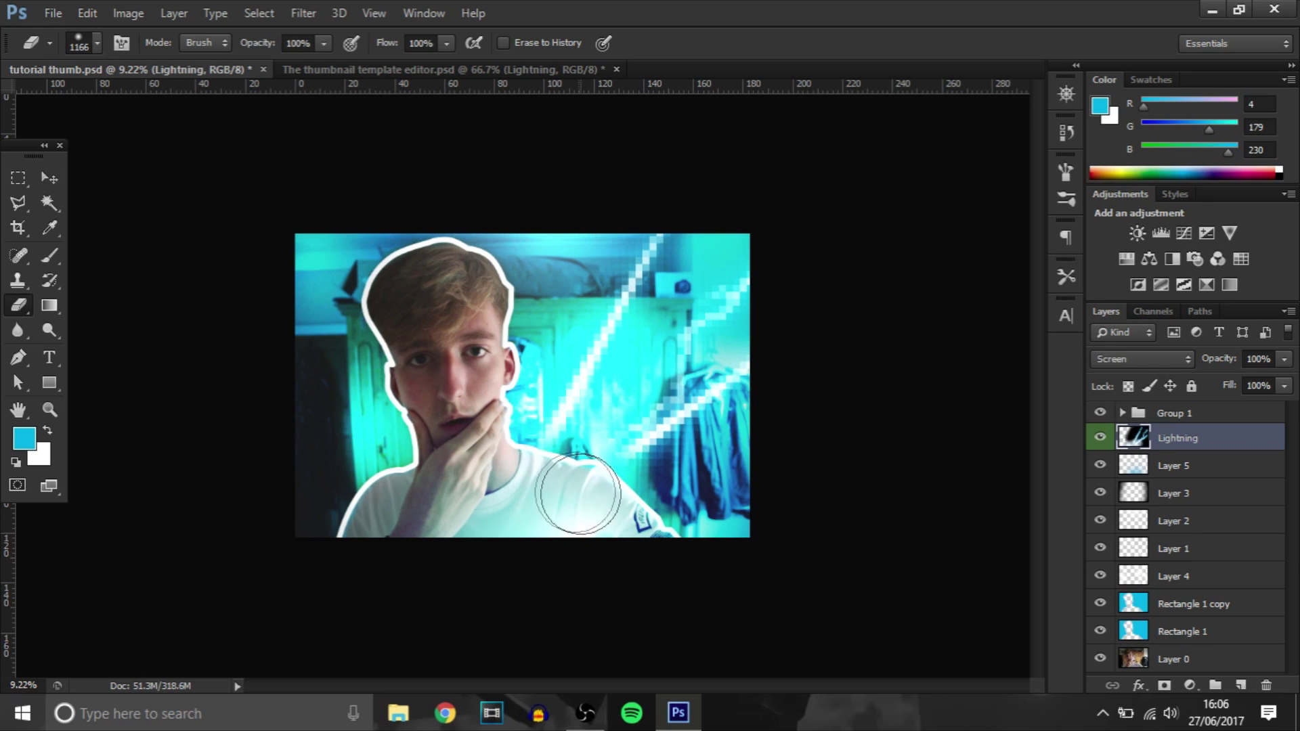
pyautogui.moveTo(15, 157); pyautogui.dragTo(44, 166)
# - Duplicate the Lightning layer, flip the copy horizontally, and move it down-left
pyautogui.press('v')
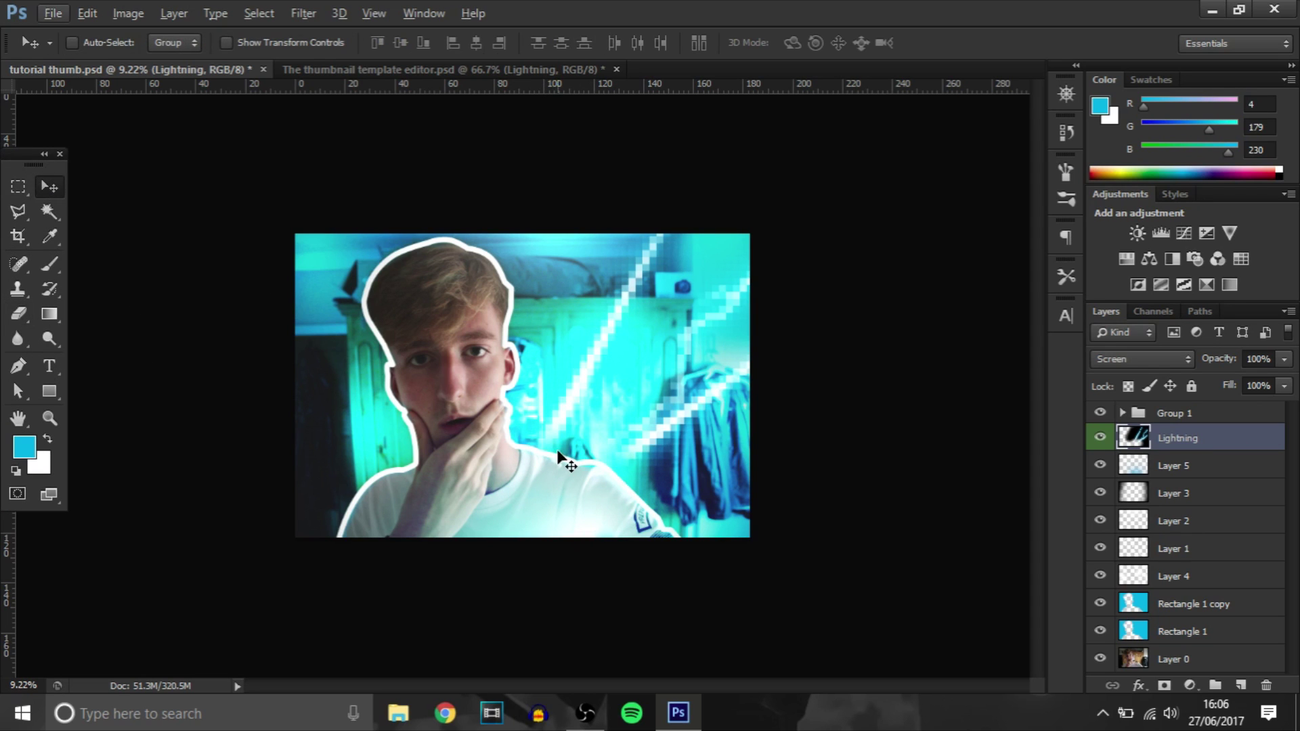
pyautogui.hotkey('ctrl', 'j')
pyautogui.hotkey('ctrl', 't')
pyautogui.rightClick(640, 471)
pyautogui.click(742, 441)
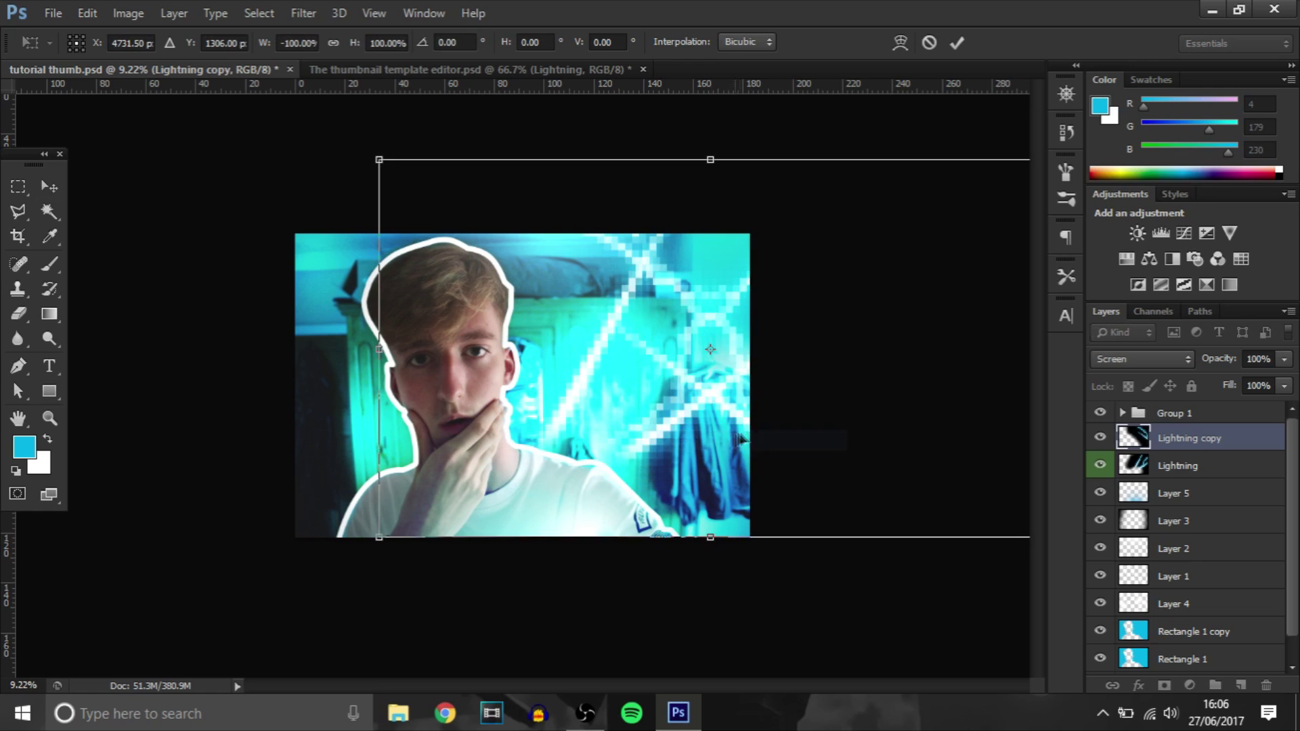
pyautogui.moveTo(742, 440); pyautogui.dragTo(347, 552)
pyautogui.press('Return')
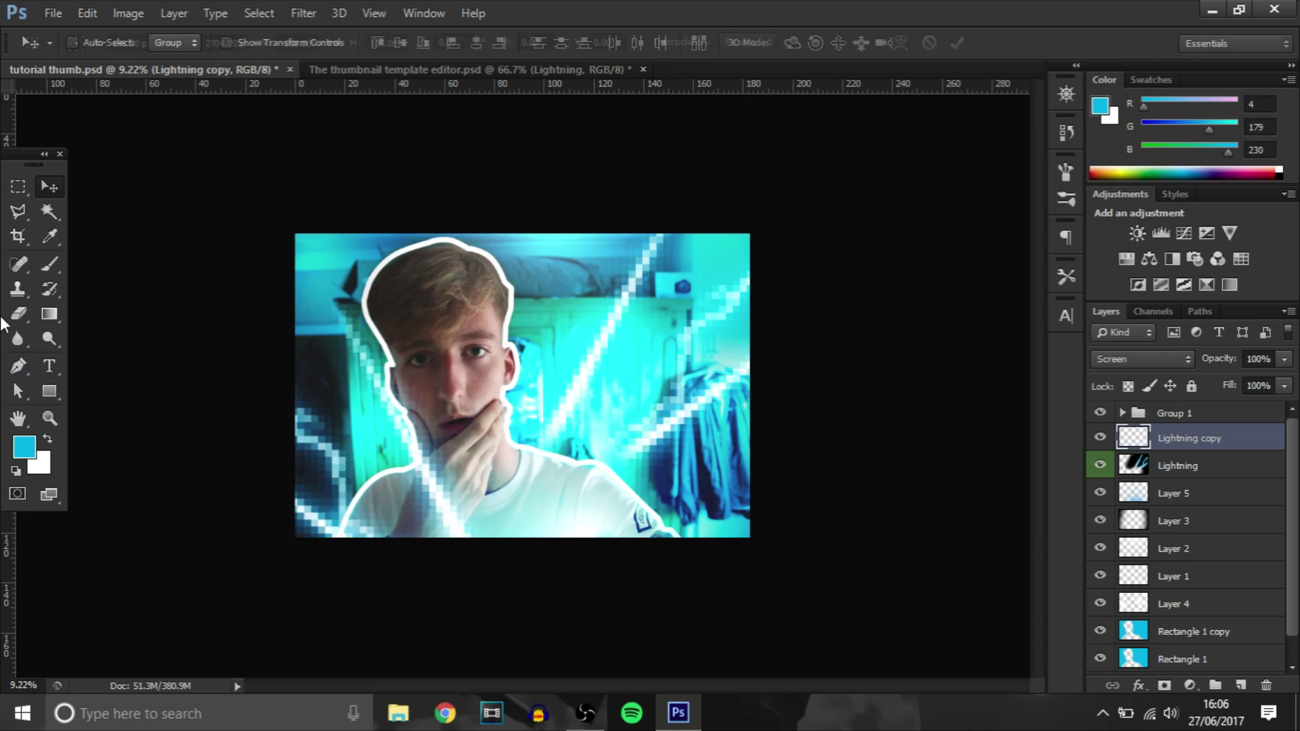
# - Erase the mirrored lightning over the chin, hand and upper right
pyautogui.click(18, 313)
pyautogui.moveTo(495, 528)
pyautogui.mouseDown()
pyautogui.moveTo(437, 493)
pyautogui.moveTo(371, 546)
pyautogui.moveTo(453, 517)
pyautogui.moveTo(463, 470)
pyautogui.moveTo(447, 389)
pyautogui.mouseUp()
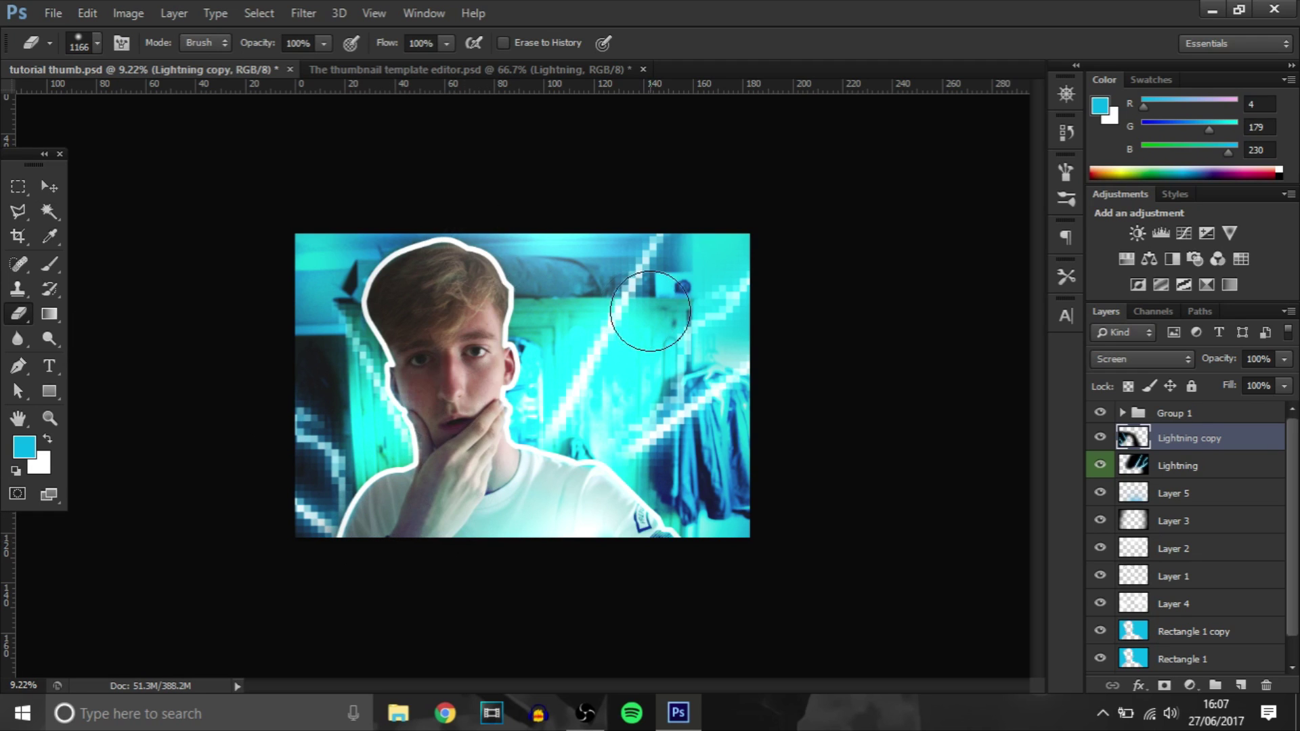
pyautogui.moveTo(651, 311); pyautogui.dragTo(668, 302)
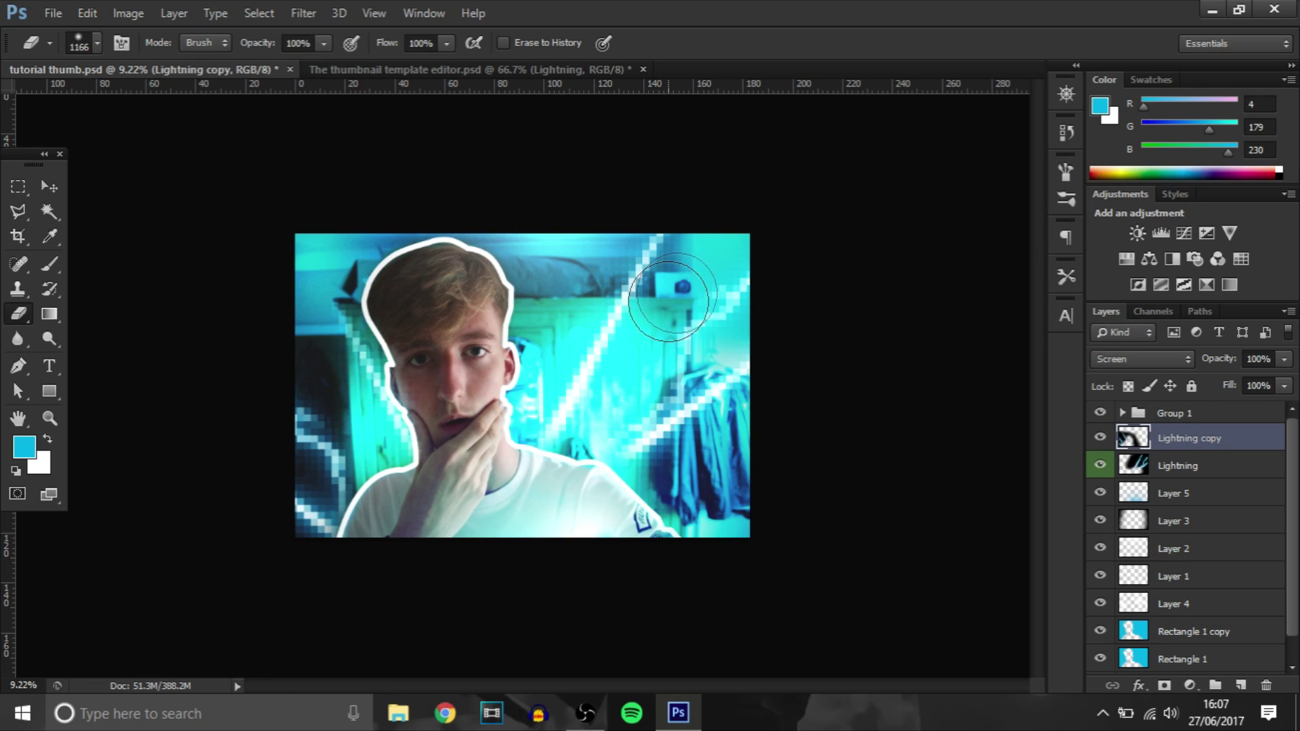
# - Add a Brightness/Contrast adjustment above Group 1 with brightness -18 and contrast 17
pyautogui.click(1192, 412)
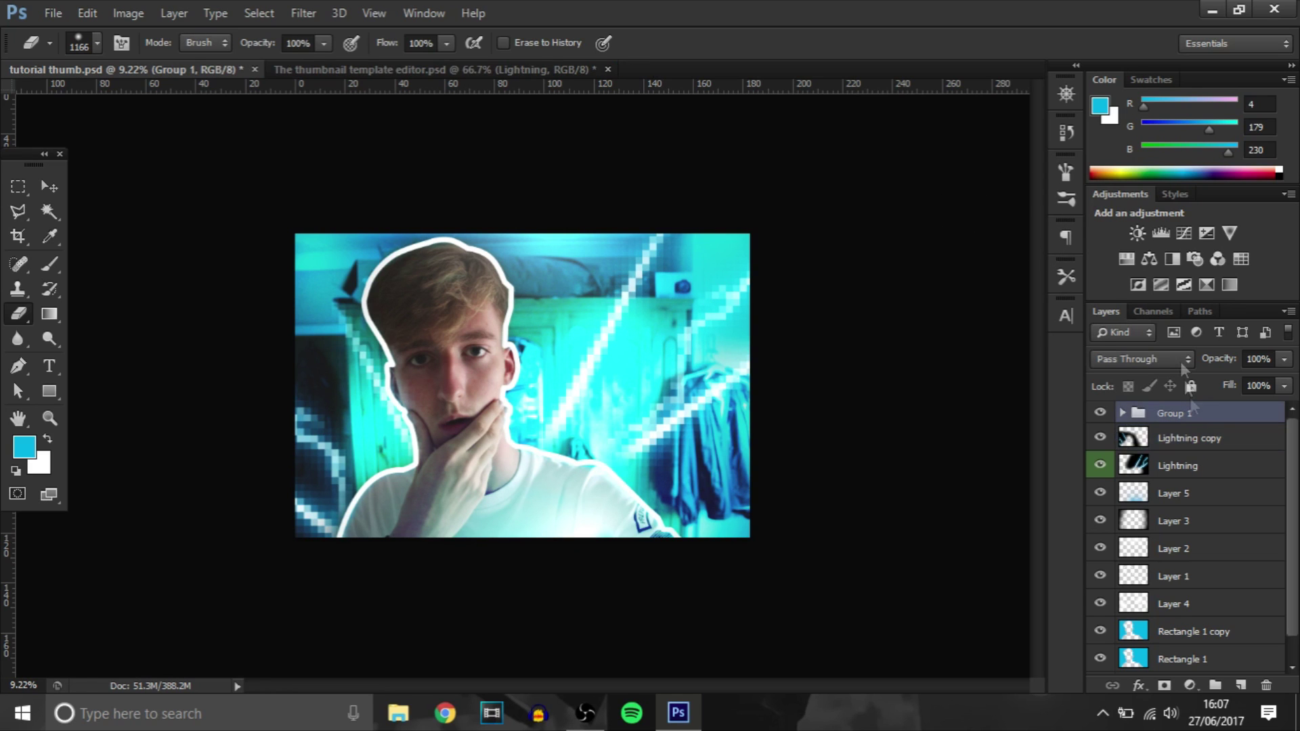
pyautogui.click(1138, 234)
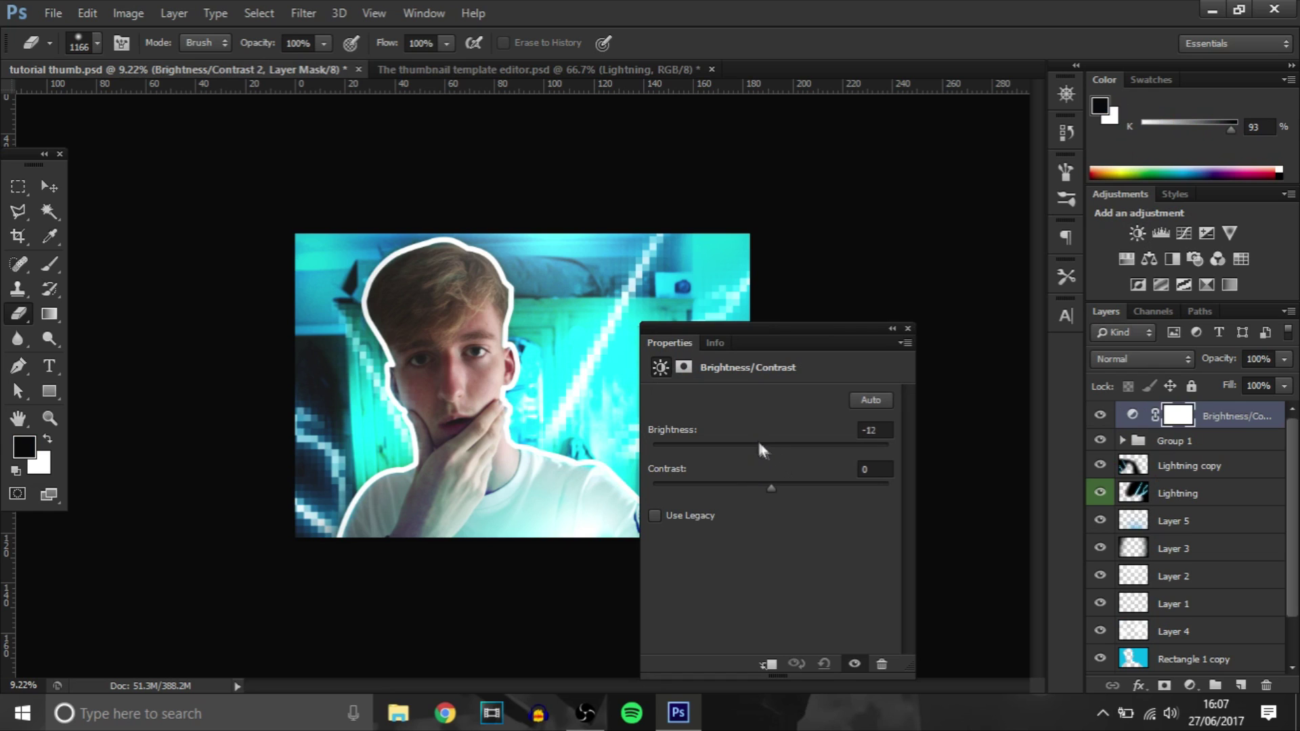
pyautogui.moveTo(758, 440); pyautogui.dragTo(757, 441)
pyautogui.click(785, 490)
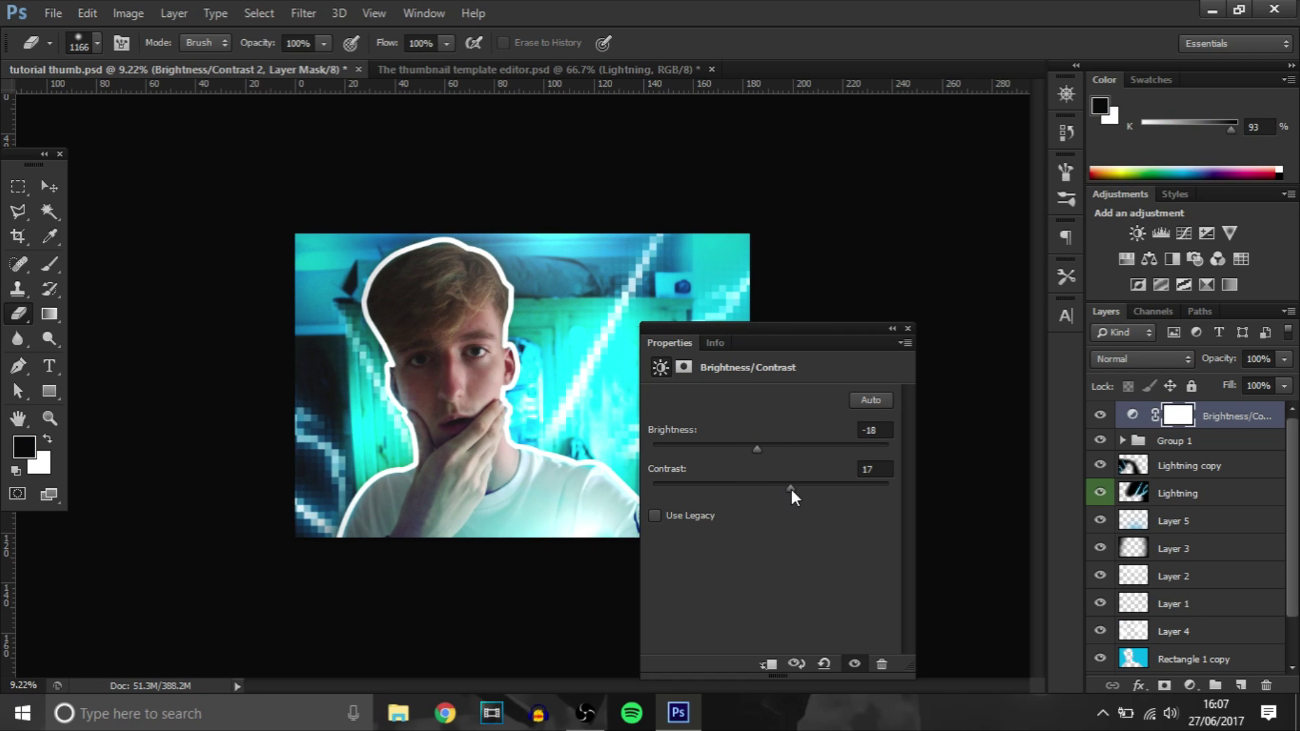
pyautogui.click(908, 329)
# - Add a Curves adjustment lifting the highlights slightly and pulling the shadows down
pyautogui.click(1184, 234)
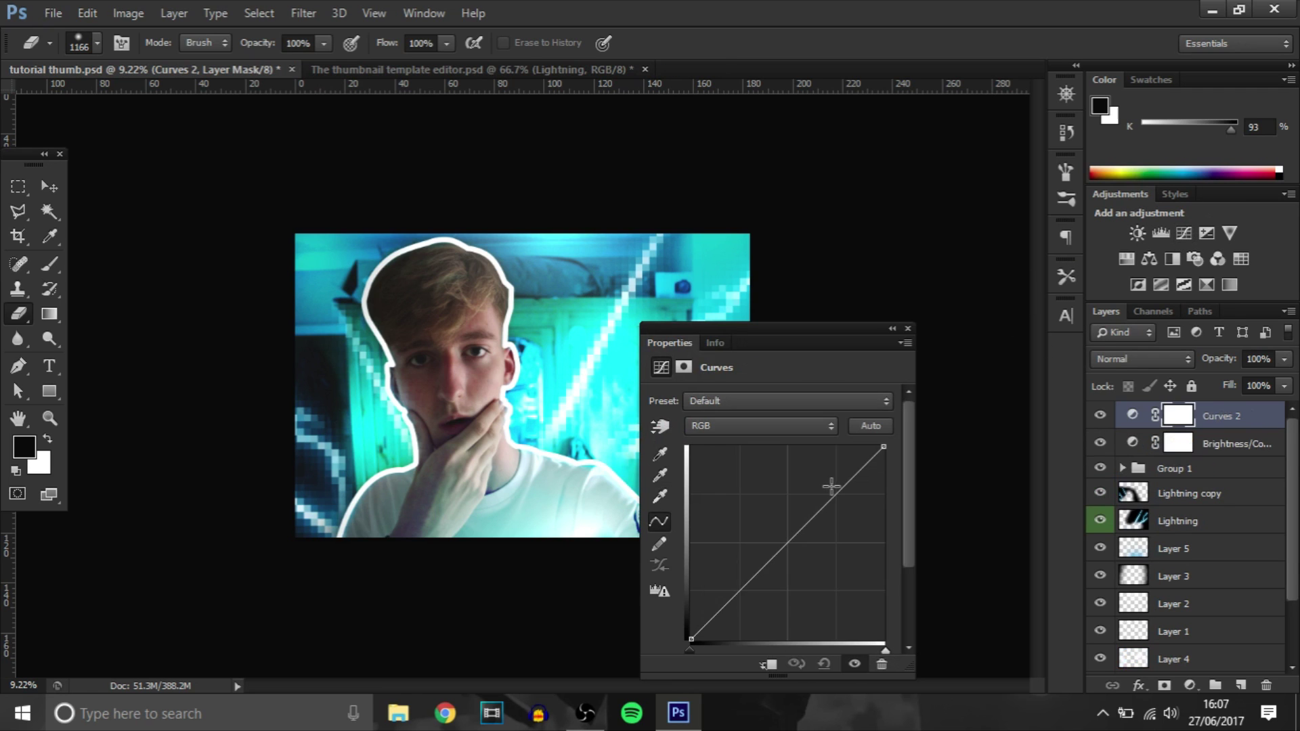
pyautogui.click(832, 486)
pyautogui.moveTo(741, 588); pyautogui.dragTo(740, 593)
pyautogui.click(908, 330)
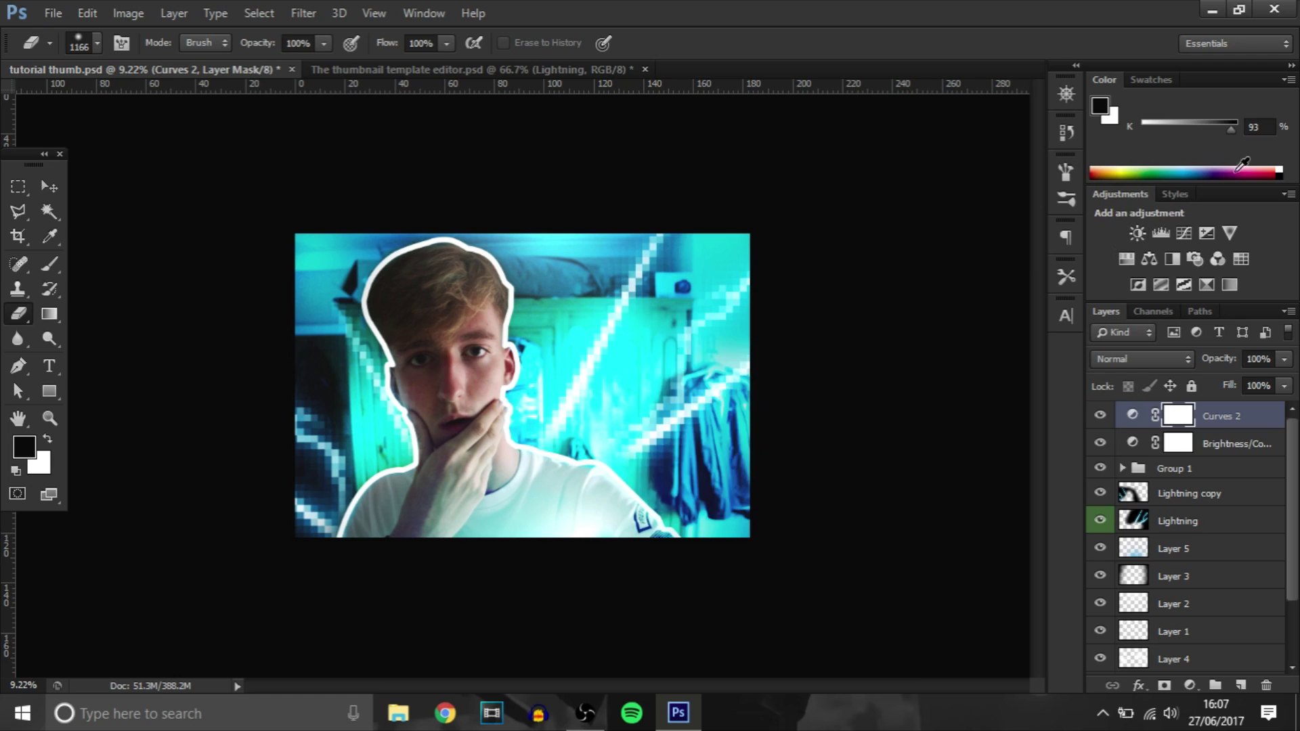
# - Add an Exposure adjustment: exposure +0.35, offset +0.0182, gamma 0.86
pyautogui.click(1206, 233)
pyautogui.moveTo(777, 451); pyautogui.dragTo(777, 451)
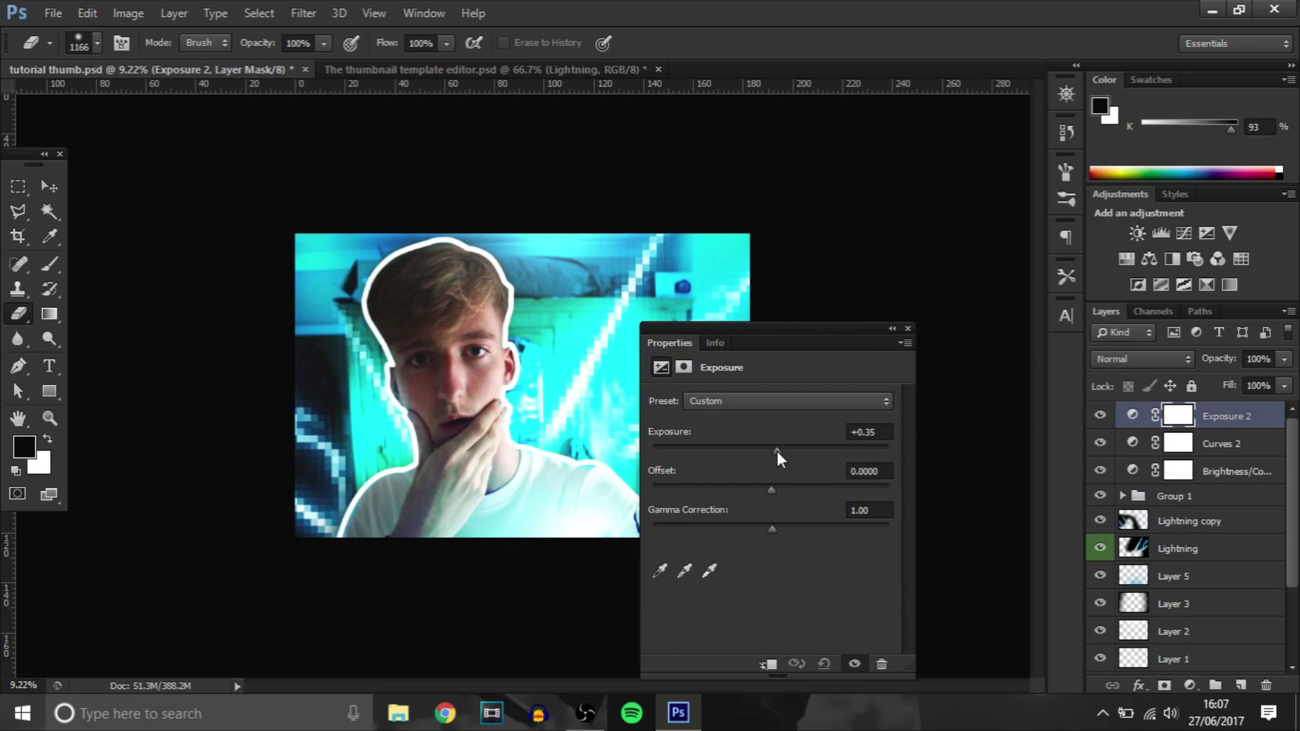
pyautogui.click(776, 488)
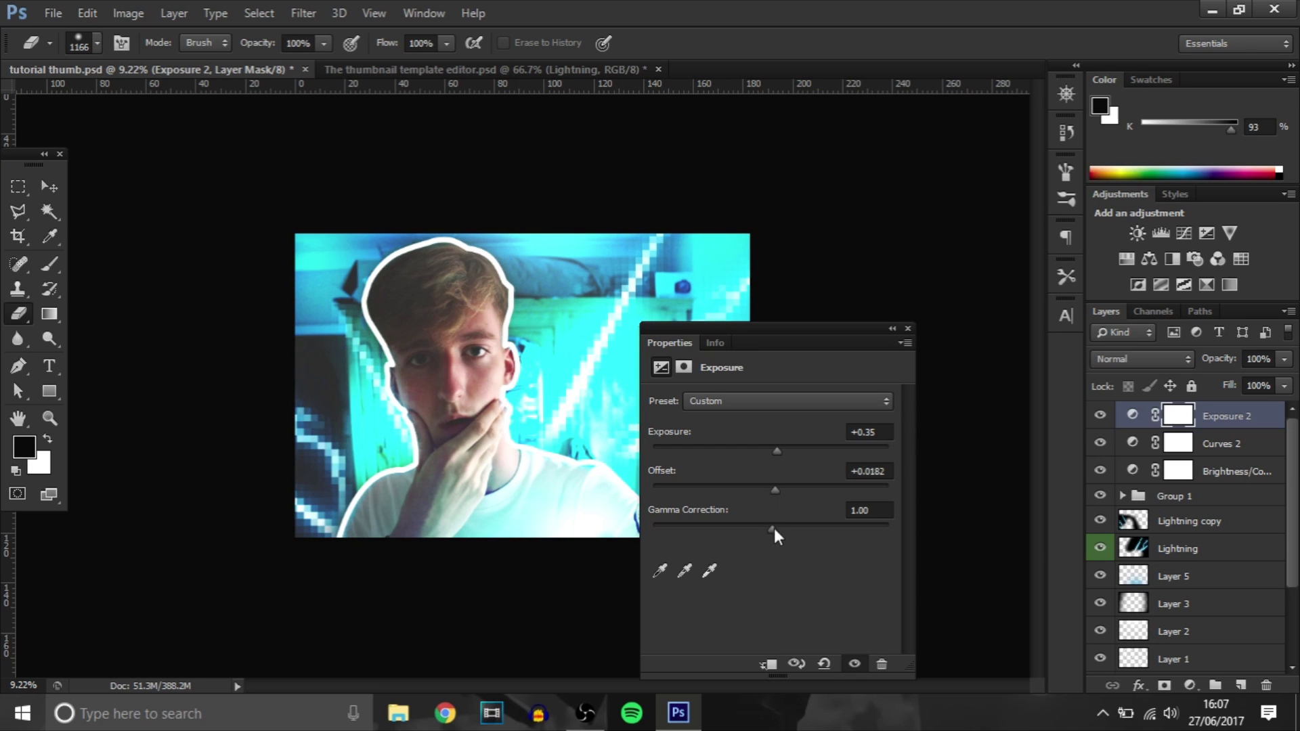
pyautogui.moveTo(774, 529); pyautogui.dragTo(783, 535)
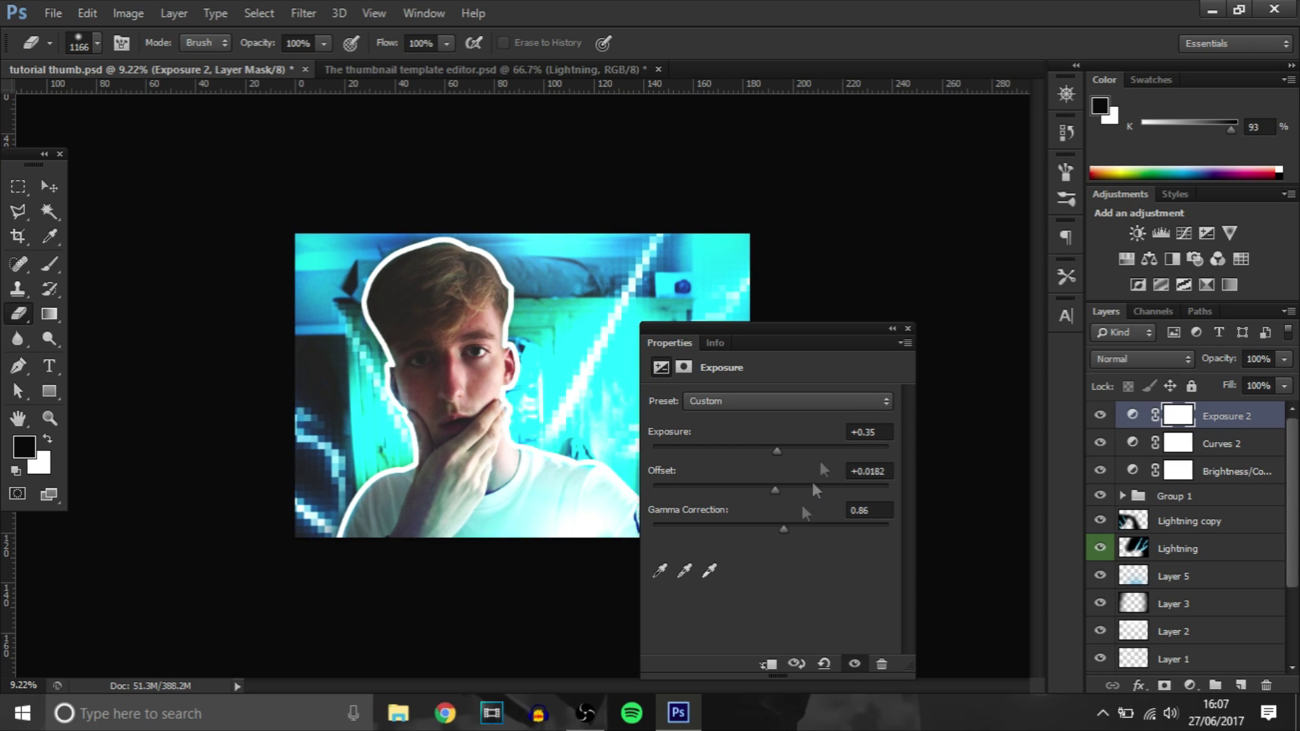
pyautogui.click(907, 329)
# - Add a Photo Filter adjustment with custom cyan colour 00d3ec
pyautogui.click(1196, 259)
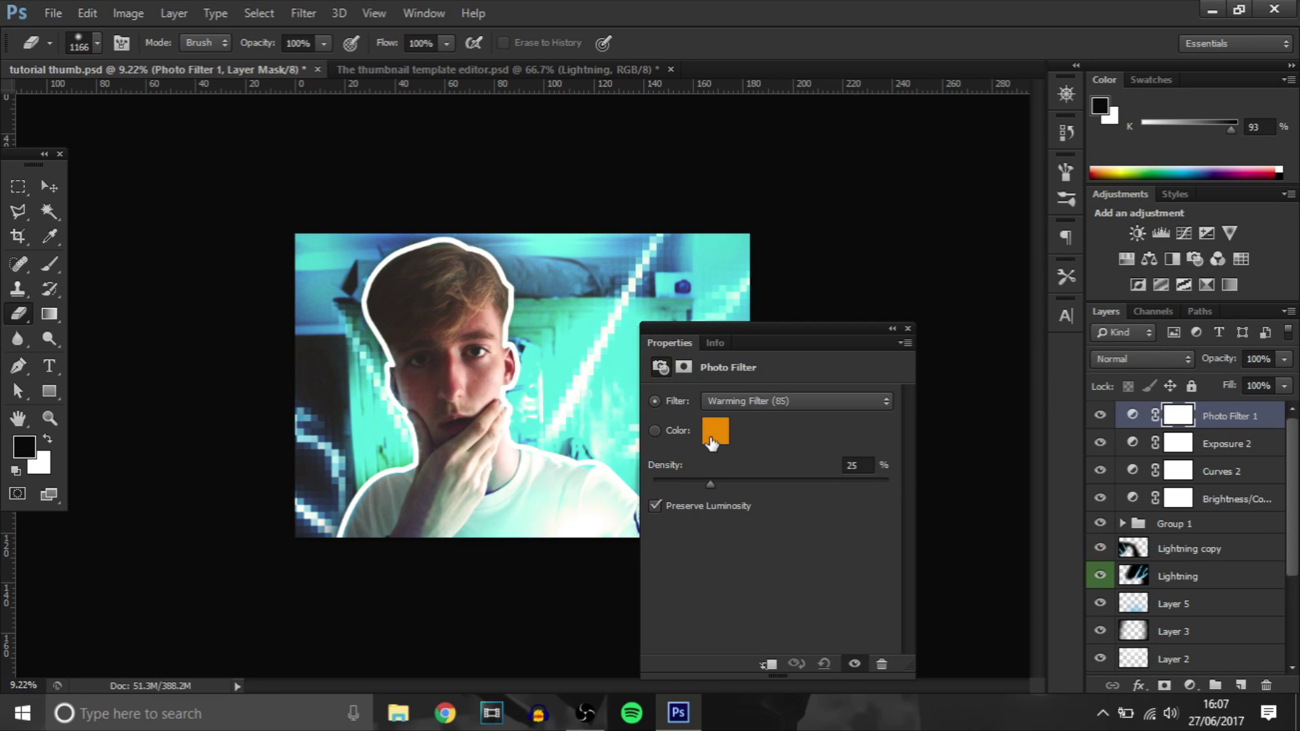
pyautogui.click(714, 433)
pyautogui.click(1159, 459)
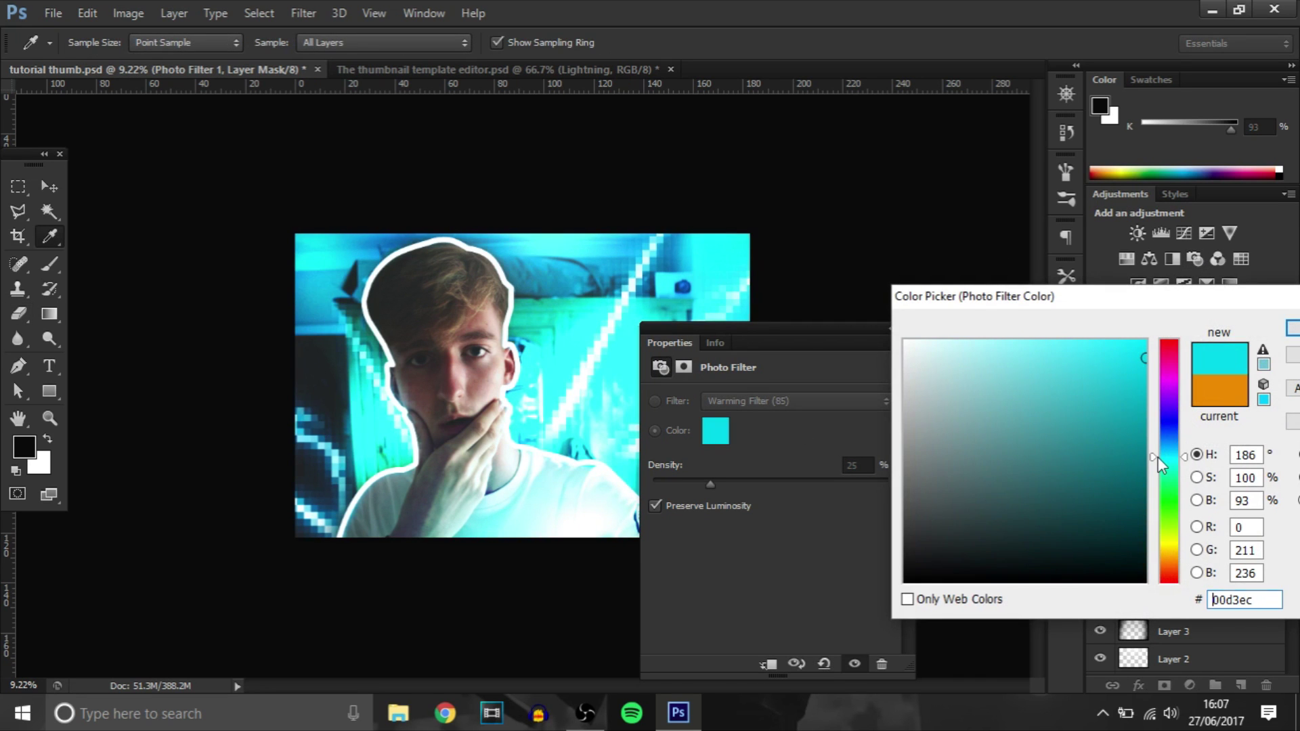
# - Confirm the cyan filter colour and group the three adjustment layers as Group 2
pyautogui.click(1287, 328)
pyautogui.press('e')
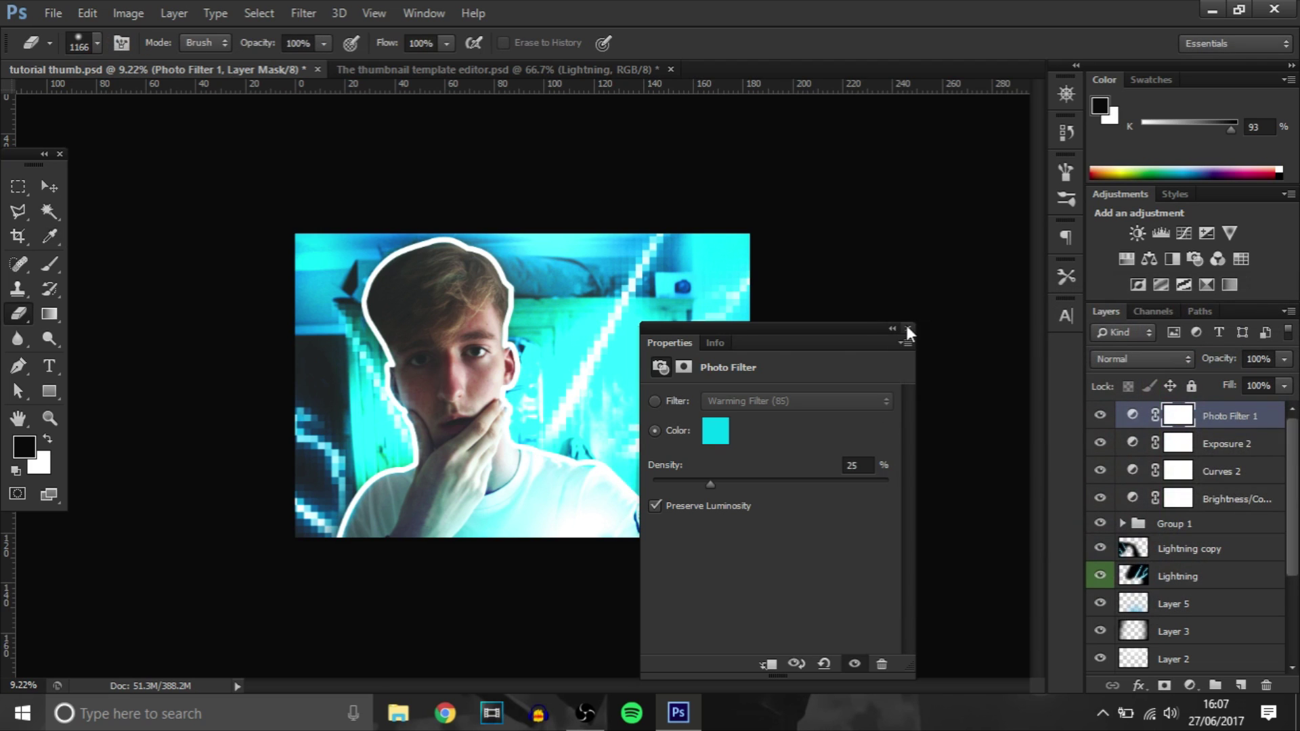
pyautogui.click(907, 325)
pyautogui.keyDown('shift'); pyautogui.click(1222, 472); pyautogui.keyUp('shift')
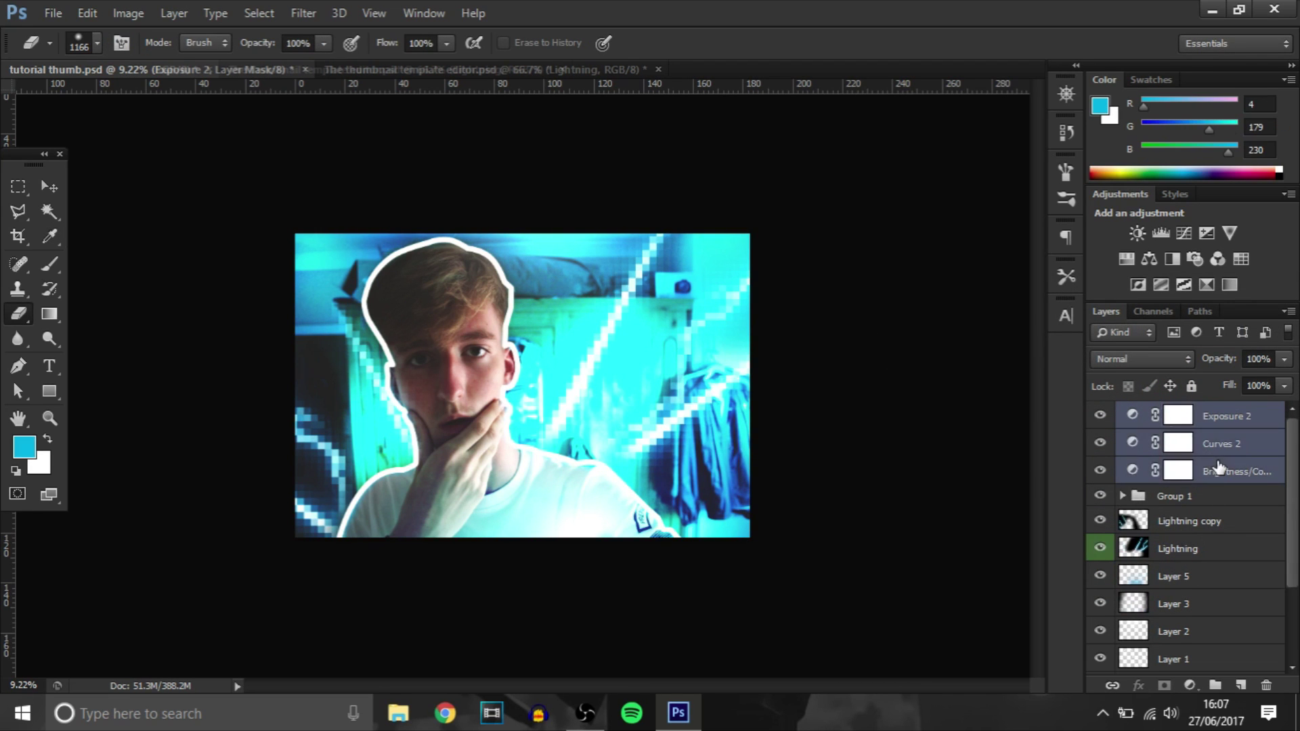
pyautogui.hotkey('ctrl', 'g')
pyautogui.click(1101, 414)
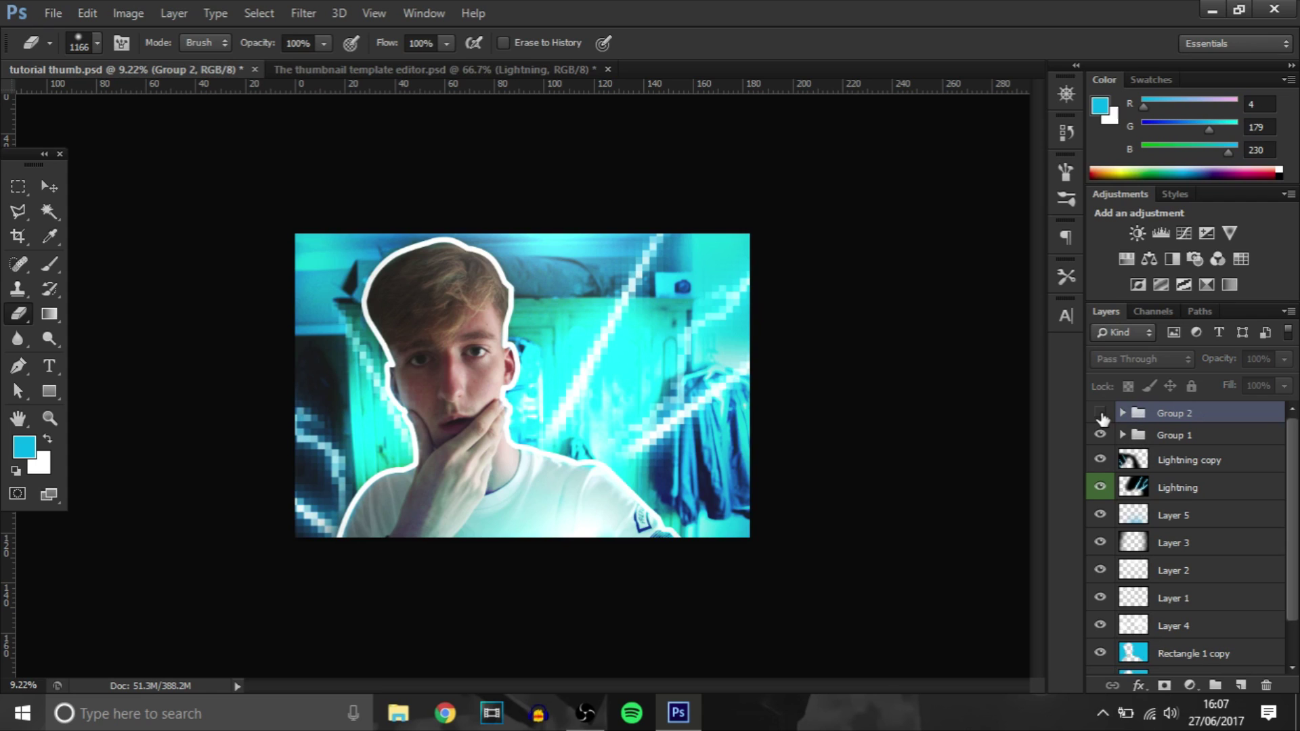
pyautogui.click(1100, 413)
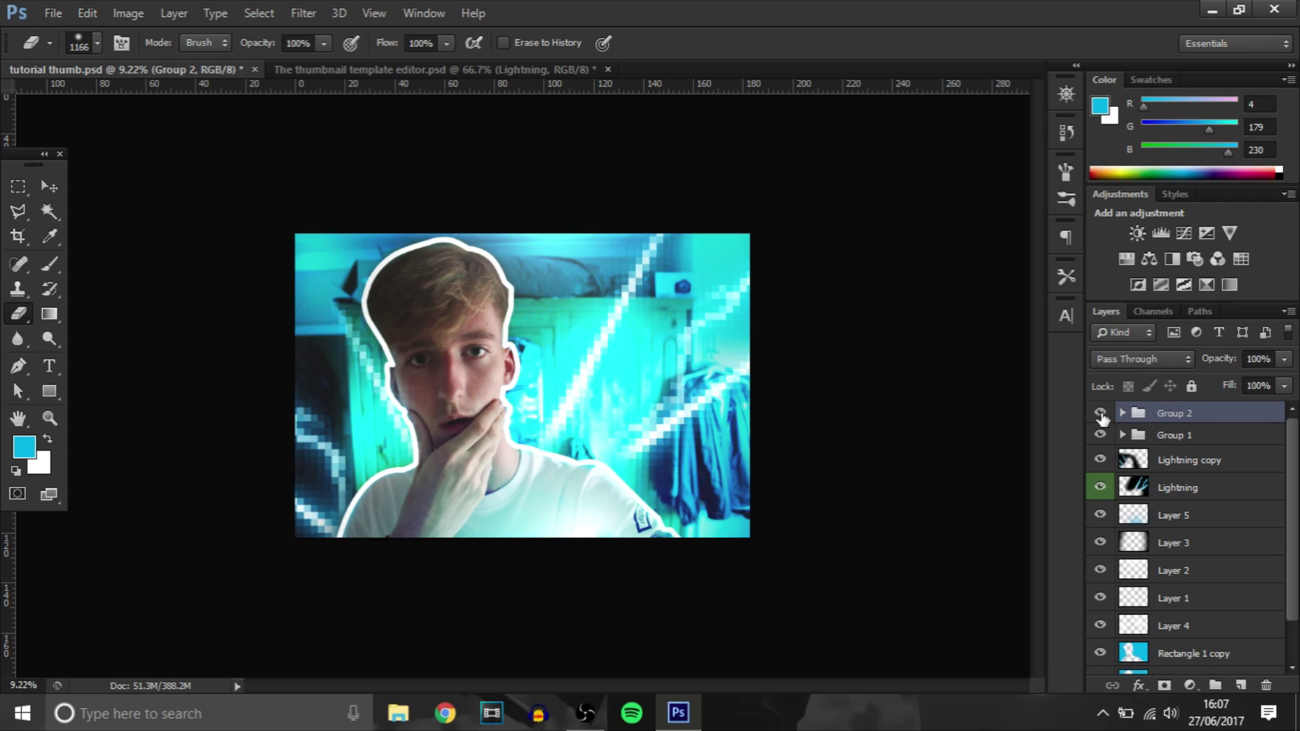
# - Brush a soft white glow over the top on new Layer 6 using a 5000 px brush
pyautogui.click(1241, 685)
pyautogui.click(49, 264)
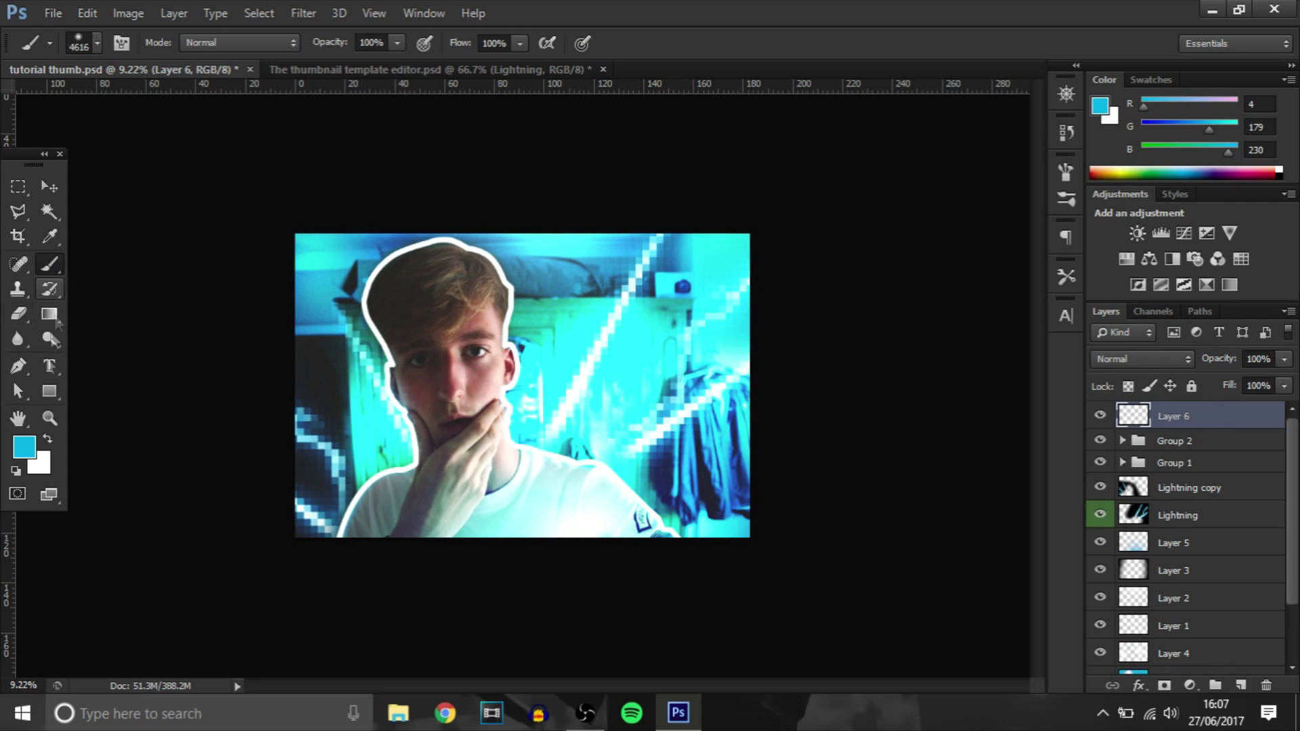
pyautogui.click(48, 439)
pyautogui.moveTo(421, 396); pyautogui.dragTo(482, 379)
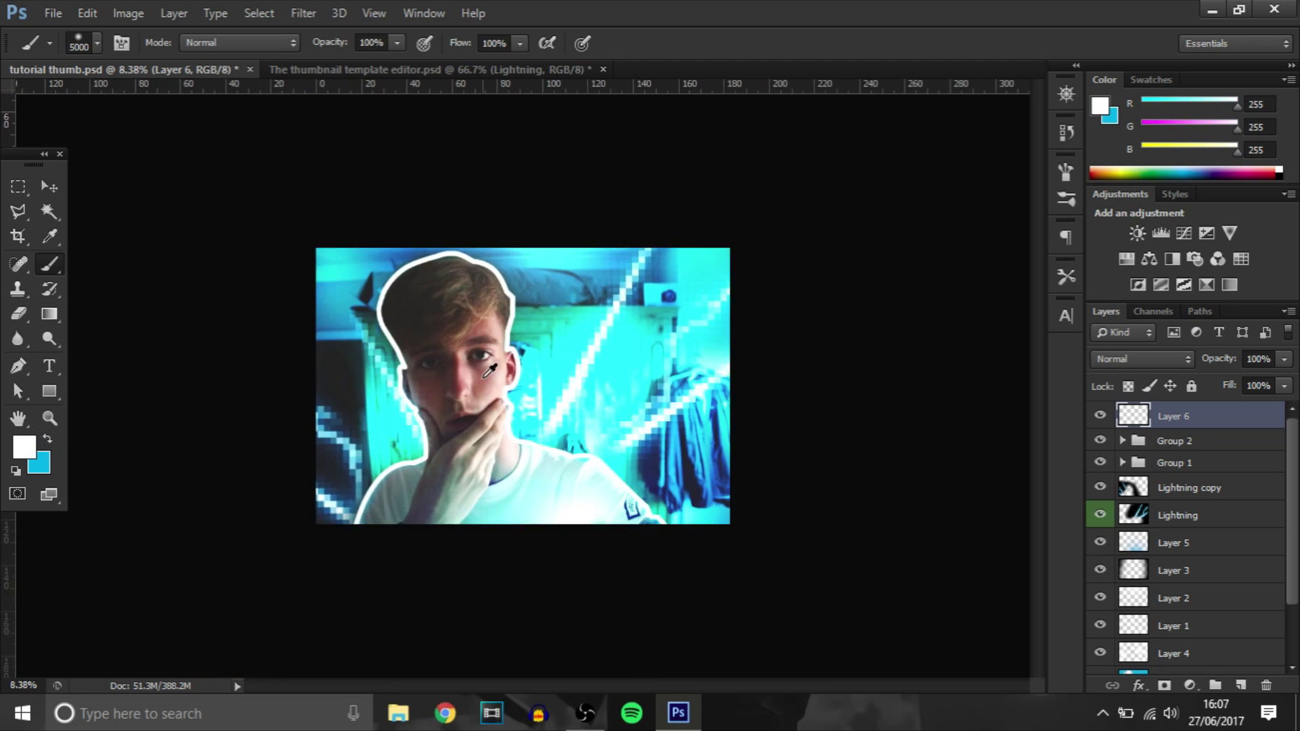
pyautogui.scroll(-1, 489, 371)
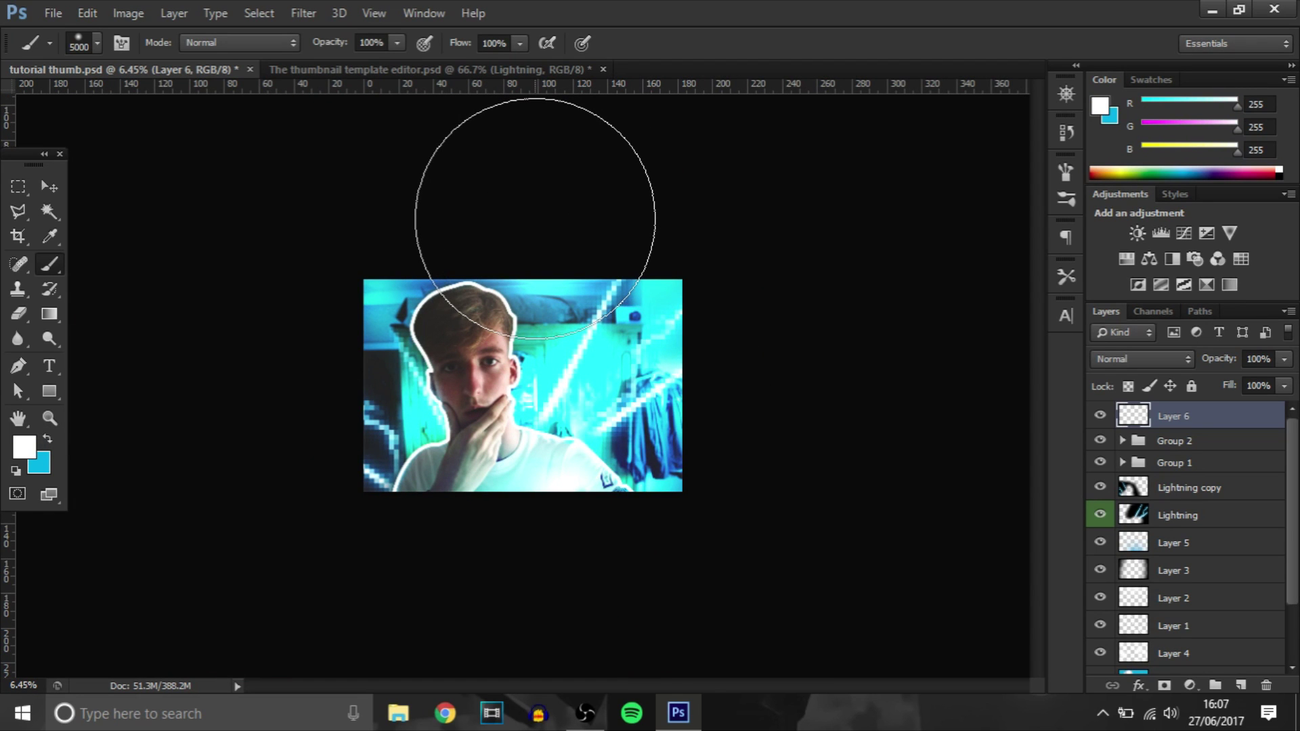
pyautogui.click(535, 218)
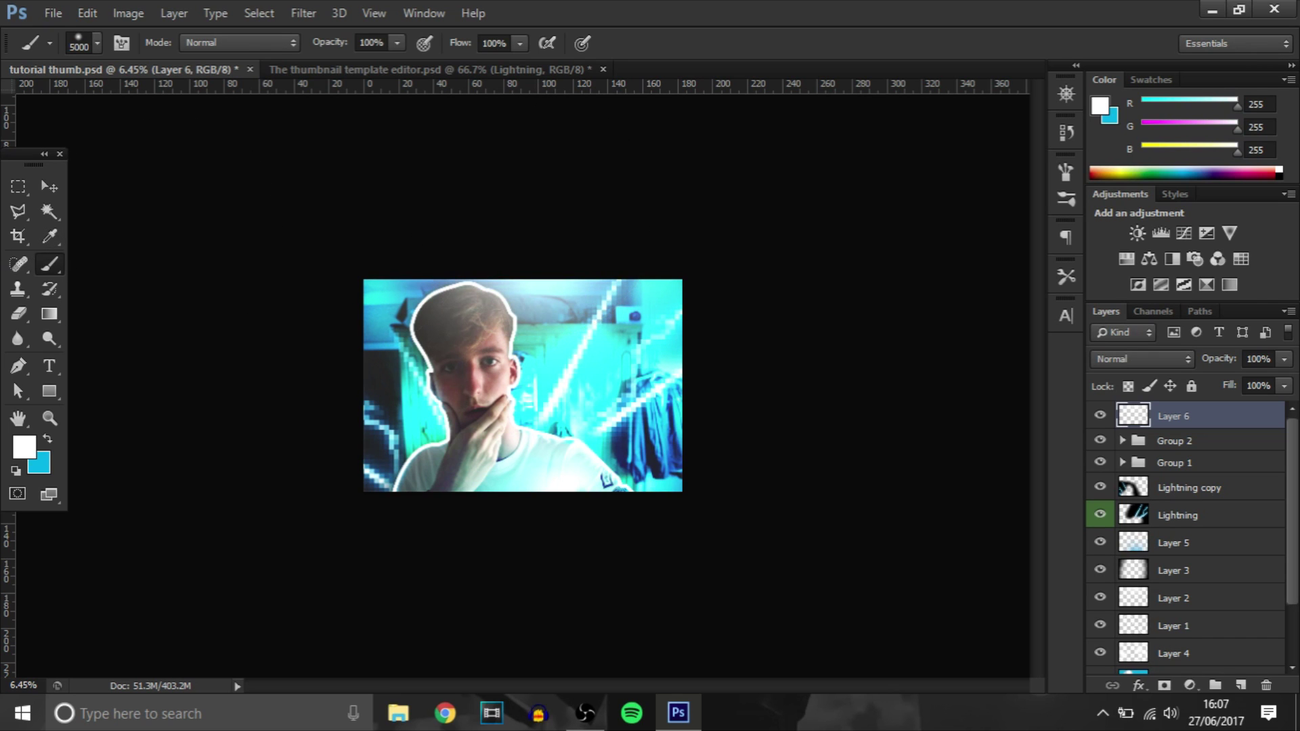
pyautogui.click(48, 187)
pyautogui.scroll(4, 582, 388)
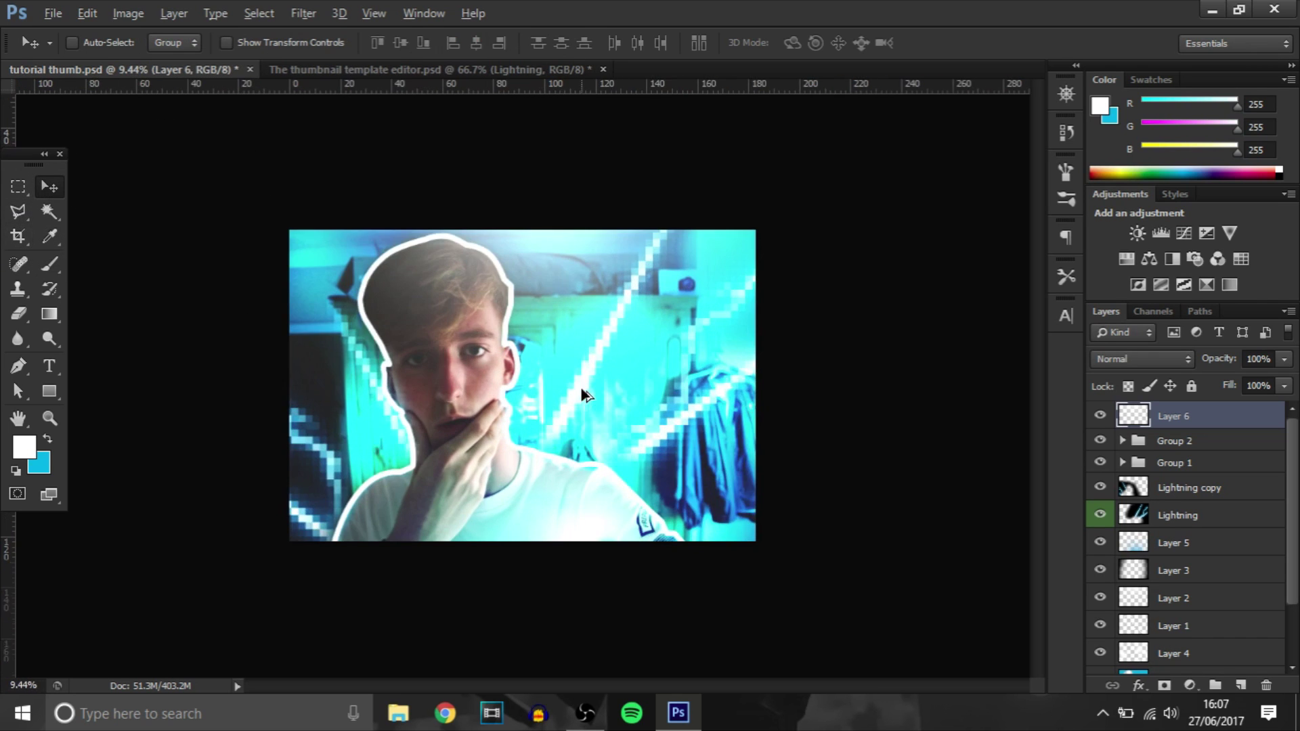
pyautogui.scroll(2, 725, 350)
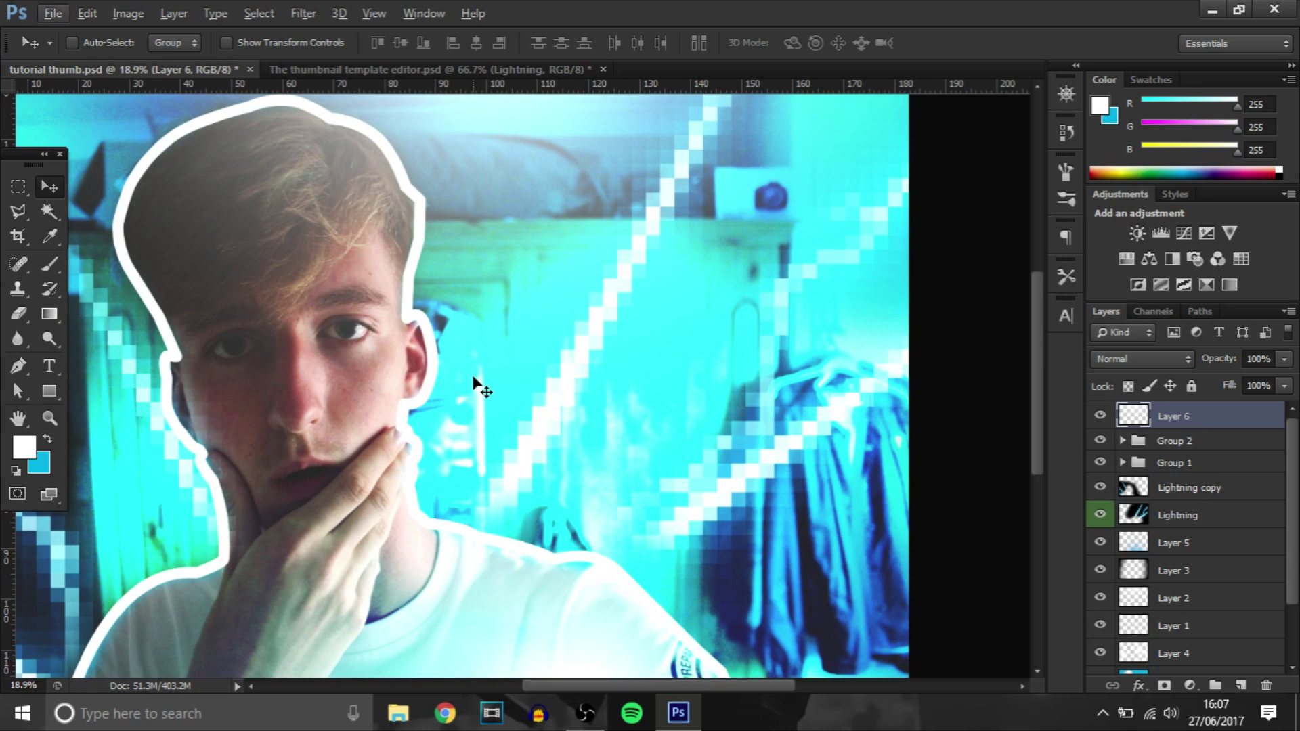
pyautogui.scroll(-1, 479, 386)
# - Type TUTORIAL on the photo and set it in the Blackout font at 458 pt
pyautogui.click(49, 366)
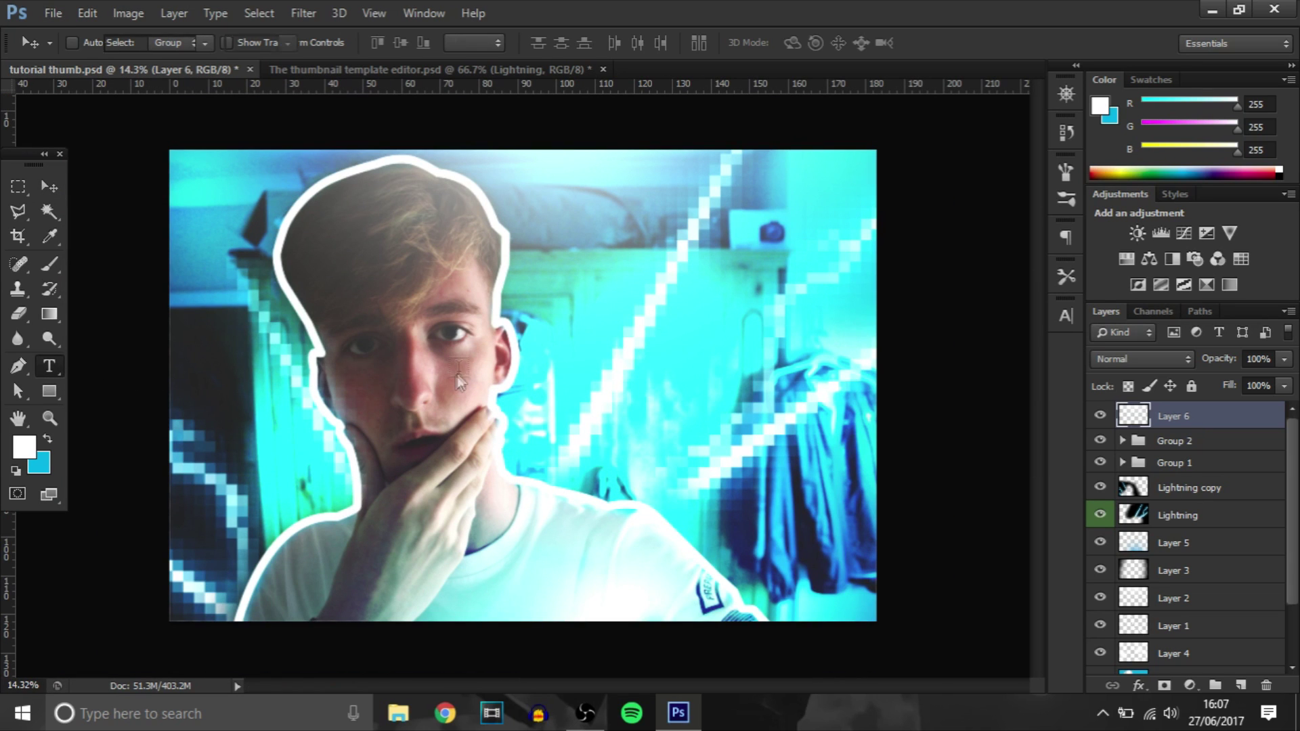
pyautogui.click(648, 342)
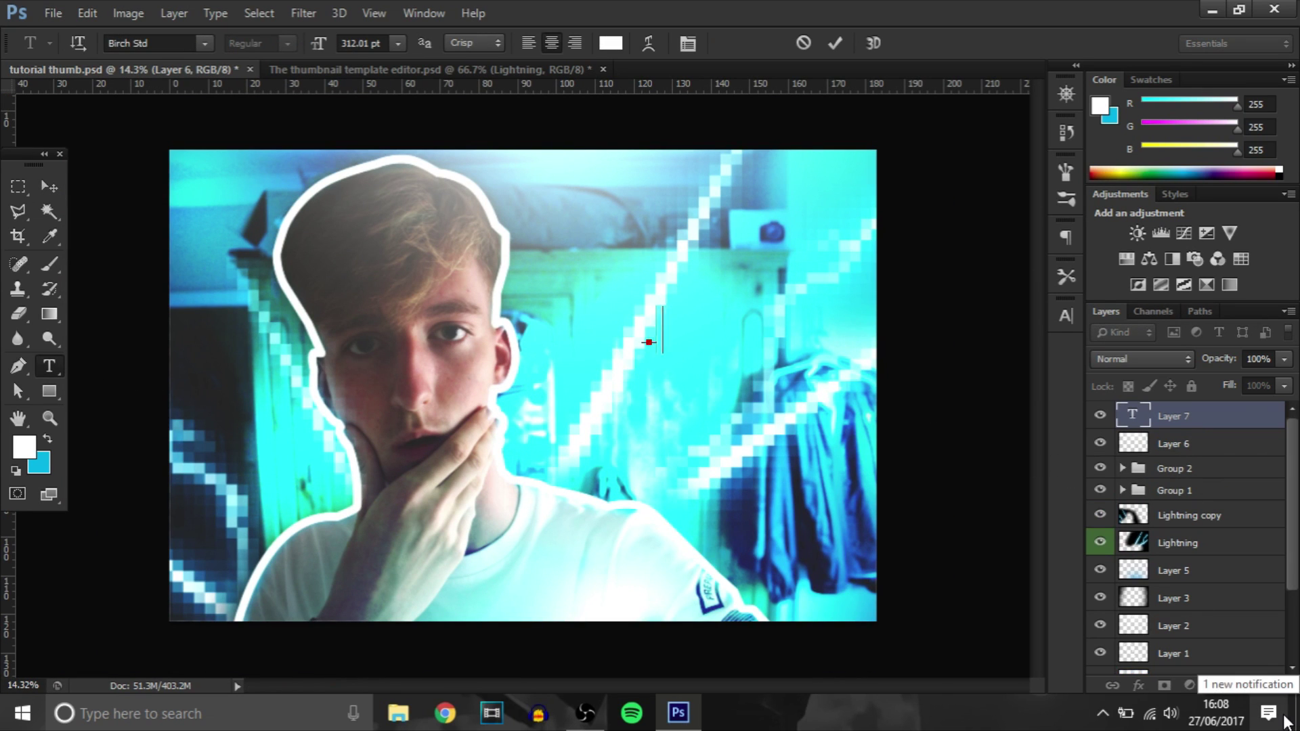
pyautogui.write('TUTORIAL')
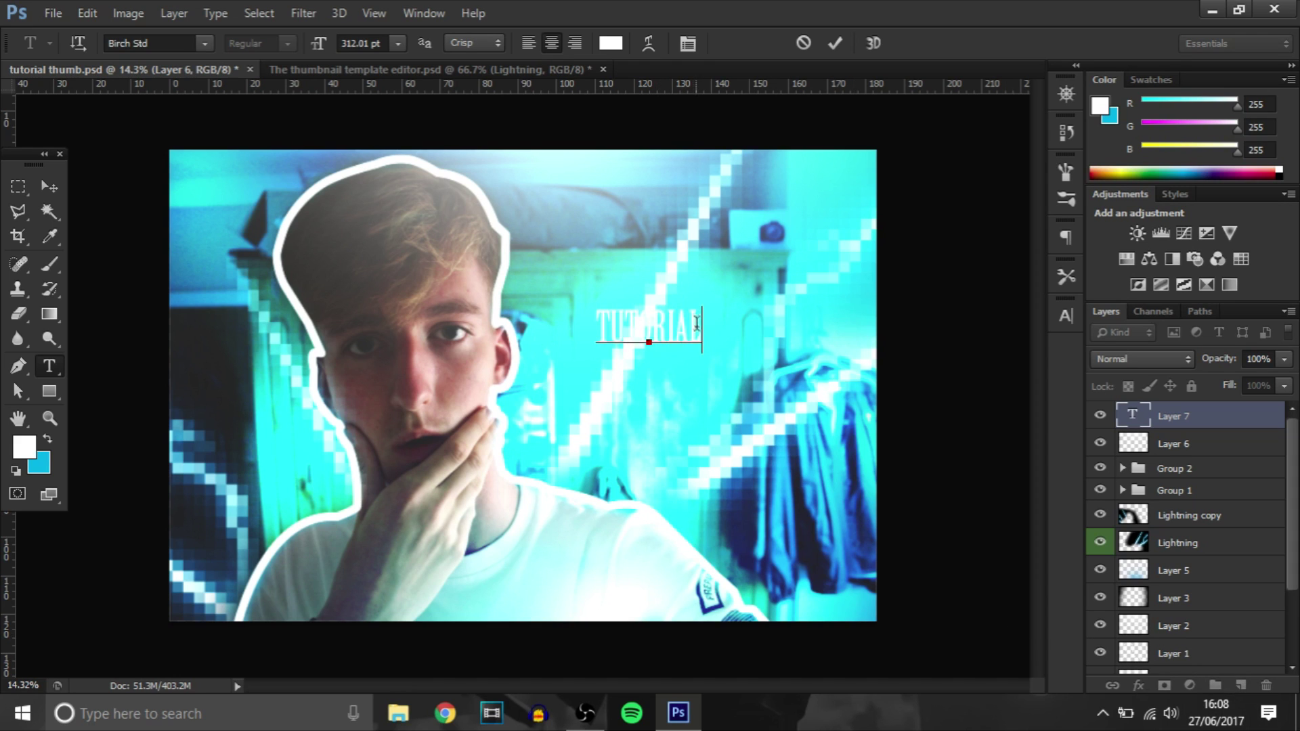
pyautogui.doubleClick(696, 323)
pyautogui.click(138, 43)
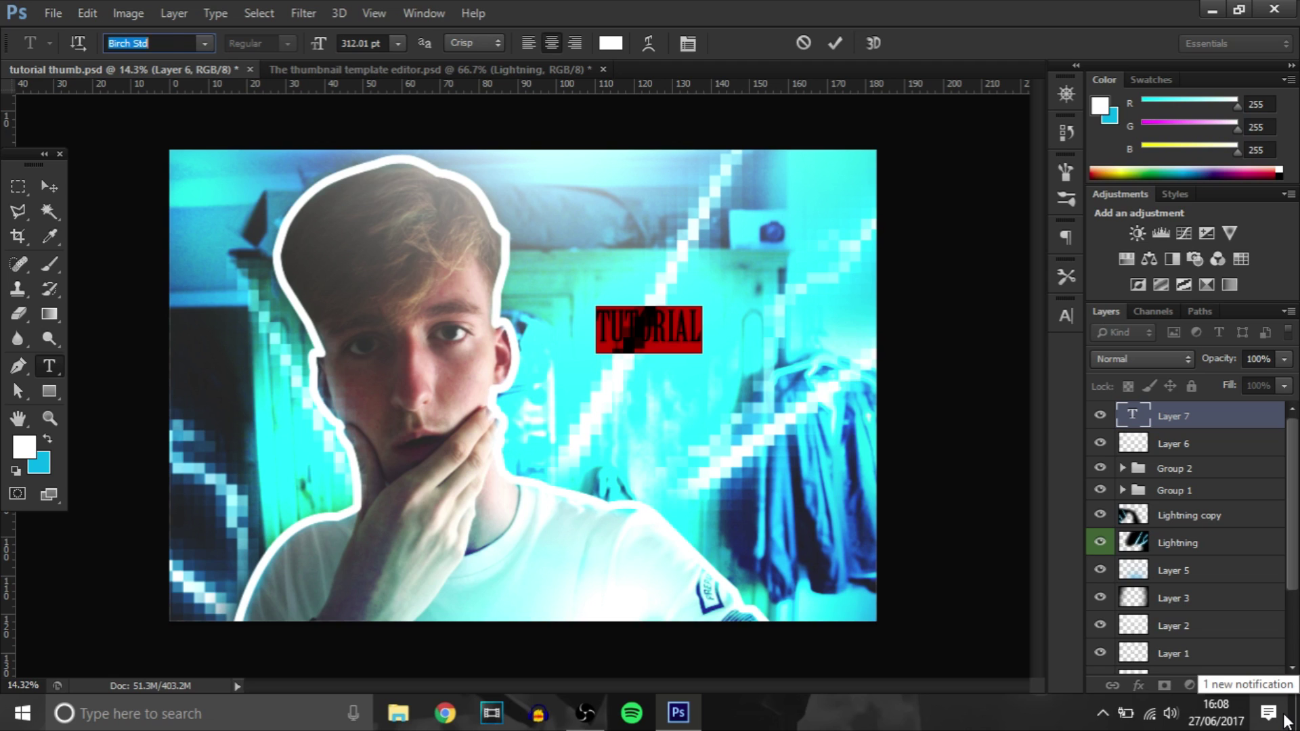
pyautogui.write('Blackadder ITC')
pyautogui.press('Return')
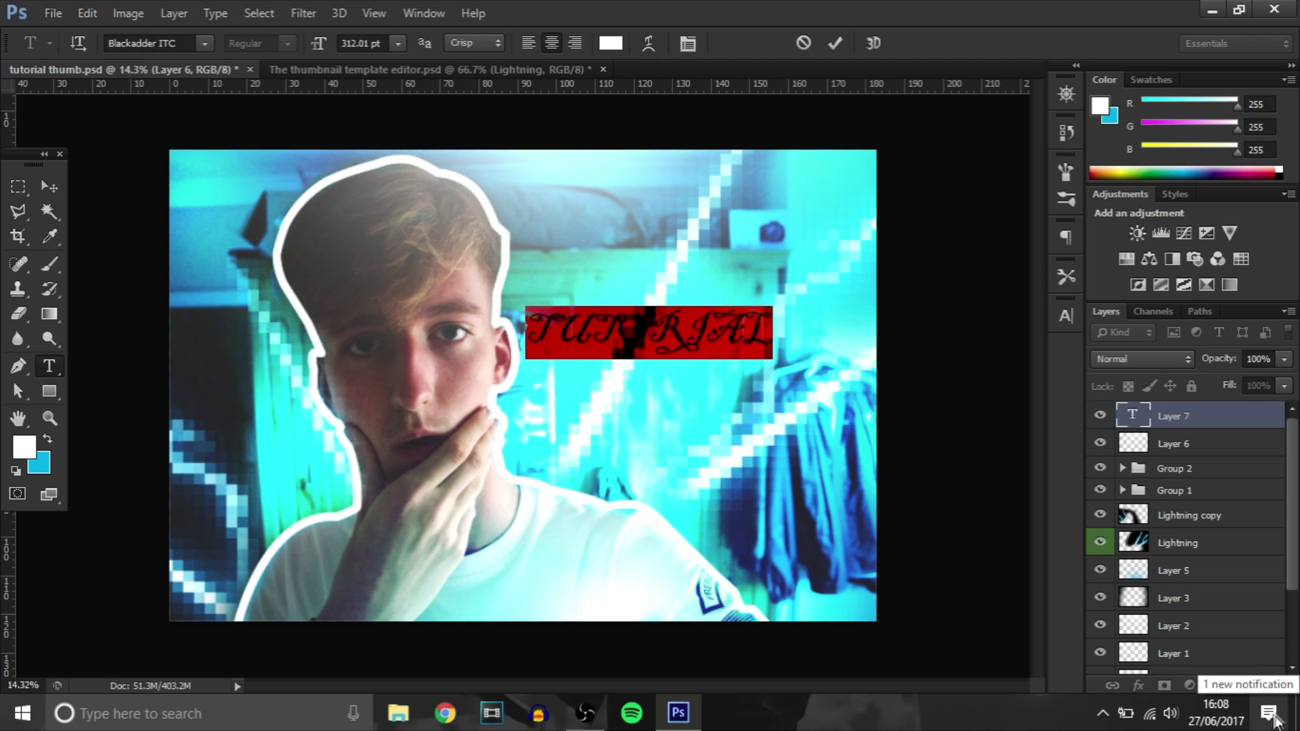
pyautogui.click(163, 43)
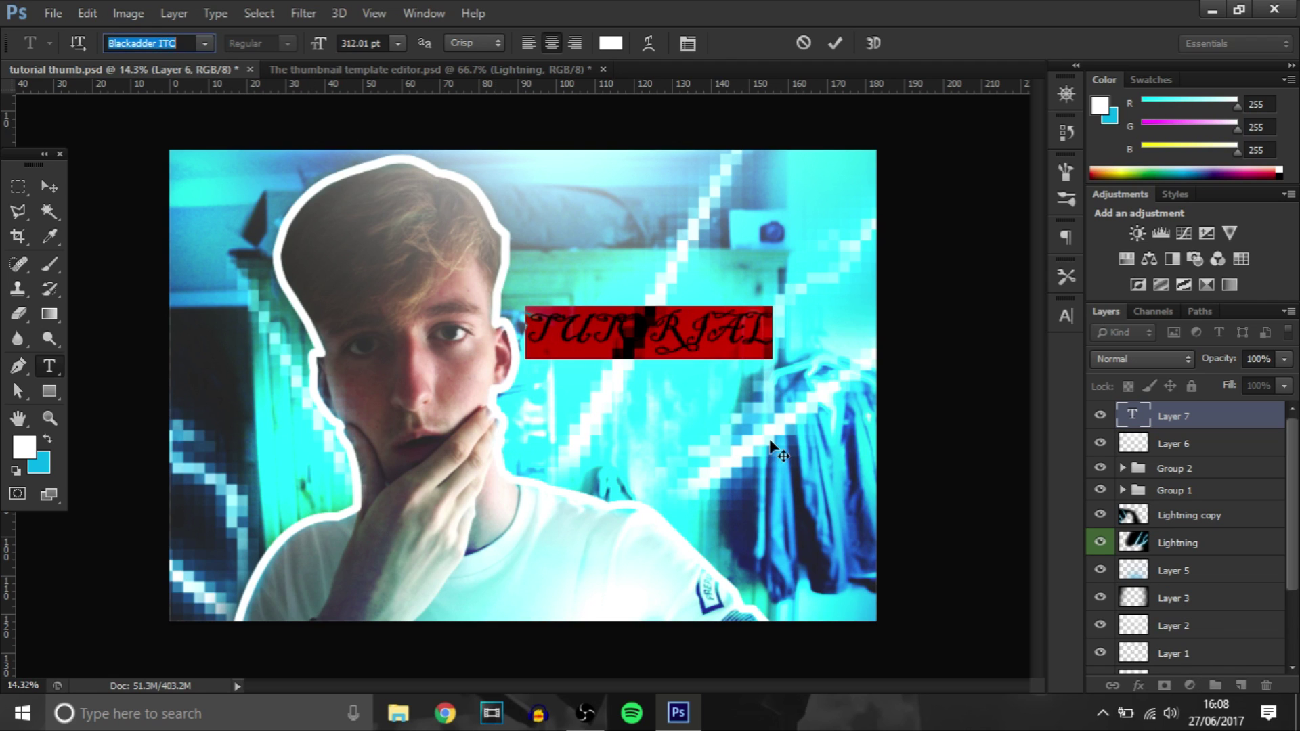
pyautogui.write('Blackout')
pyautogui.press('Return')
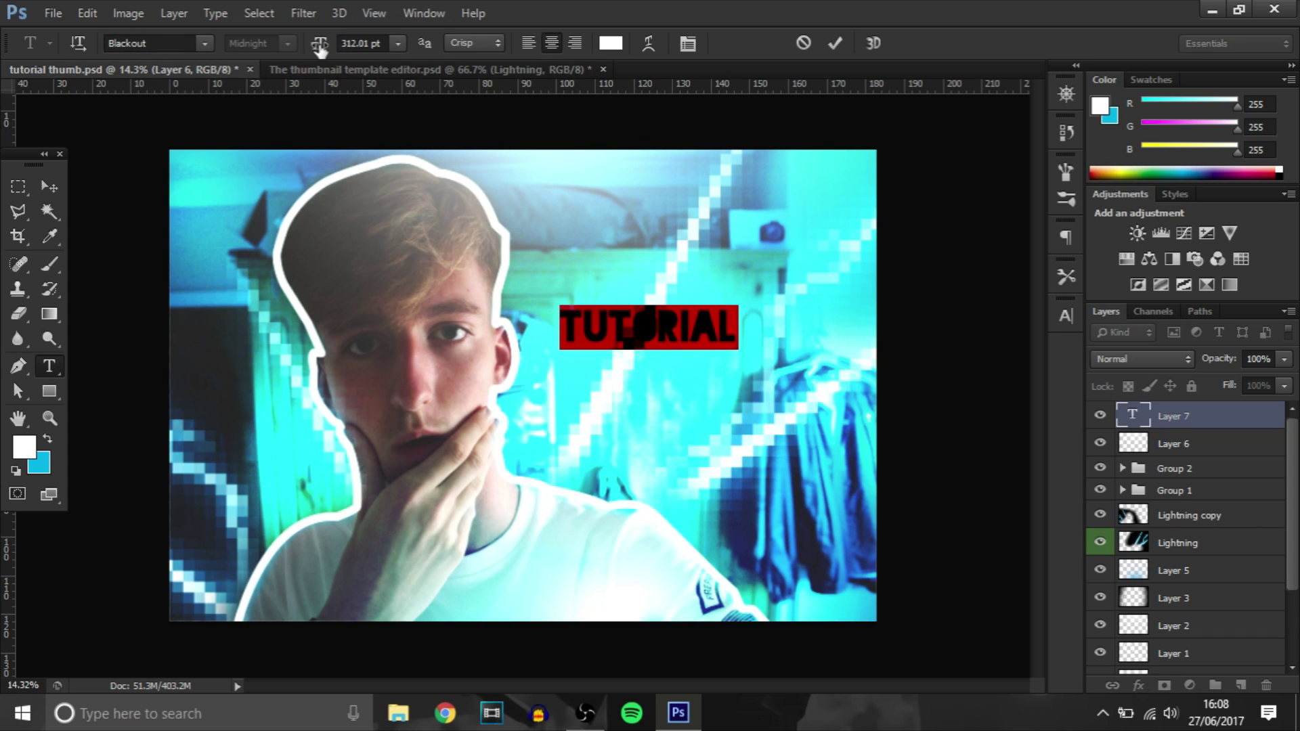
pyautogui.moveTo(319, 46); pyautogui.dragTo(418, 47)
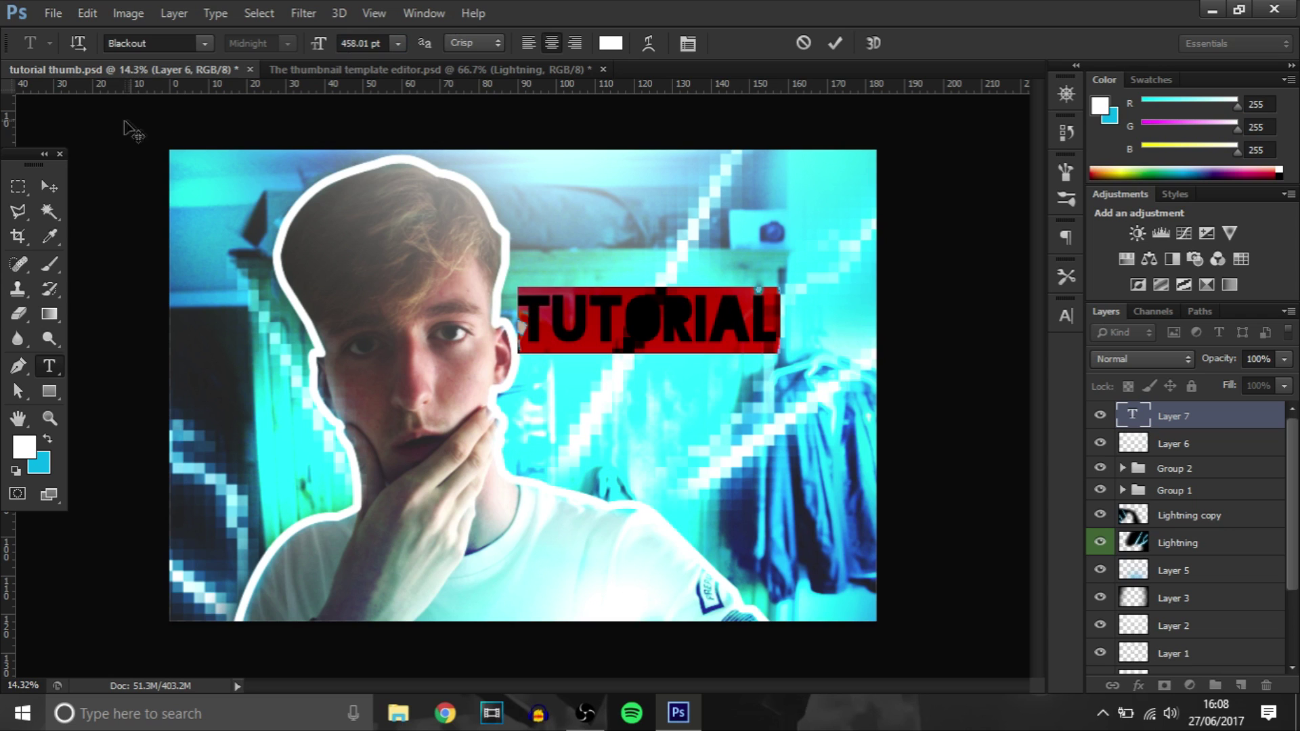
# - Move TUTORIAL right of the face, rotating it 22° clockwise and scaling it to 136%
pyautogui.click(48, 185)
pyautogui.moveTo(513, 308); pyautogui.dragTo(577, 300)
pyautogui.hotkey('ctrl', 't')
pyautogui.moveTo(932, 241); pyautogui.dragTo(931, 318)
pyautogui.moveTo(849, 325); pyautogui.dragTo(798, 364)
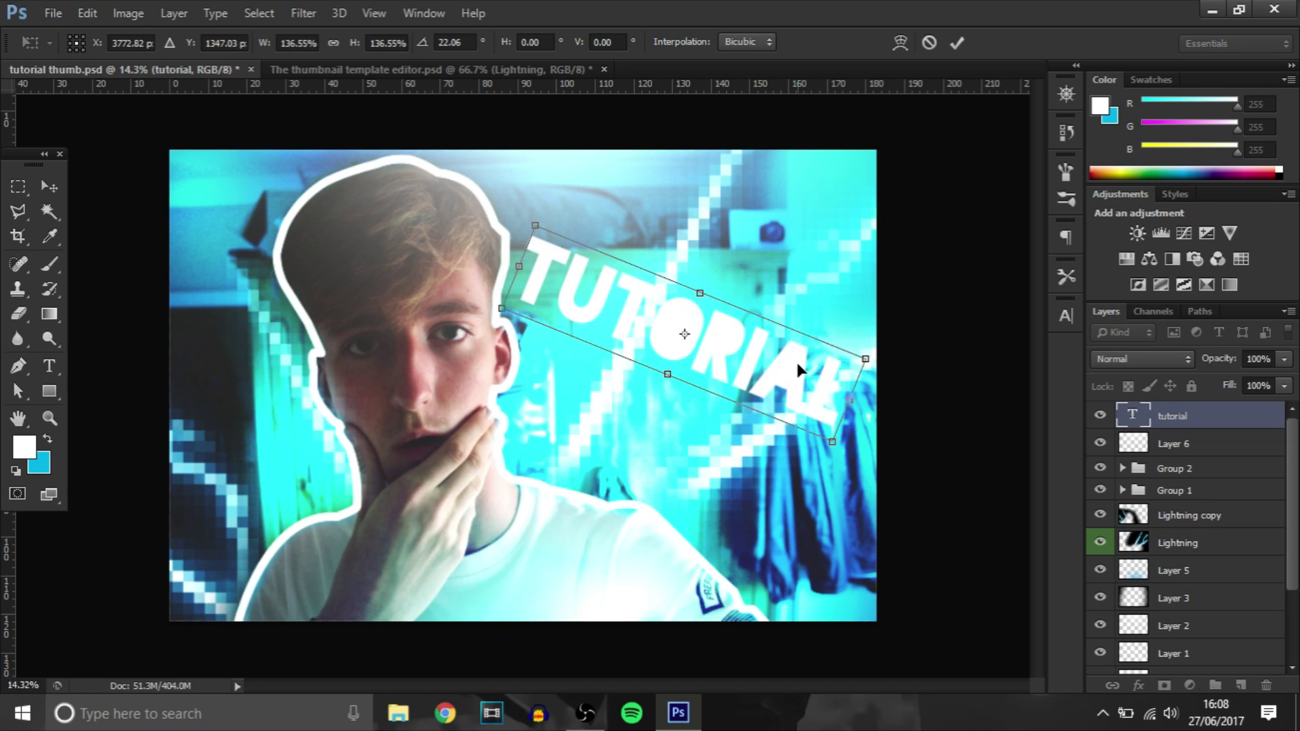
pyautogui.press('Return')
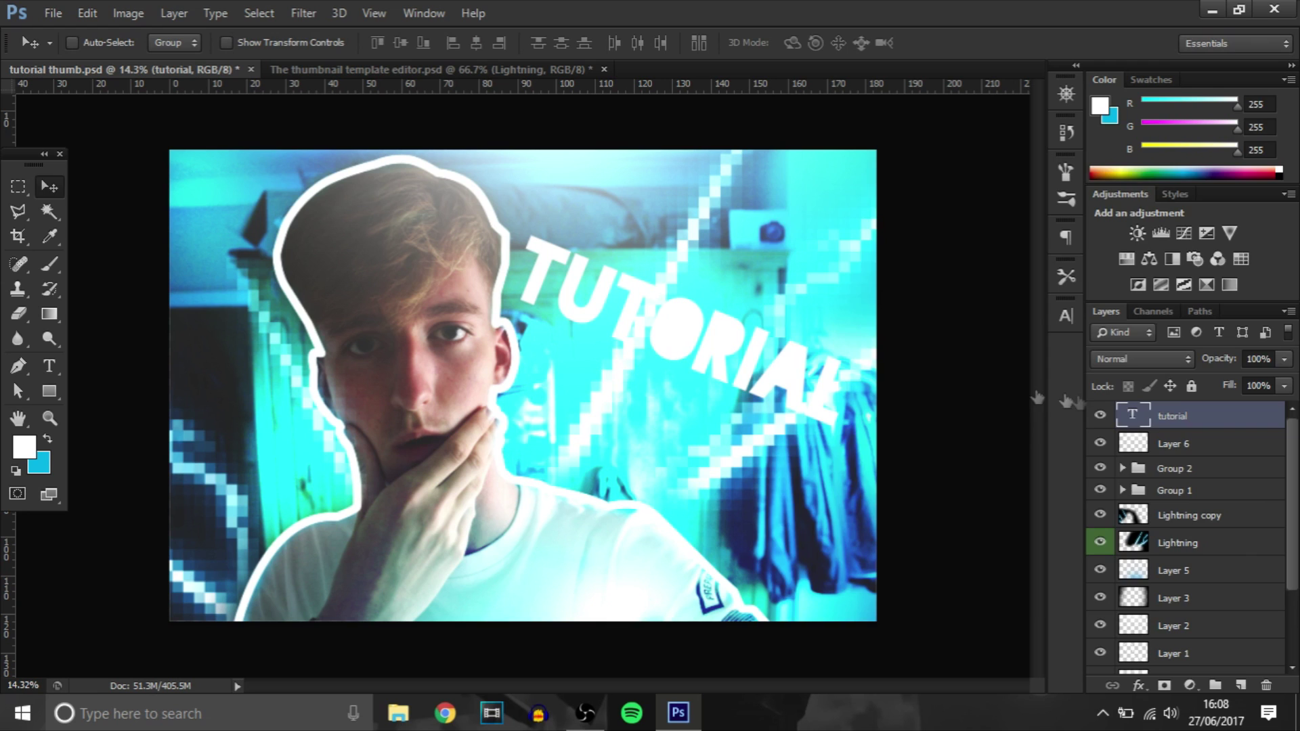
# - Give TUTORIAL a 7% opacity Gradient Overlay and an Inner Glow in Overlay mode
pyautogui.press('h')
pyautogui.doubleClick(1219, 416)
pyautogui.click(829, 426)
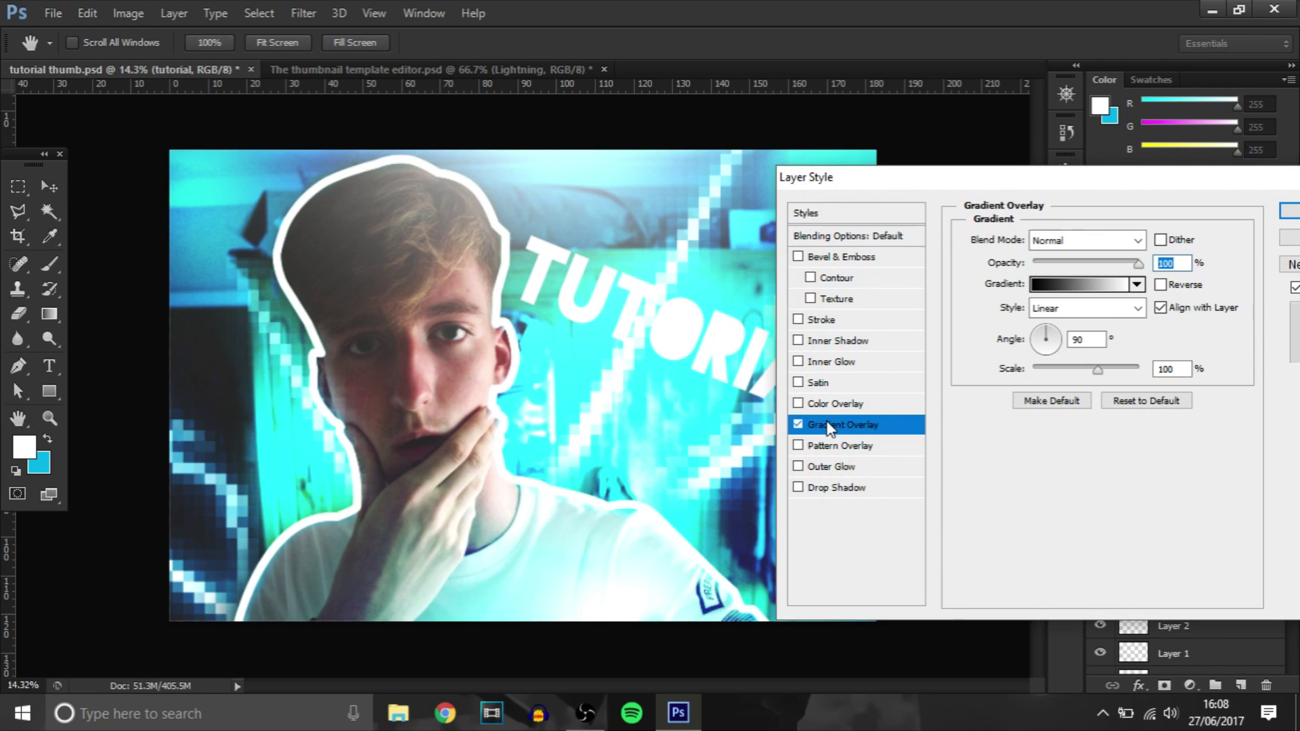
pyautogui.moveTo(1048, 334); pyautogui.dragTo(1052, 331)
pyautogui.click(1041, 265)
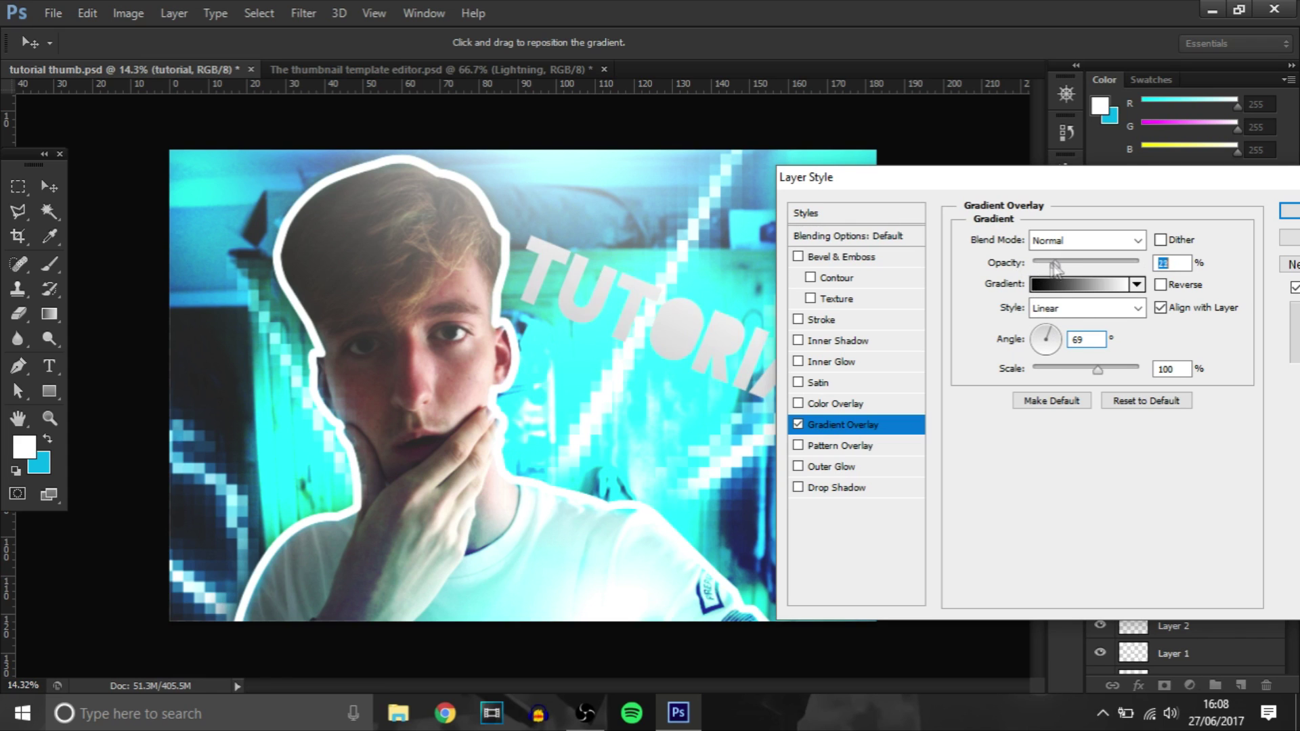
pyautogui.click(851, 366)
pyautogui.click(1087, 241)
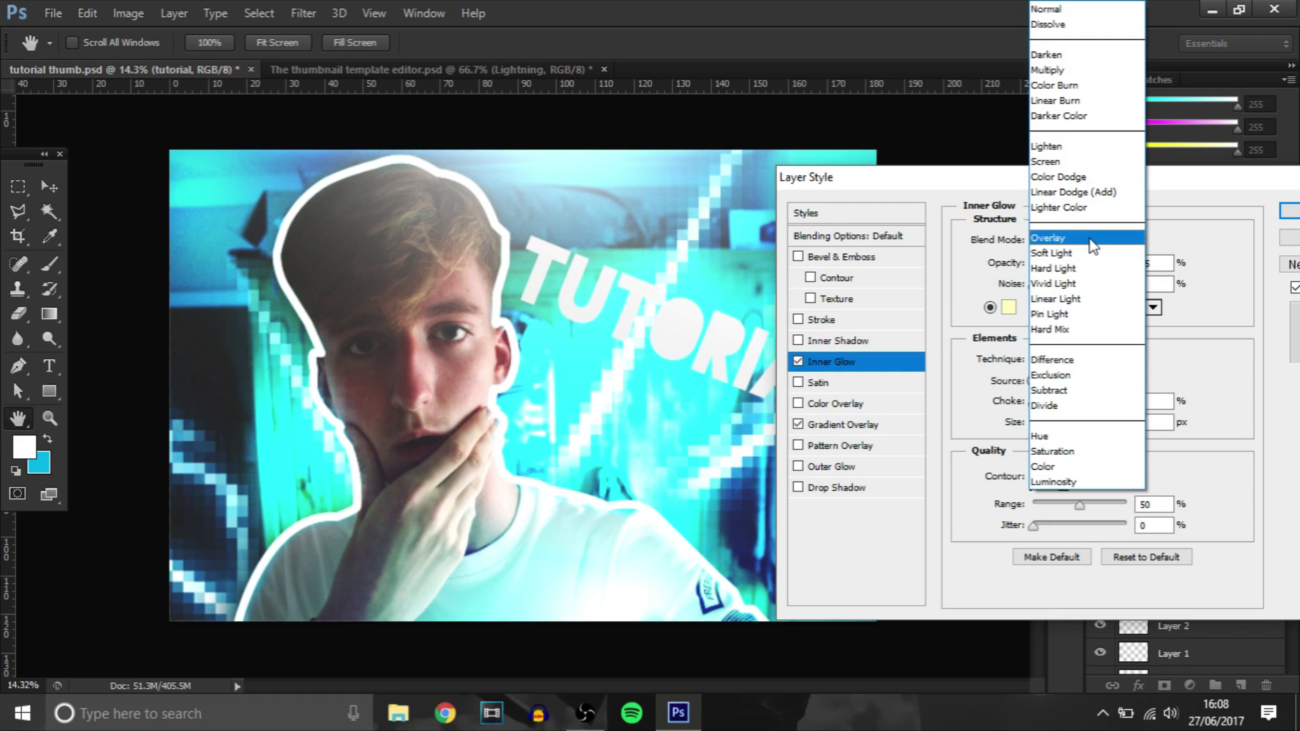
pyautogui.click(1087, 238)
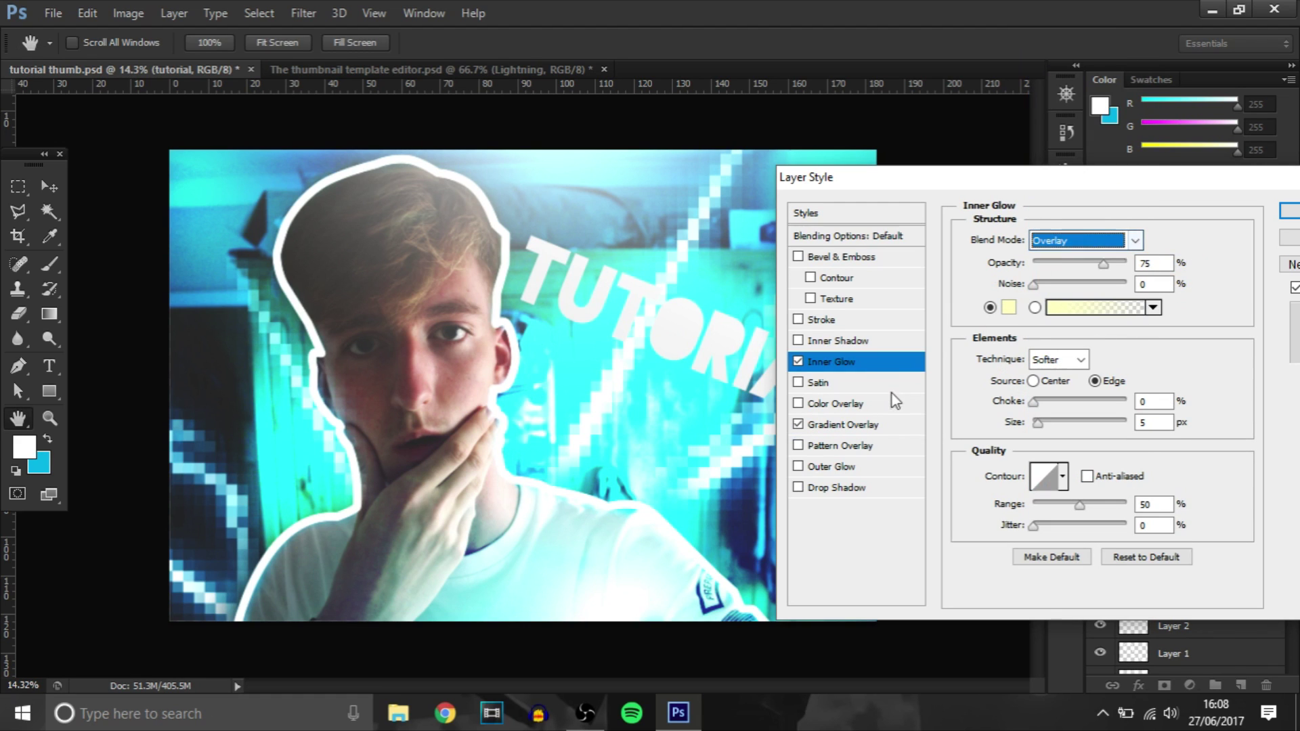
# - Add a white Satin effect in Overlay blend mode and accept the layer style
pyautogui.click(817, 384)
pyautogui.moveTo(1044, 324); pyautogui.dragTo(1069, 351)
pyautogui.click(1057, 241)
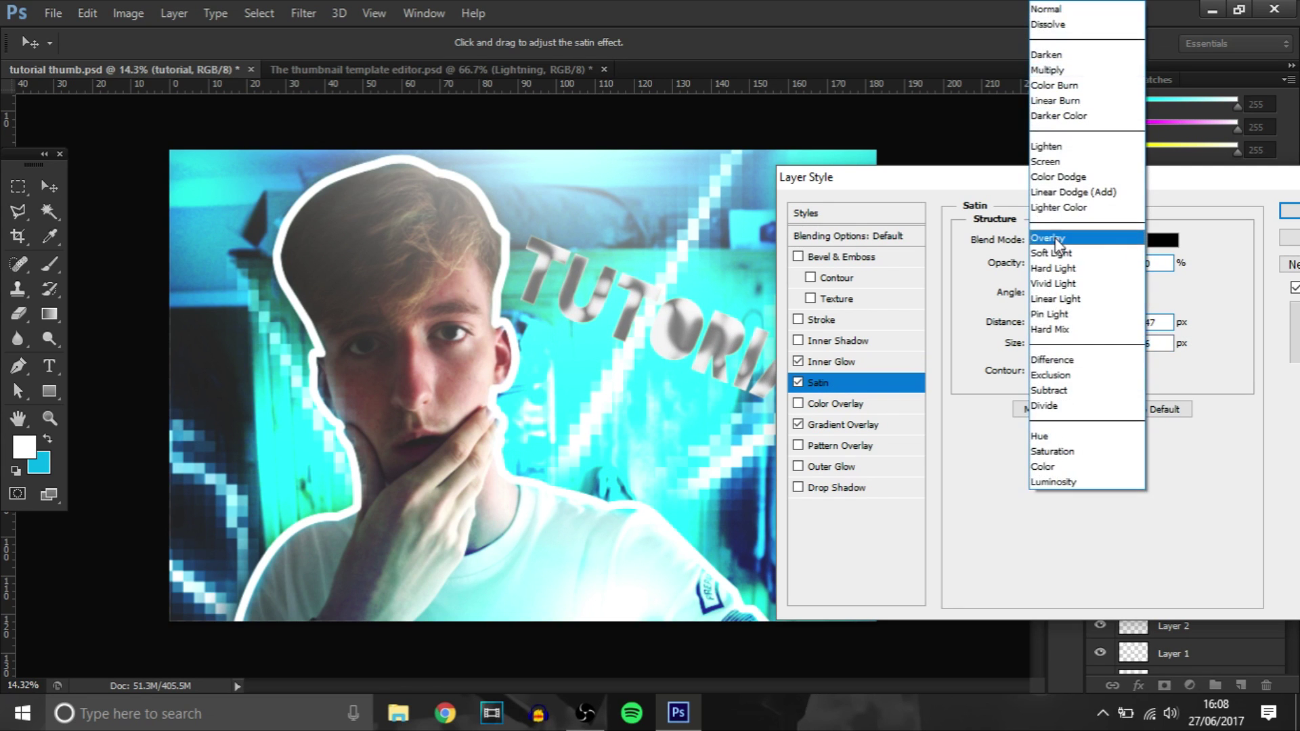
pyautogui.click(1056, 240)
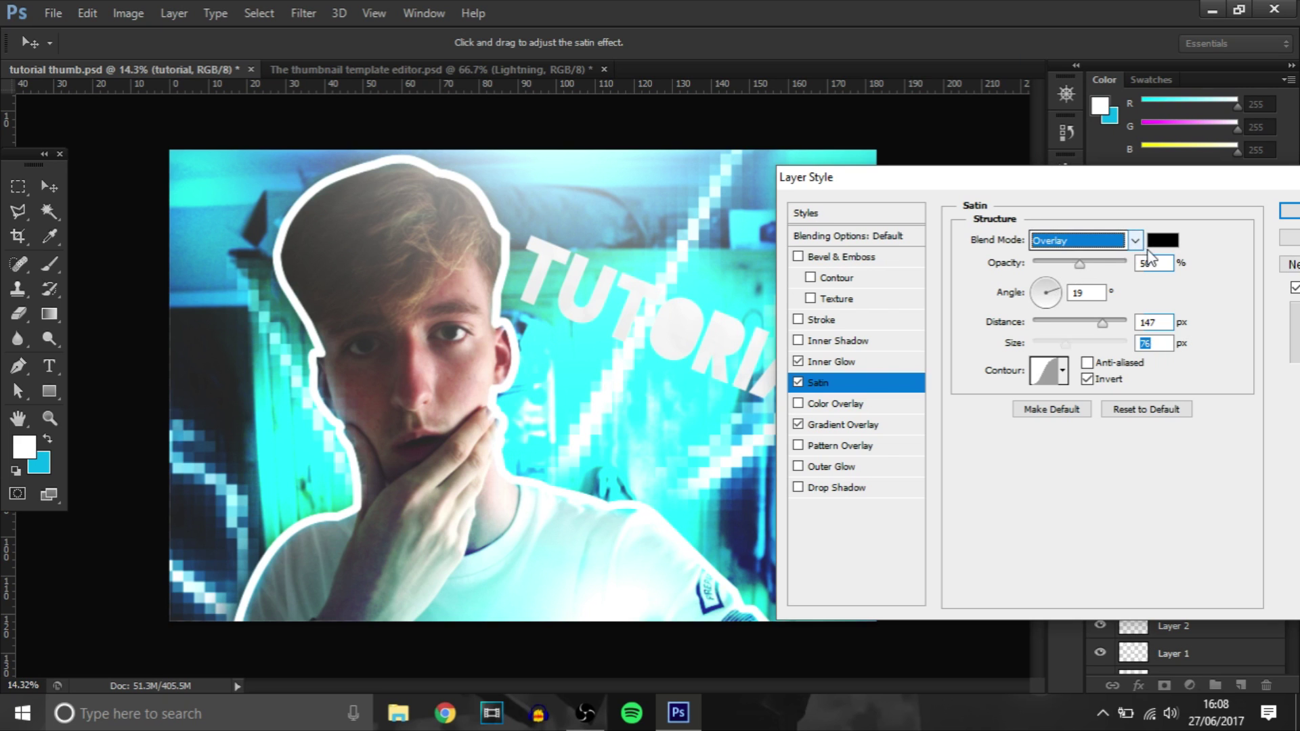
pyautogui.click(1163, 240)
pyautogui.click(906, 342)
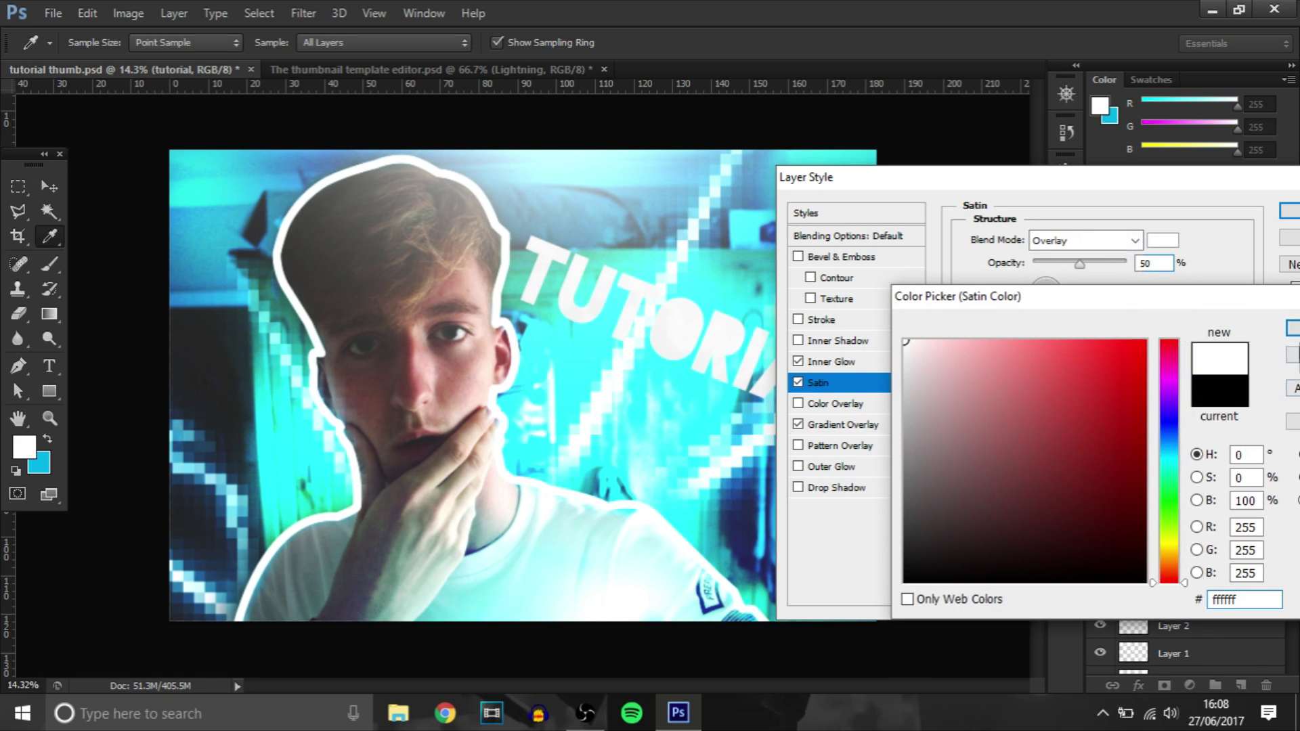
pyautogui.press('Return')
pyautogui.press('Return')
# - Rasterize TUTORIAL's layer style, duplicate it, and darken the original to Lightness -31
pyautogui.rightClick(1217, 415)
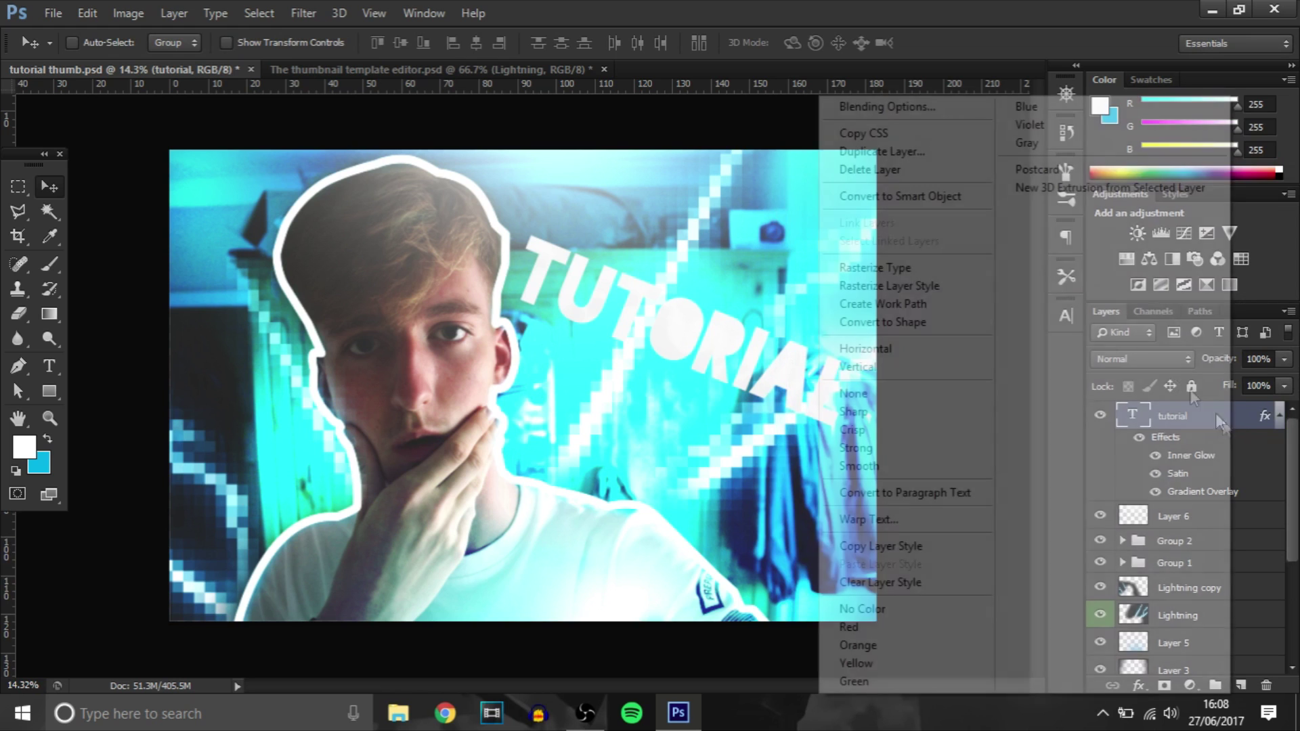
pyautogui.click(889, 285)
pyautogui.hotkey('ctrl', 'j')
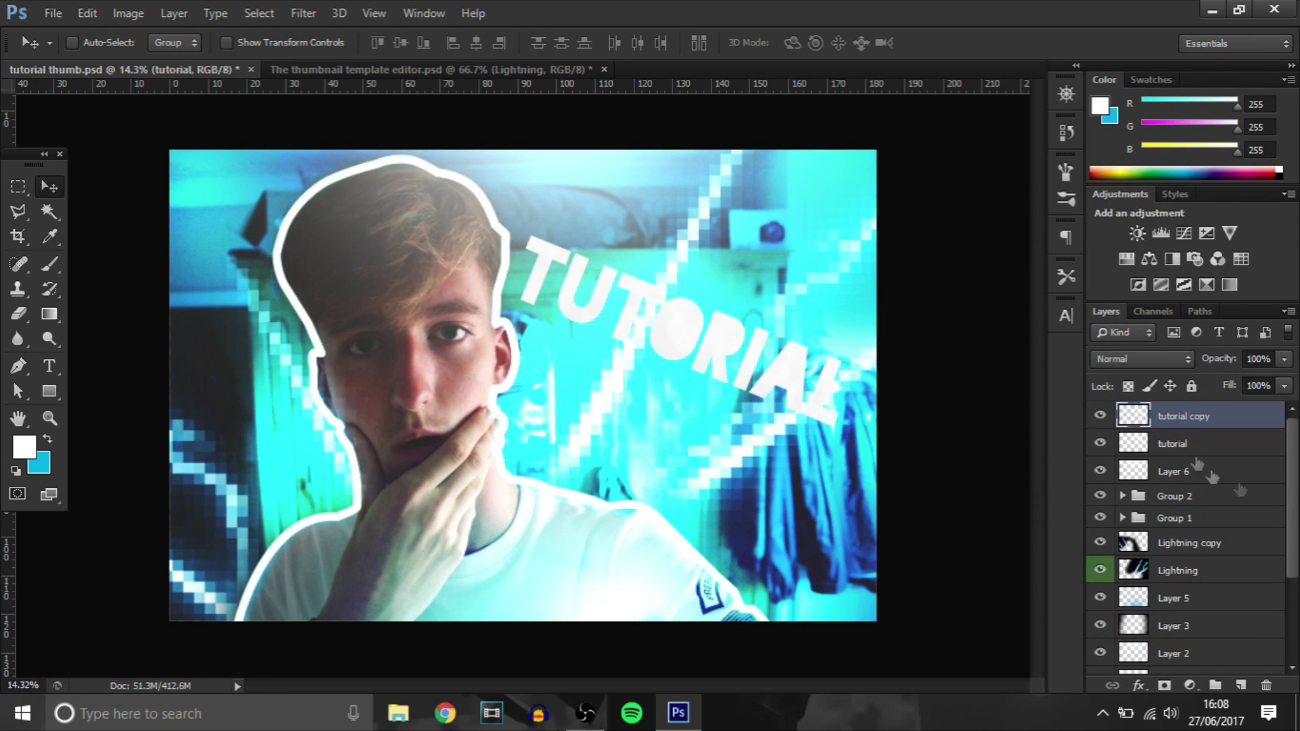
pyautogui.click(1185, 443)
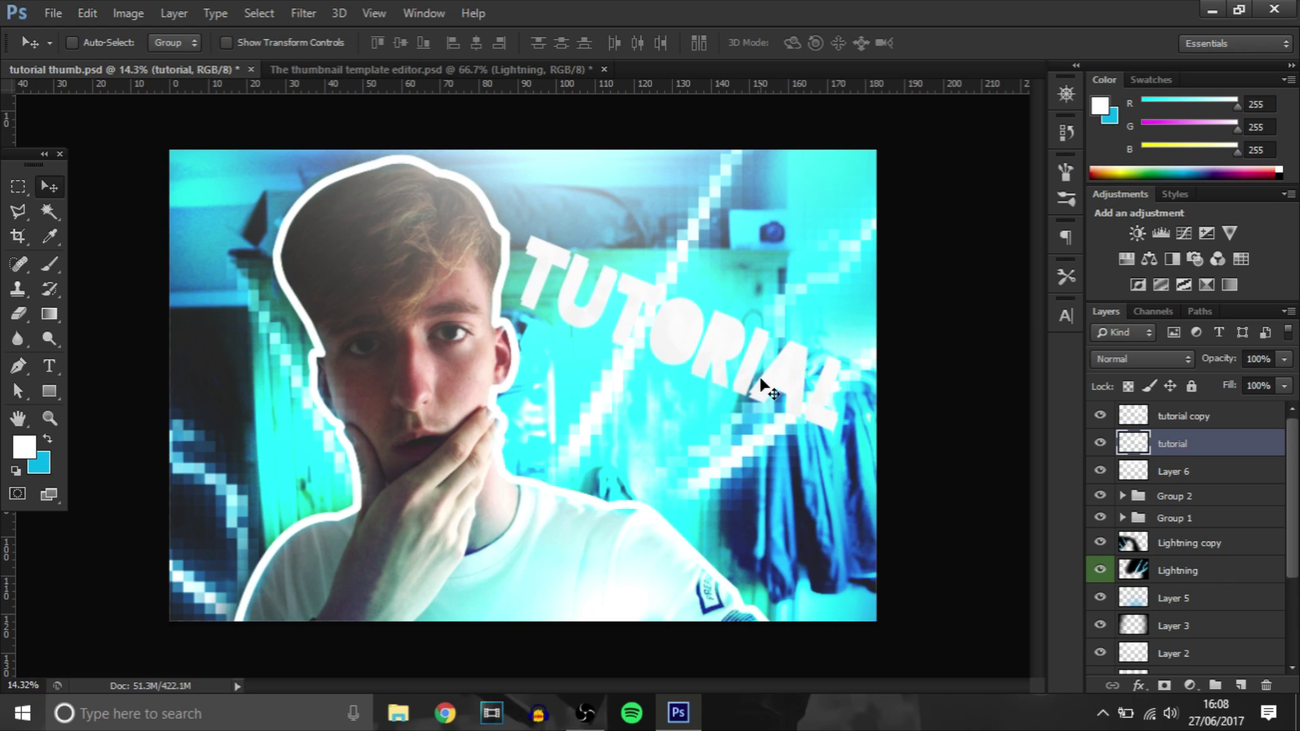
pyautogui.hotkey('ctrl', 'u')
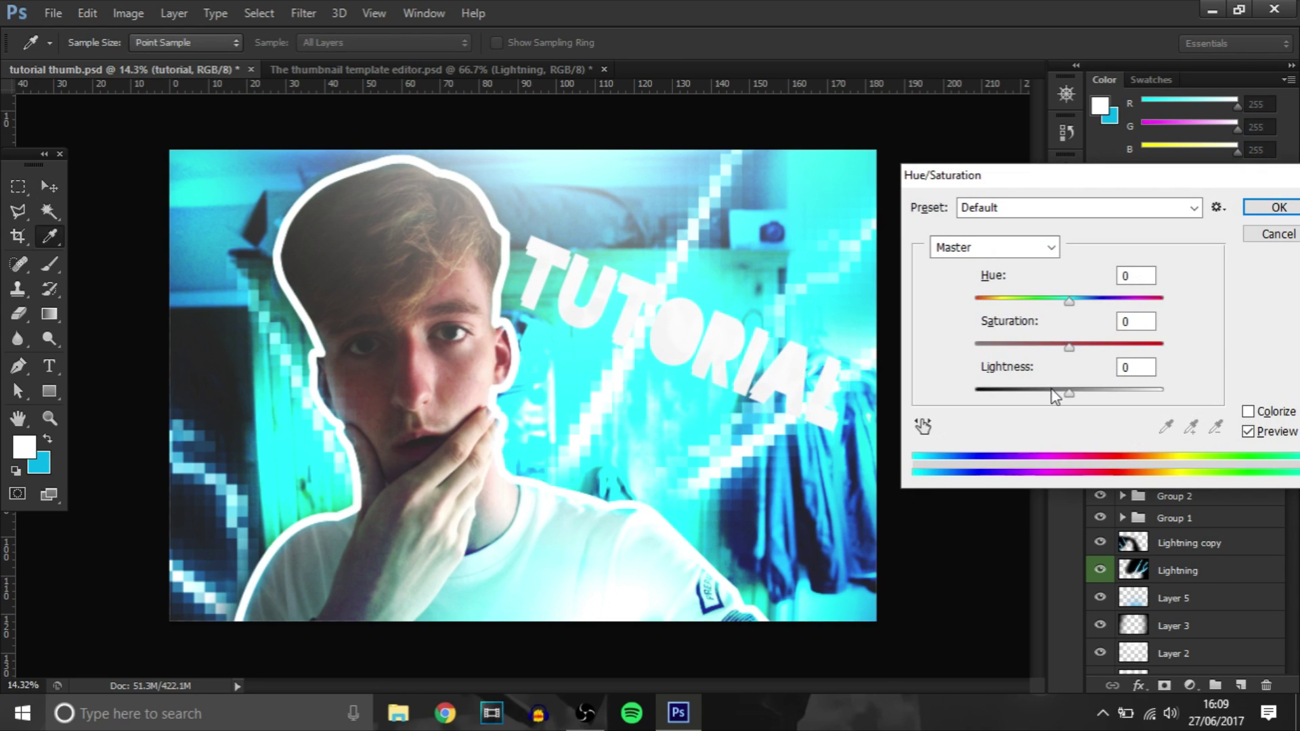
pyautogui.moveTo(1069, 392); pyautogui.dragTo(1036, 393)
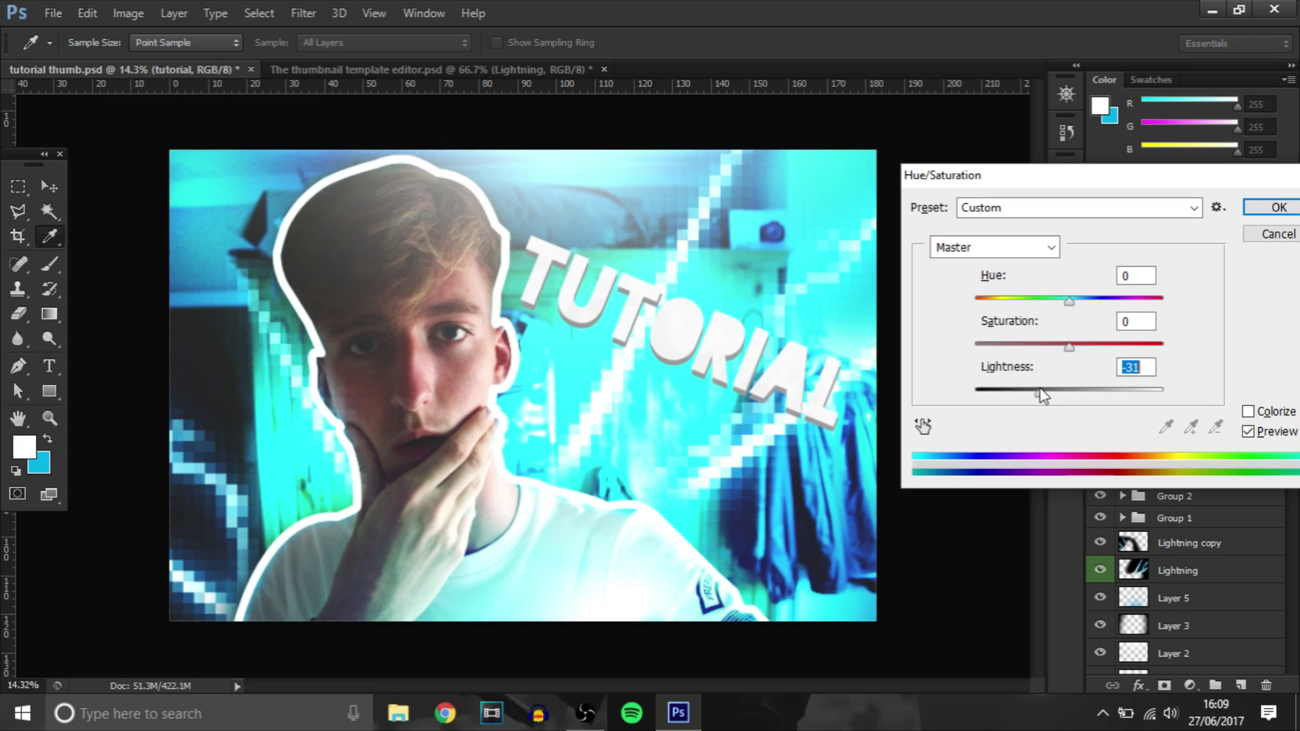
pyautogui.click(1266, 208)
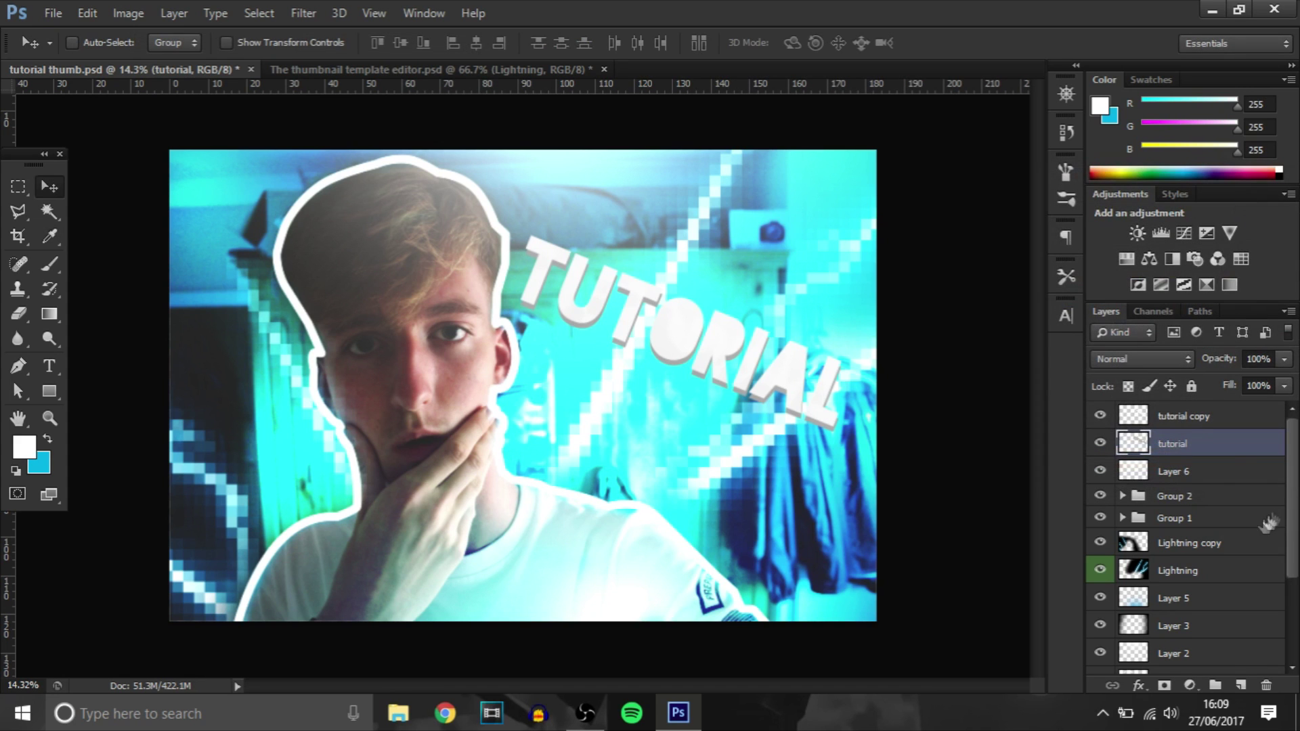
# - Move the tutorial copy layer down below Layer 3 in the Layers panel
pyautogui.keyDown('shift'); pyautogui.click(1223, 421); pyautogui.keyUp('shift')
pyautogui.hotkey('ctrl', 'g')
pyautogui.hotkey('ctrl', 'z')
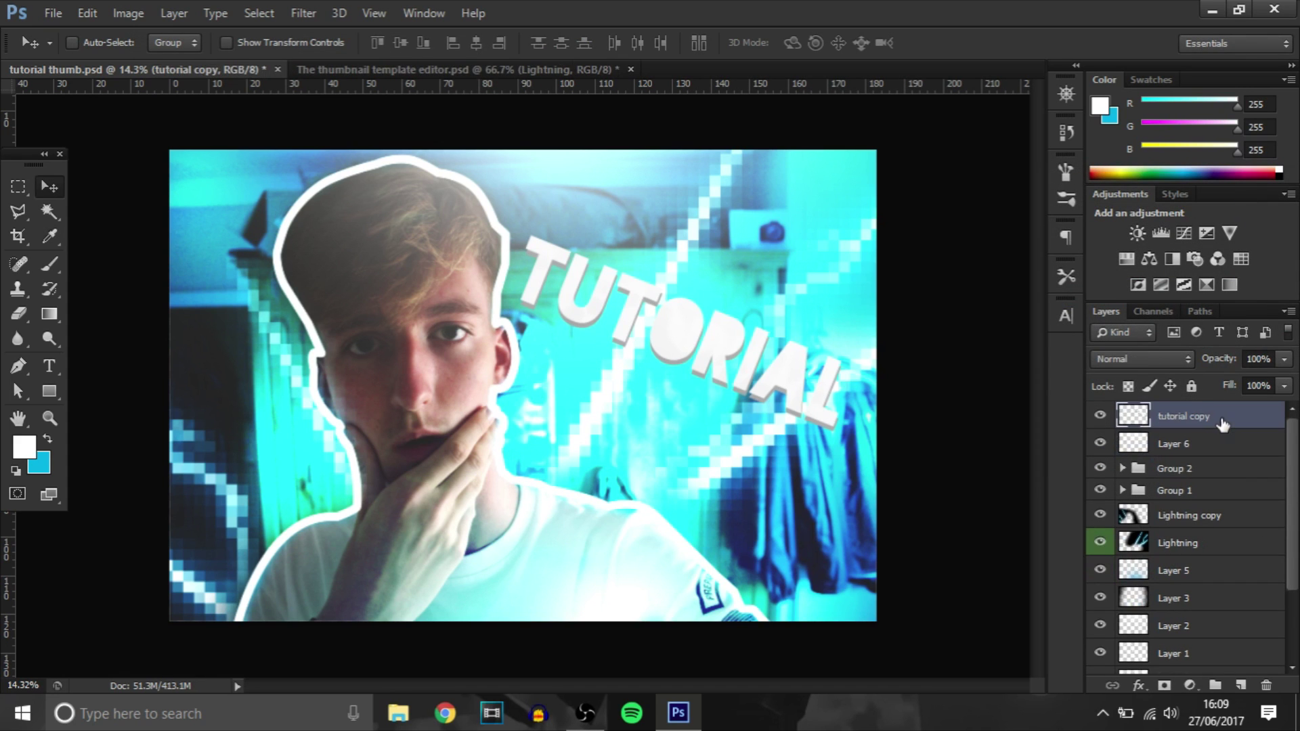
pyautogui.moveTo(1219, 419); pyautogui.dragTo(1212, 602)
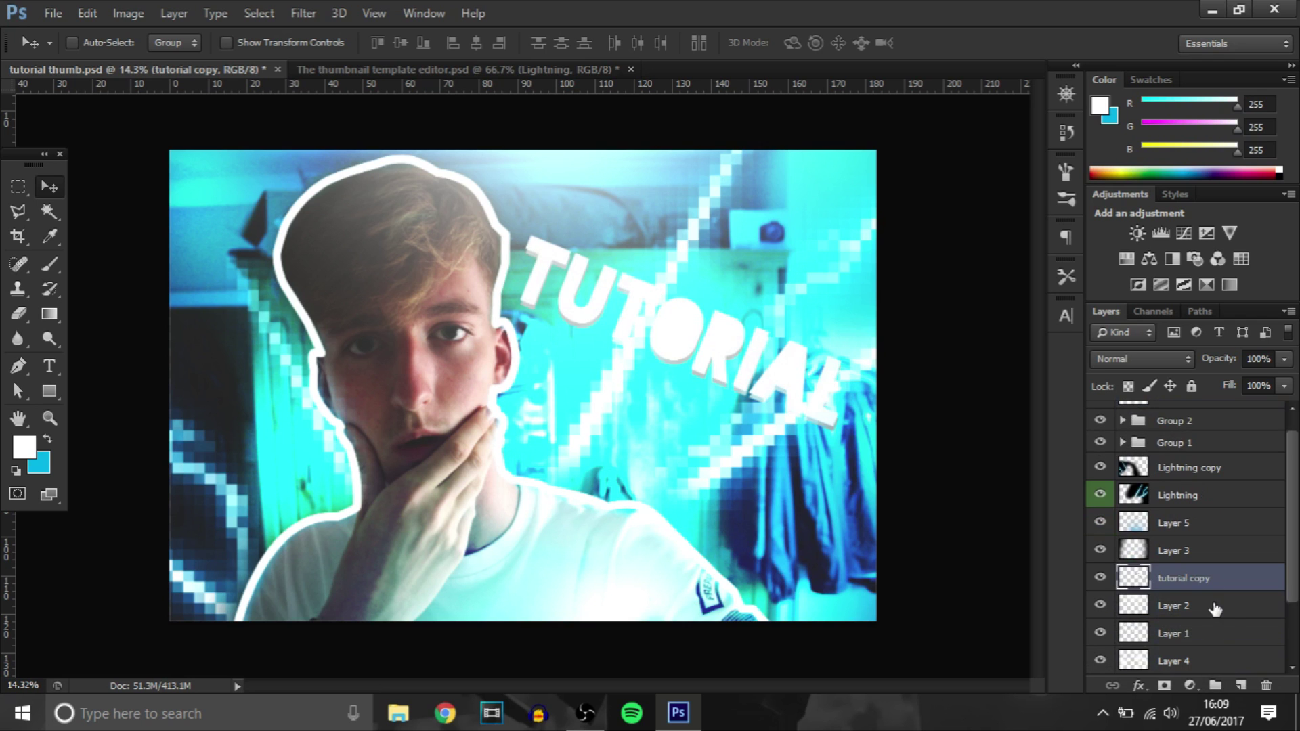
pyautogui.scroll(-3, 740, 275)
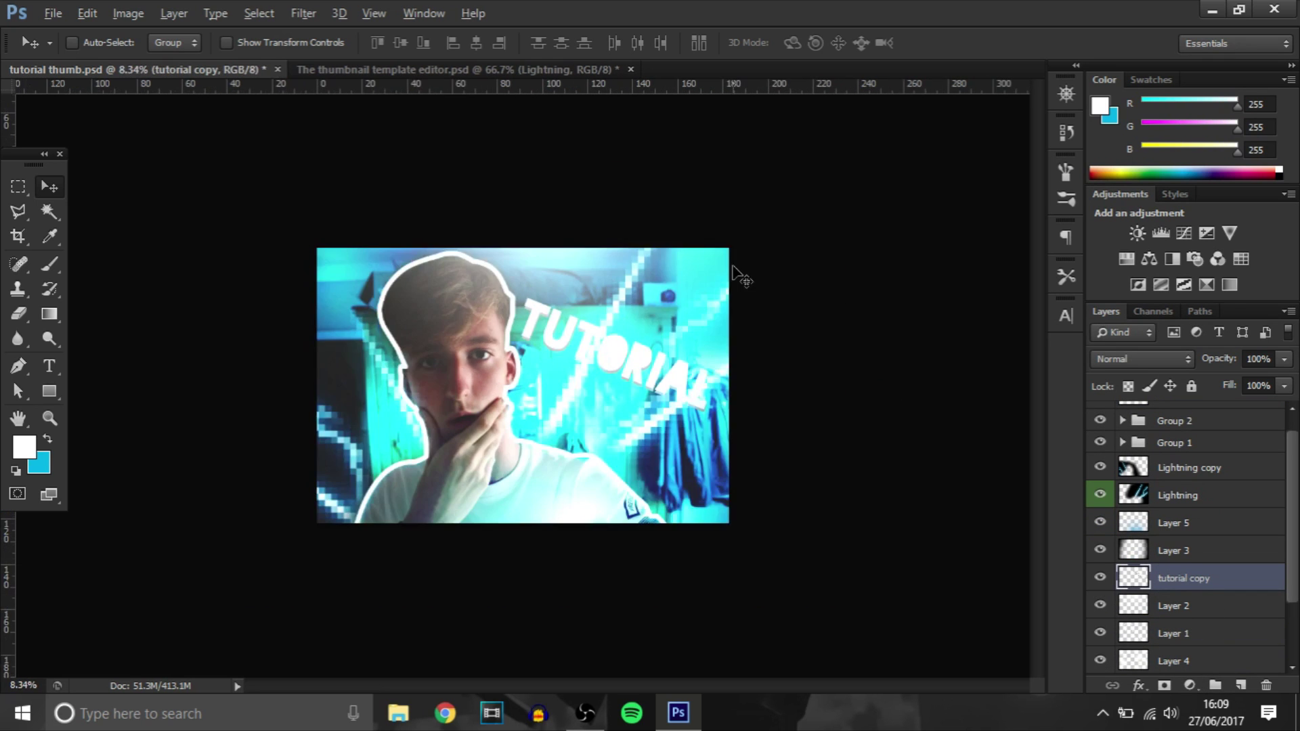
pyautogui.scroll(2, 738, 284)
pyautogui.scroll(-1, 673, 387)
pyautogui.press('alt')
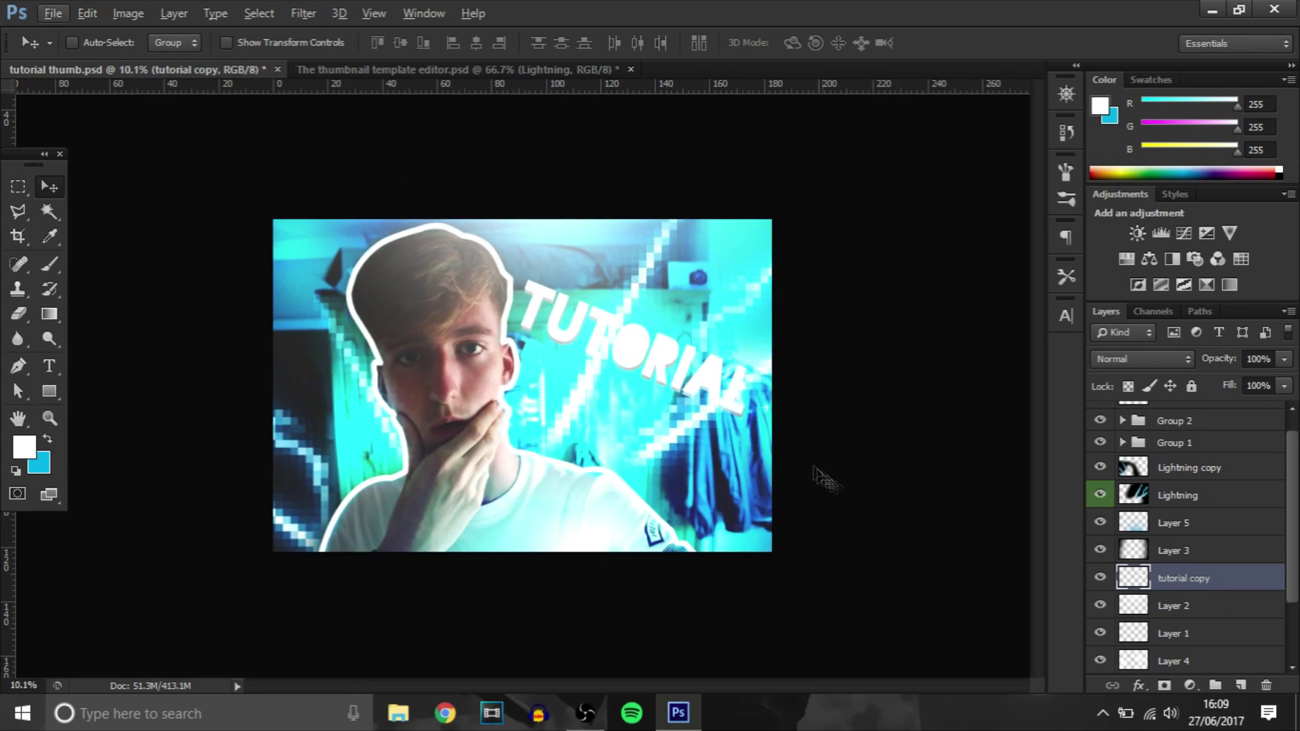